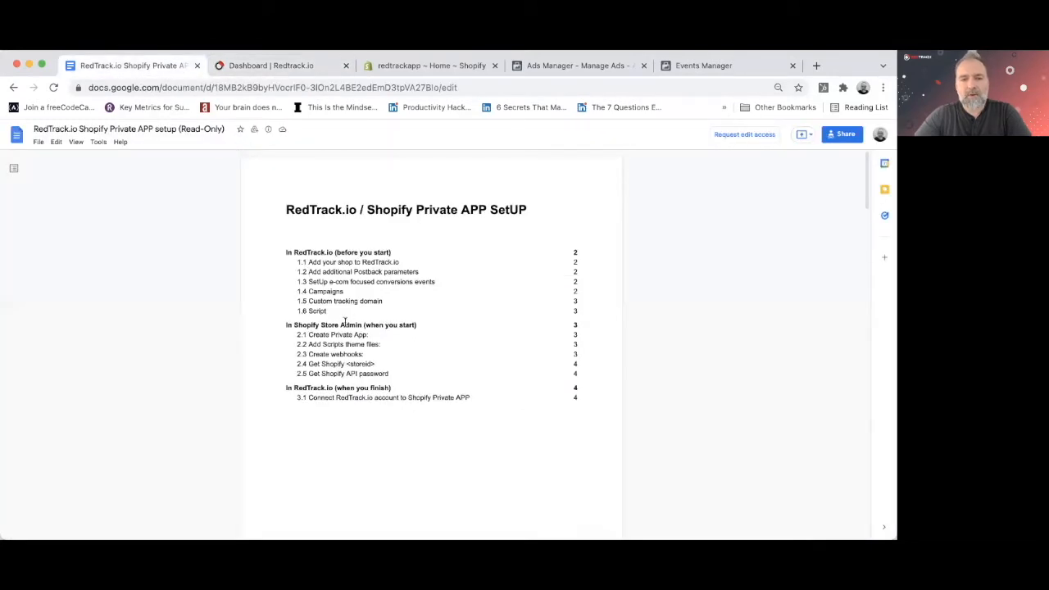
Look over the Shopify admin, Facebook Ads Manager, Events Manager and RedTrack dashboard, and read the setup guide's "before you start" section.
{"action": "left_click", "coordinate": [413, 68]}
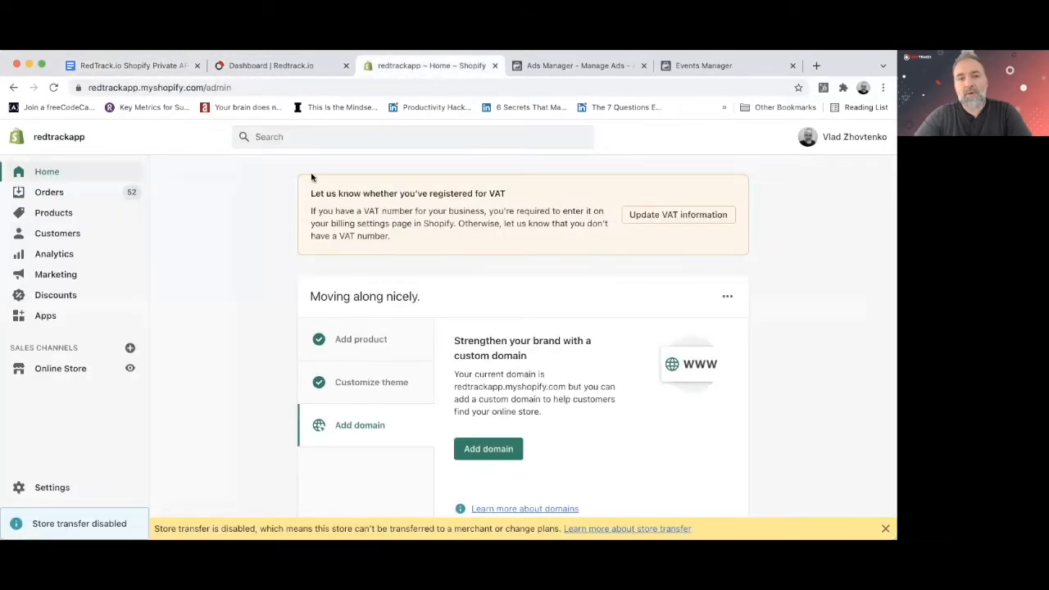
{"action": "left_click", "coordinate": [164, 66]}
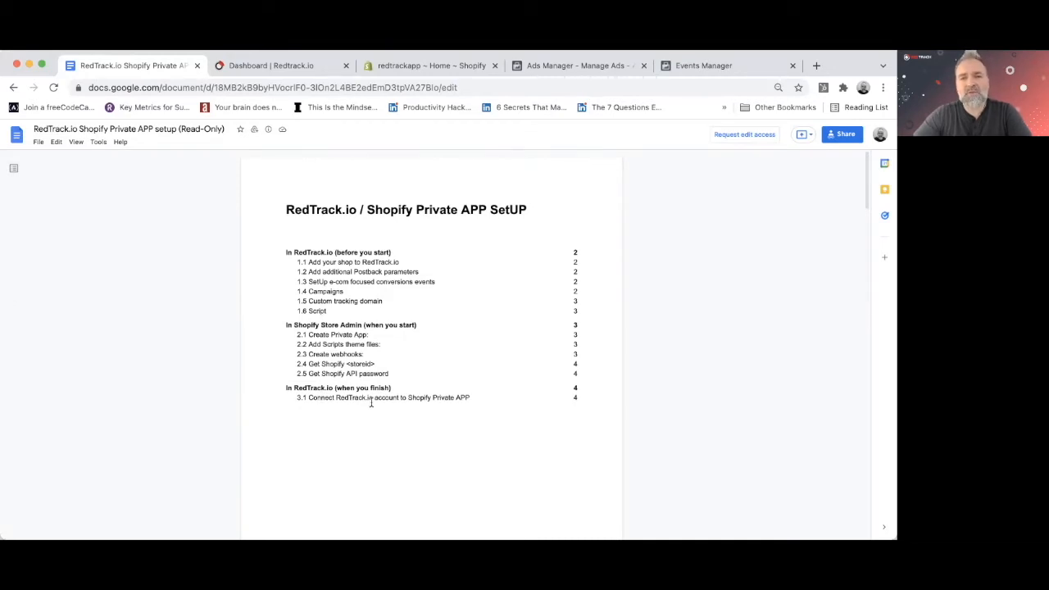
{"action": "left_click", "coordinate": [597, 64]}
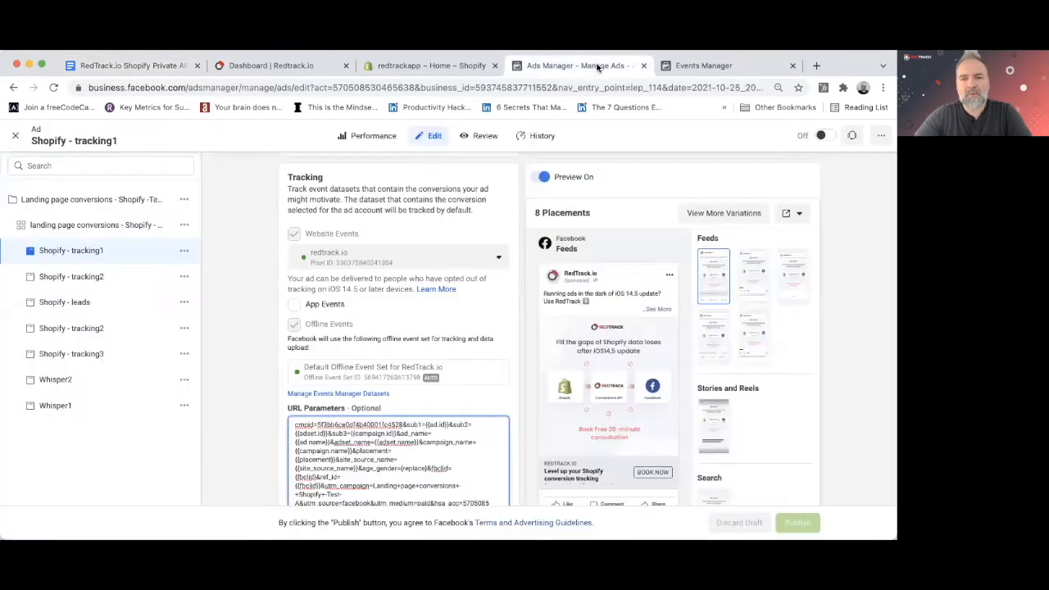
{"action": "left_click", "coordinate": [713, 68]}
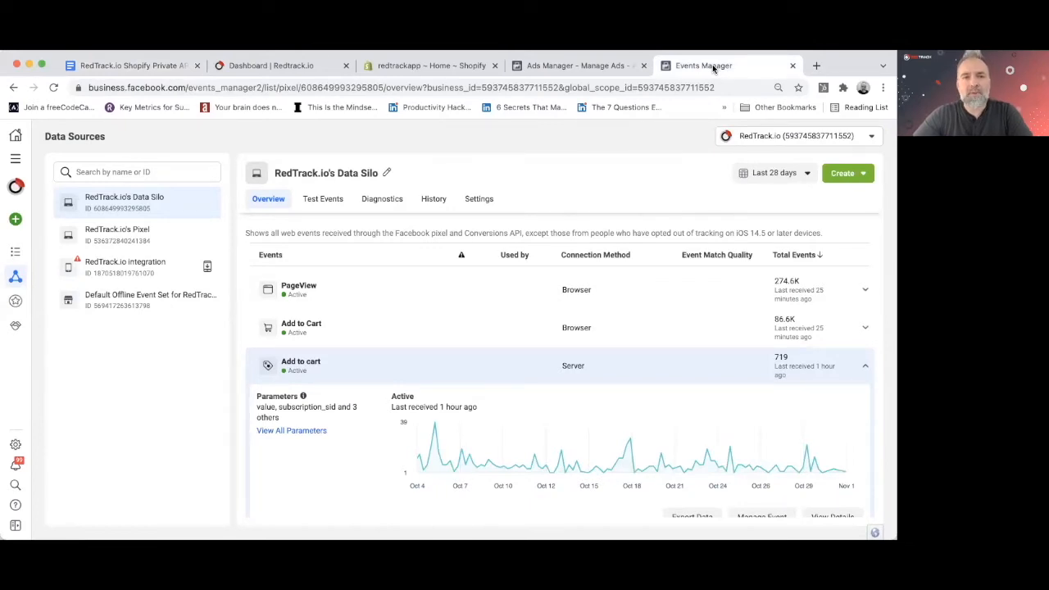
{"action": "left_click", "coordinate": [125, 65]}
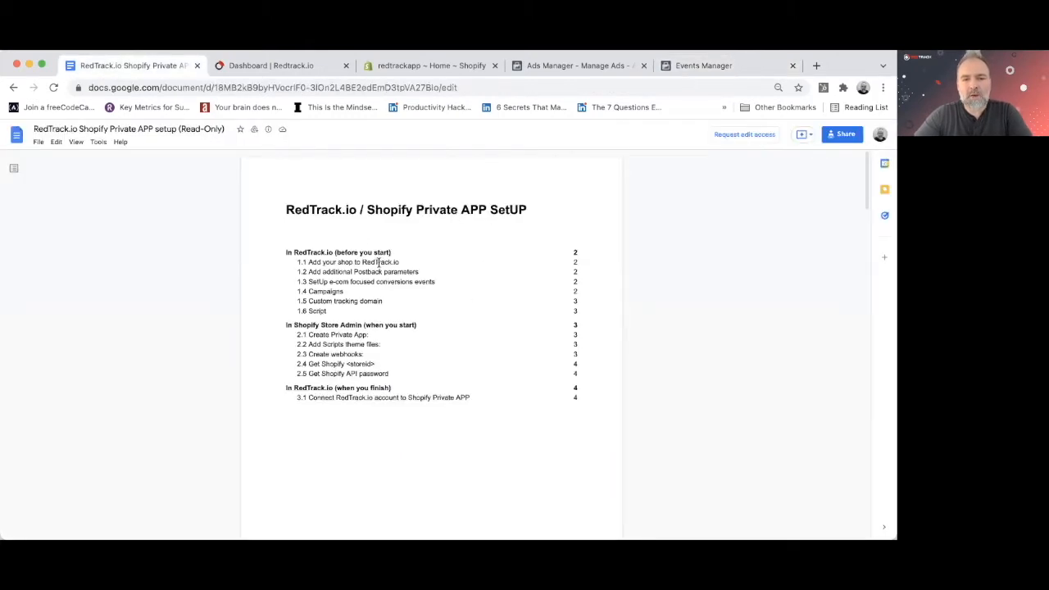
{"action": "scroll", "coordinate": [378, 262], "scroll_direction": "down", "scroll_amount": 10}
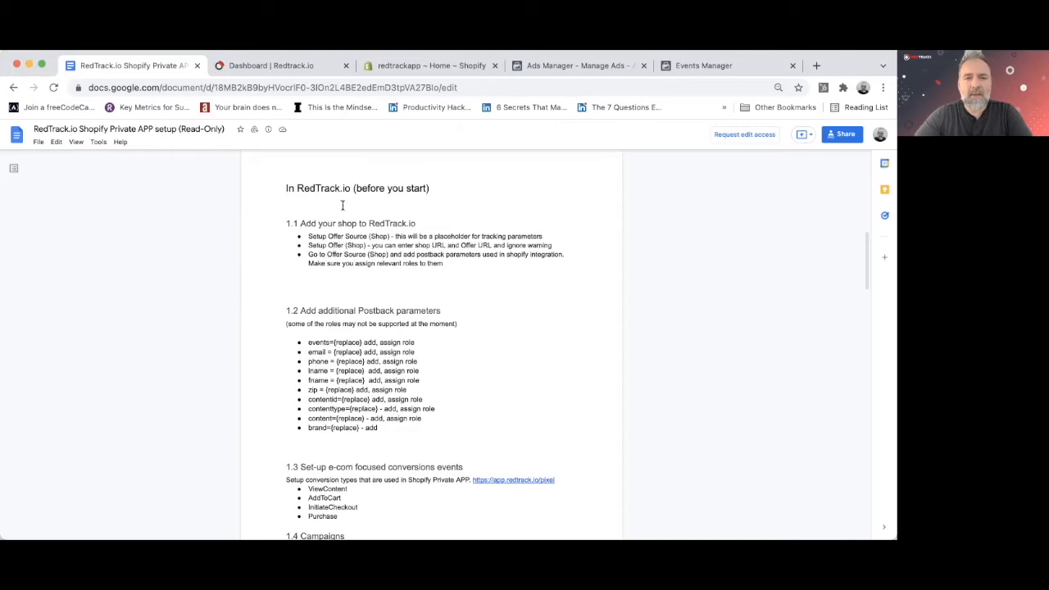
{"action": "left_click", "coordinate": [300, 67]}
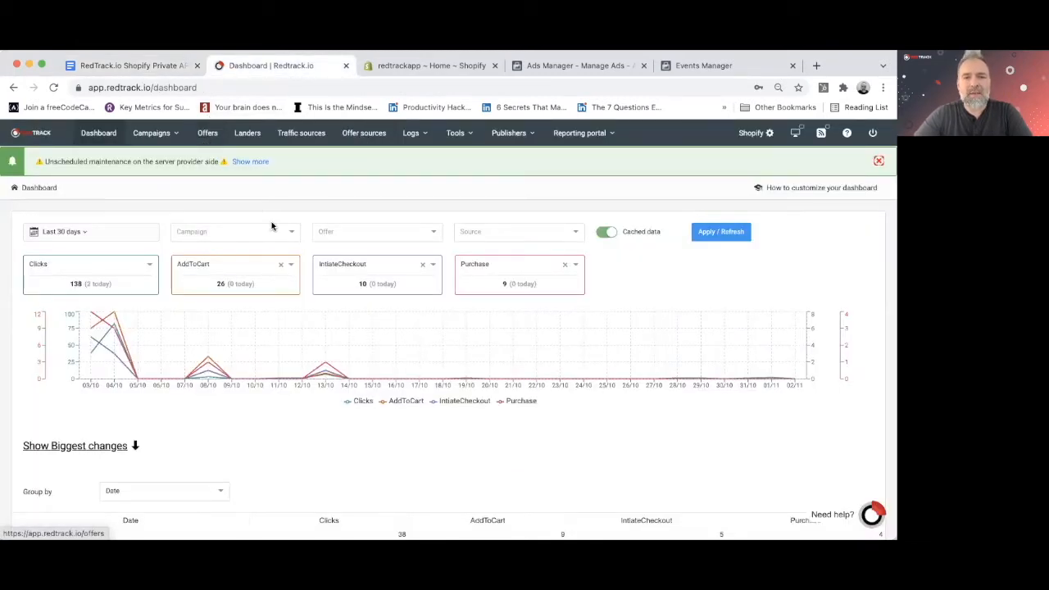
{"action": "left_click", "coordinate": [171, 68]}
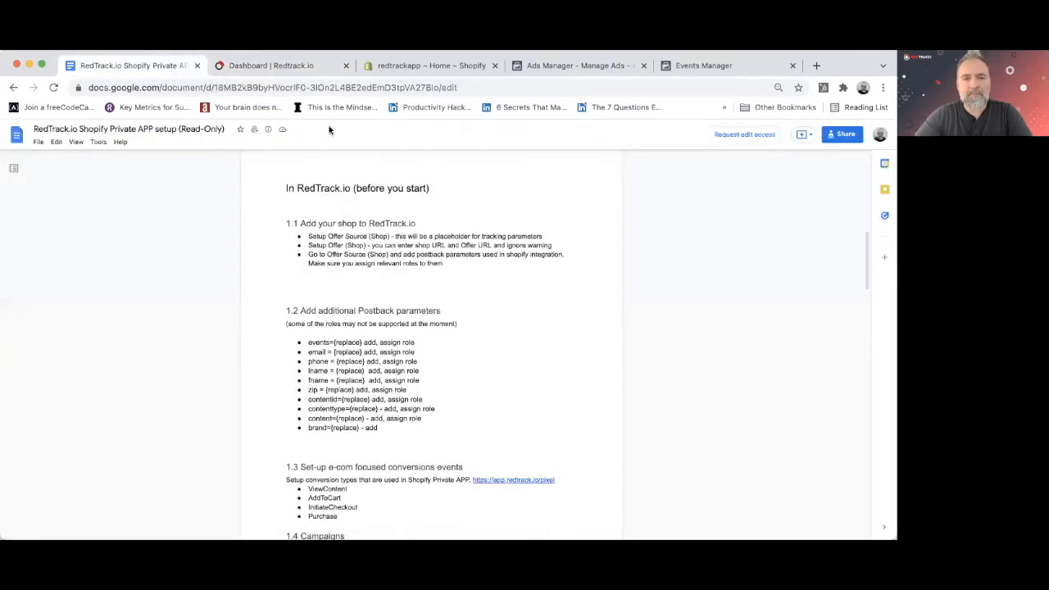
Switch to RedTrack and start a new custom offer source, ready for its title.
{"action": "left_click", "coordinate": [300, 69]}
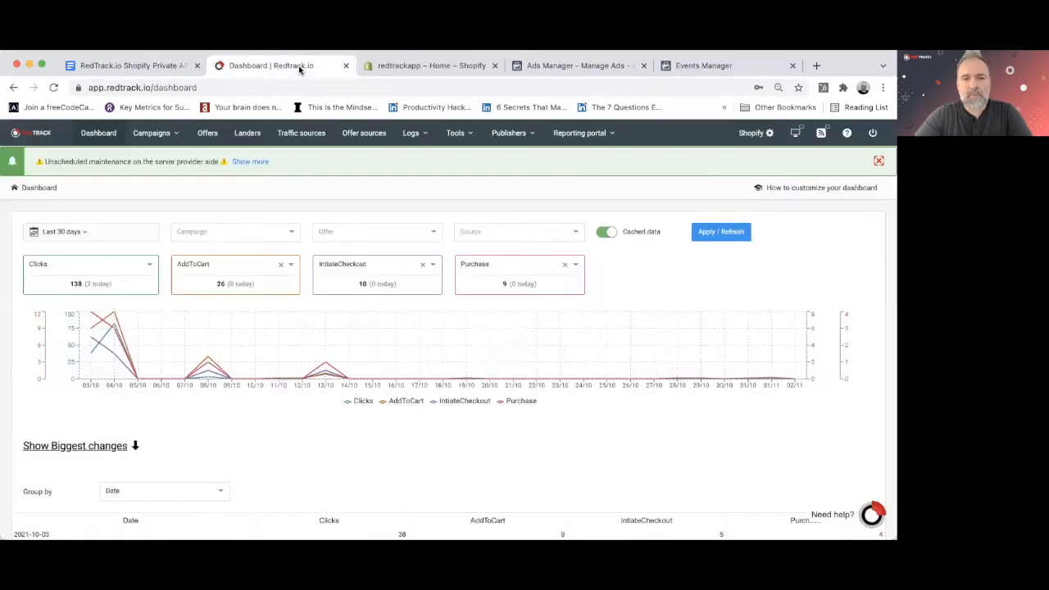
{"action": "left_click", "coordinate": [365, 134]}
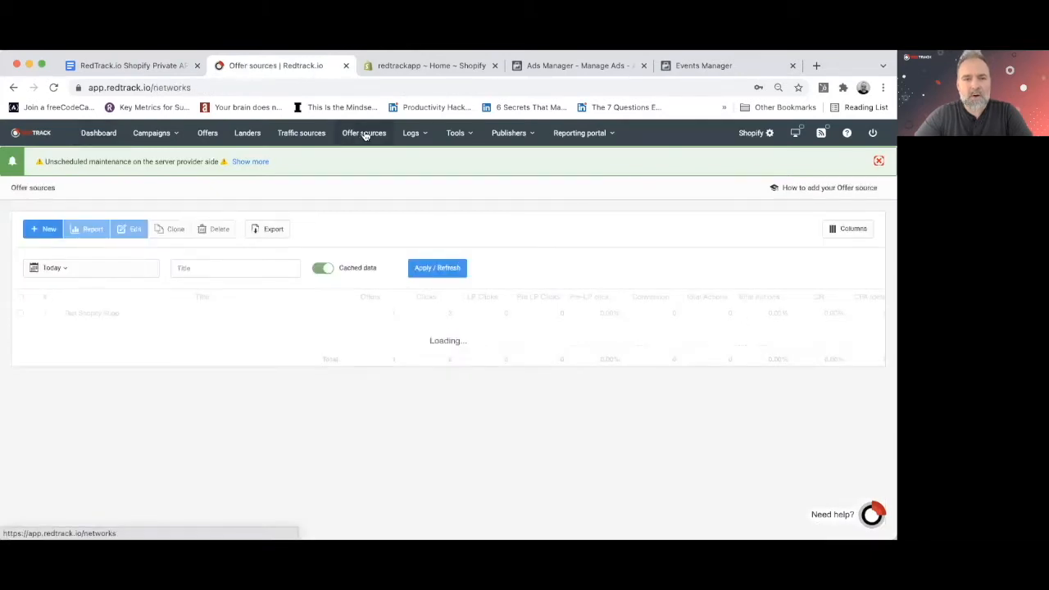
{"action": "left_click", "coordinate": [42, 229]}
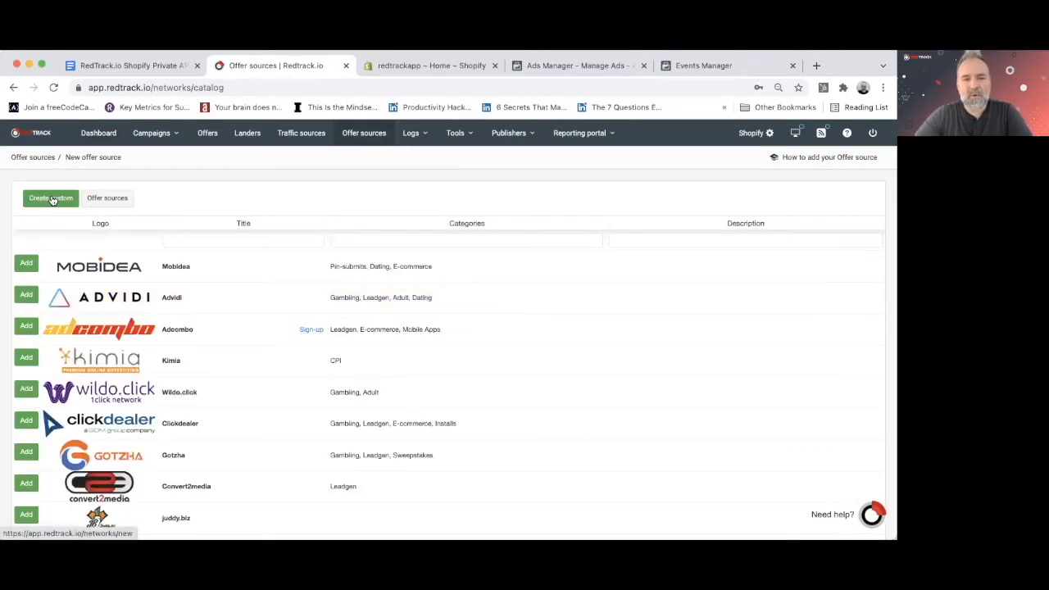
{"action": "left_click", "coordinate": [53, 199]}
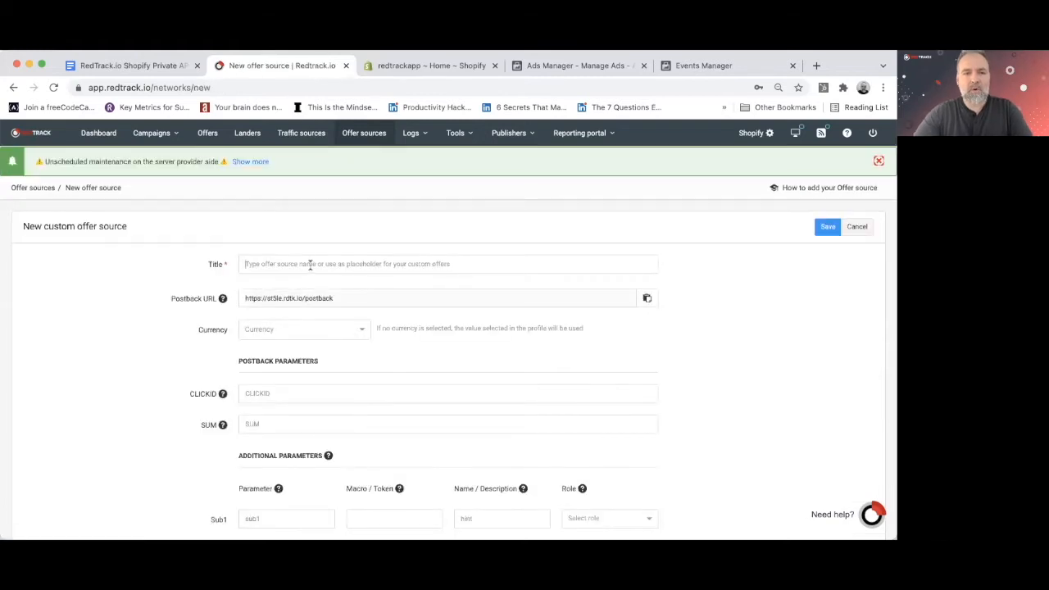
{"action": "left_click", "coordinate": [310, 264]}
{"action": "type", "text": "Ted"}
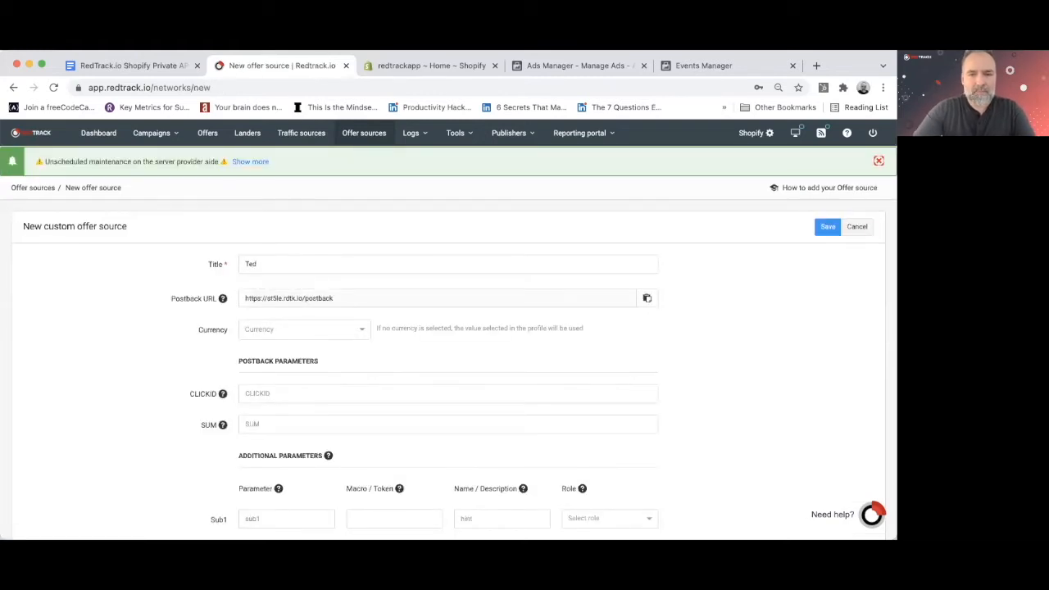
{"action": "key", "text": "BackSpace"}
{"action": "key", "text": "BackSpace"}
{"action": "key", "text": "BackSpace"}
{"action": "type", "text": "Kyo"}
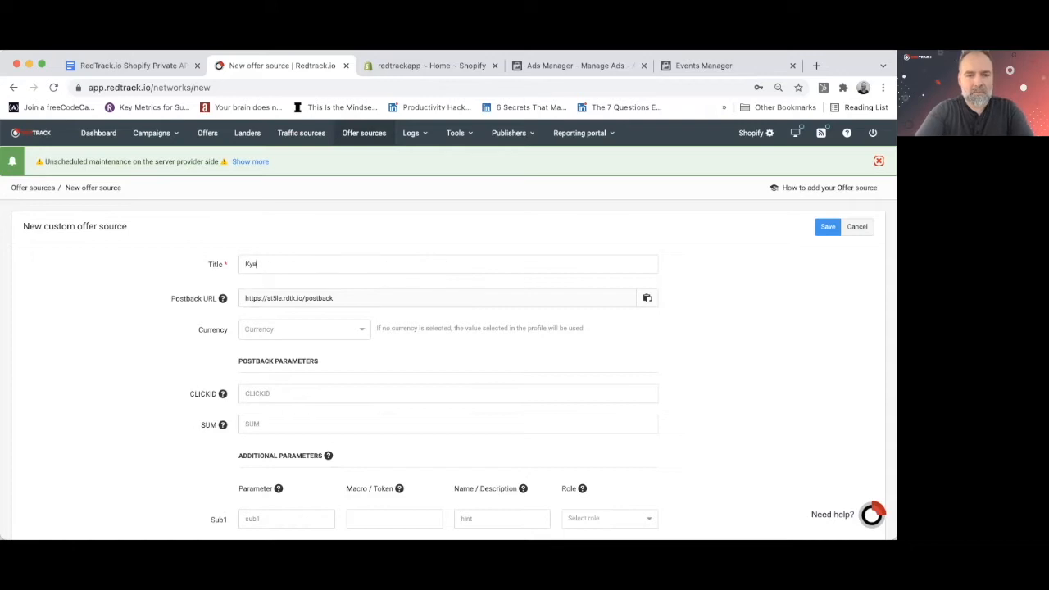
{"action": "key", "text": "BackSpace"}
{"action": "key", "text": "BackSpace"}
{"action": "type", "text": "red"}
{"action": "key", "text": "BackSpace"}
{"action": "key", "text": "BackSpace"}
{"action": "key", "text": "BackSpace"}
Title the new offer source "RedTrack.io Test Shopify Store" and save it with the other fields at their defaults.
{"action": "type", "text": "RedT"}
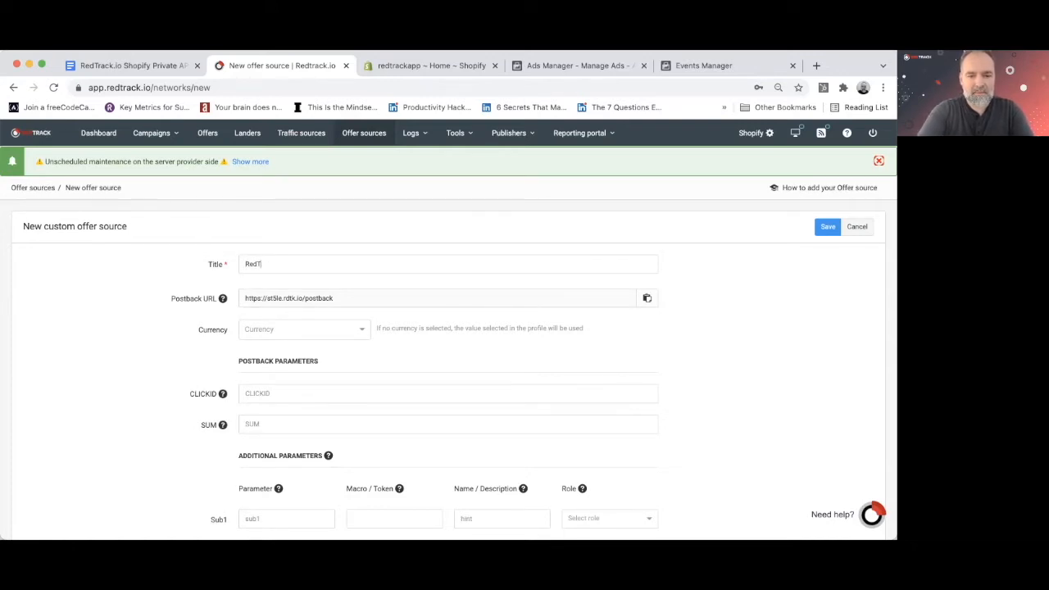
{"action": "type", "text": "rack.io Test Shop"}
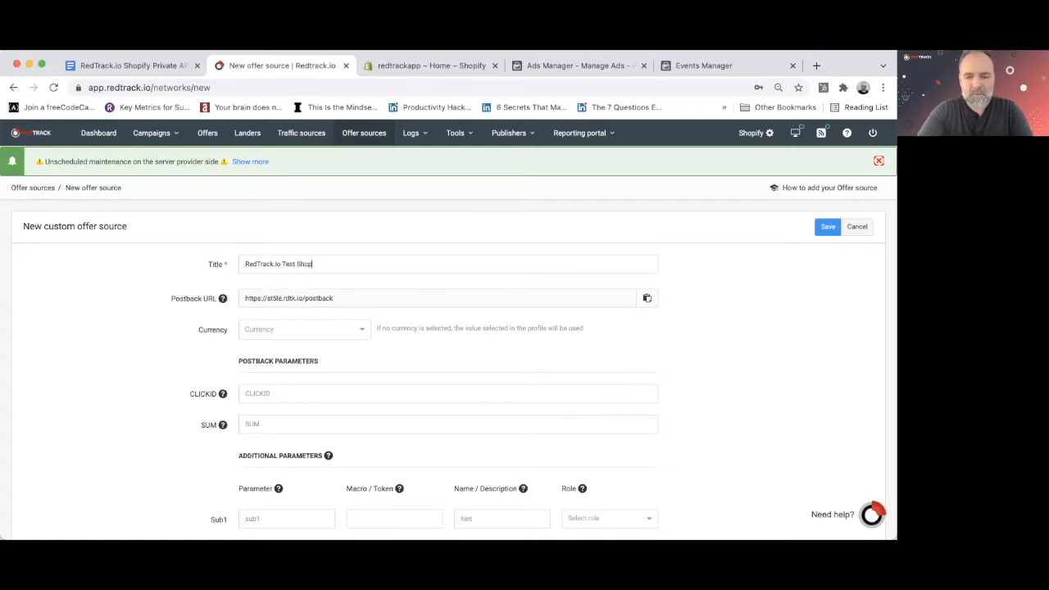
{"action": "type", "text": "ify Store"}
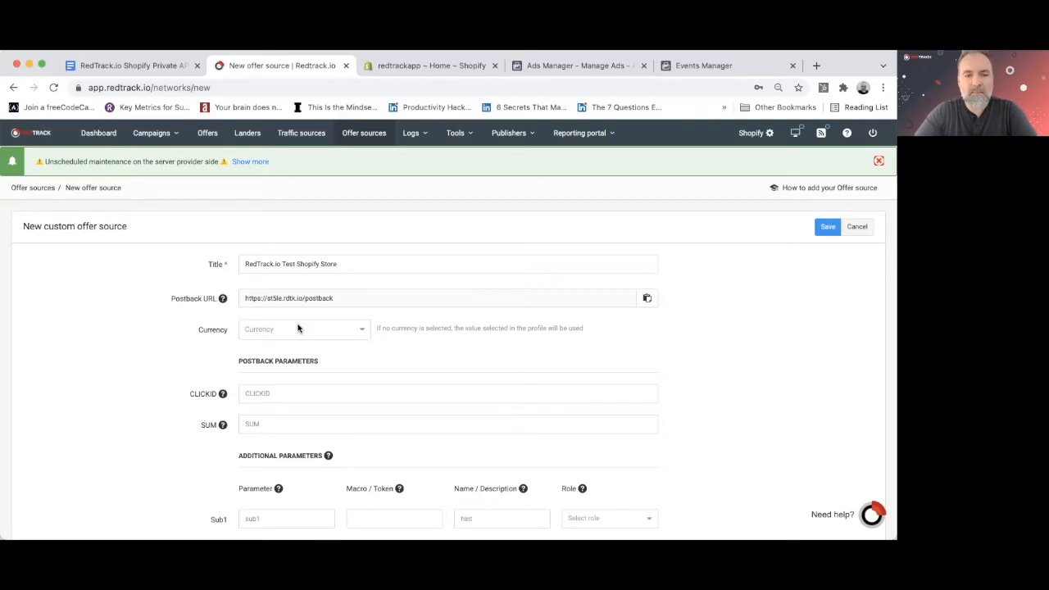
{"action": "scroll", "coordinate": [297, 329], "scroll_direction": "down", "scroll_amount": 2}
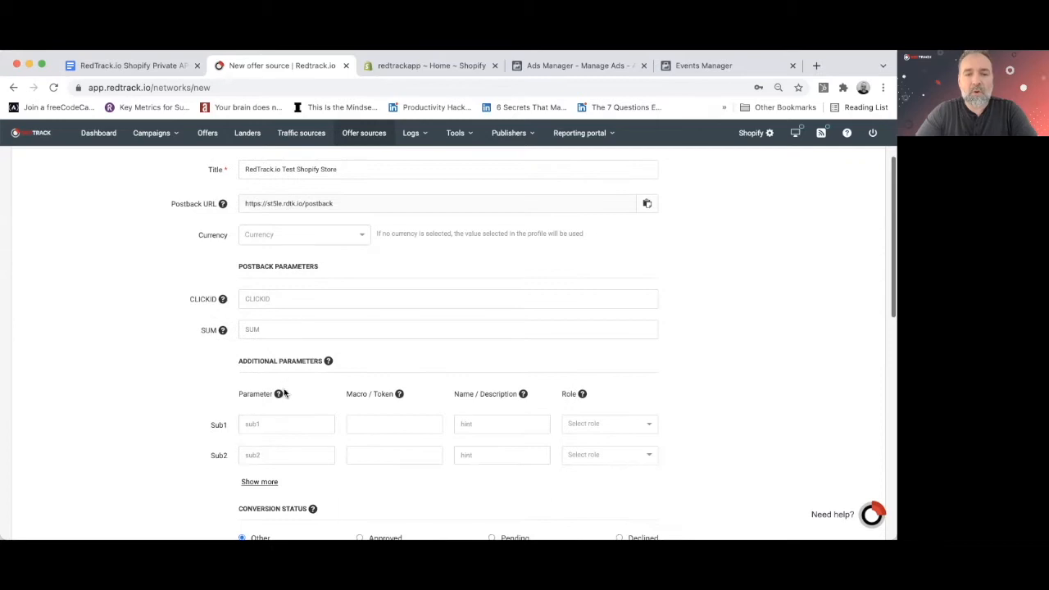
{"action": "scroll", "coordinate": [307, 382], "scroll_direction": "down", "scroll_amount": 1}
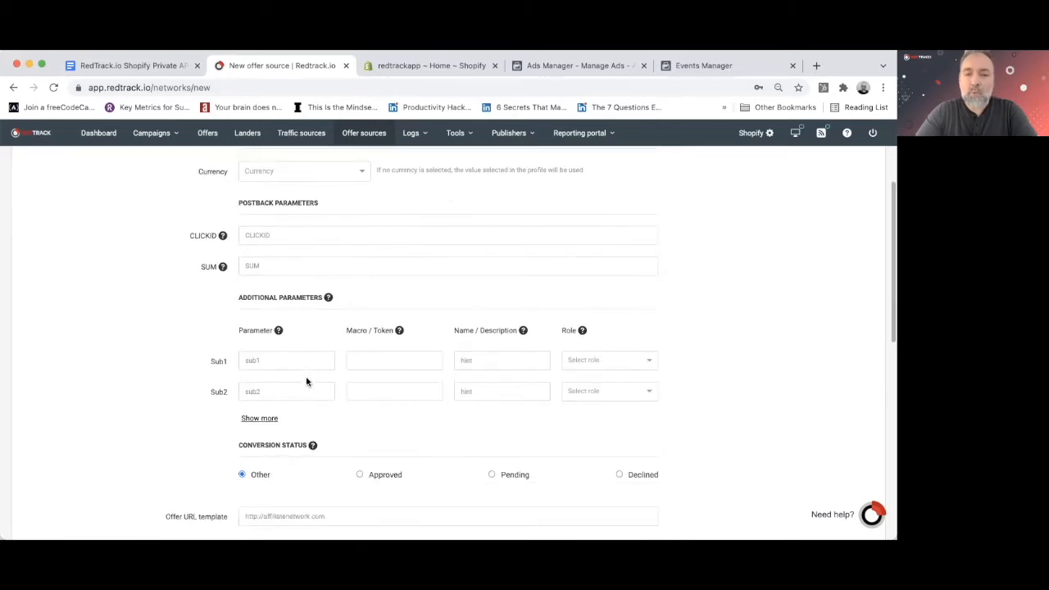
{"action": "scroll", "coordinate": [306, 381], "scroll_direction": "down", "scroll_amount": 2}
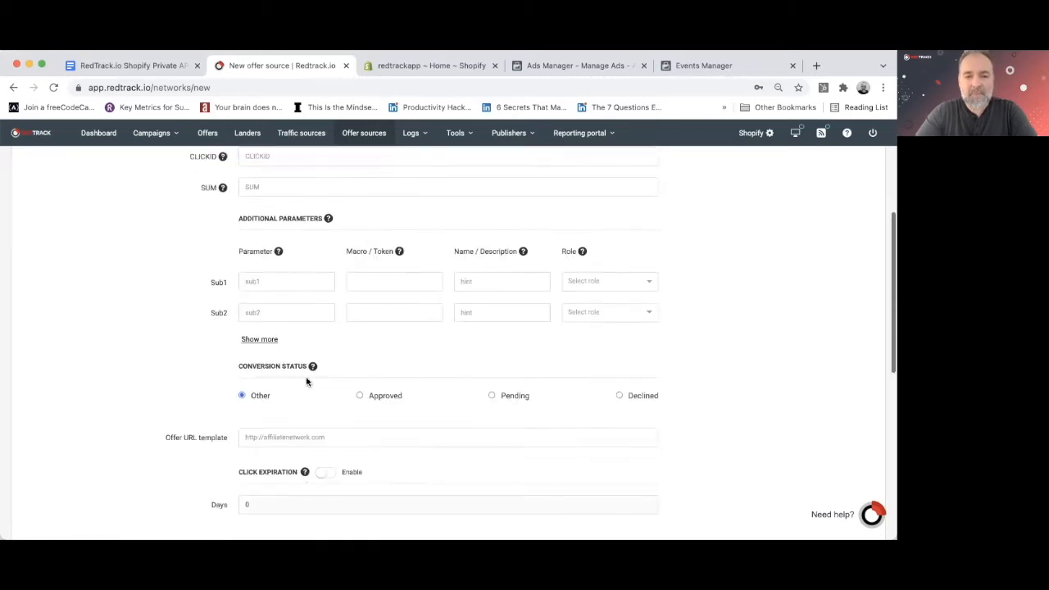
{"action": "scroll", "coordinate": [307, 380], "scroll_direction": "up", "scroll_amount": 4}
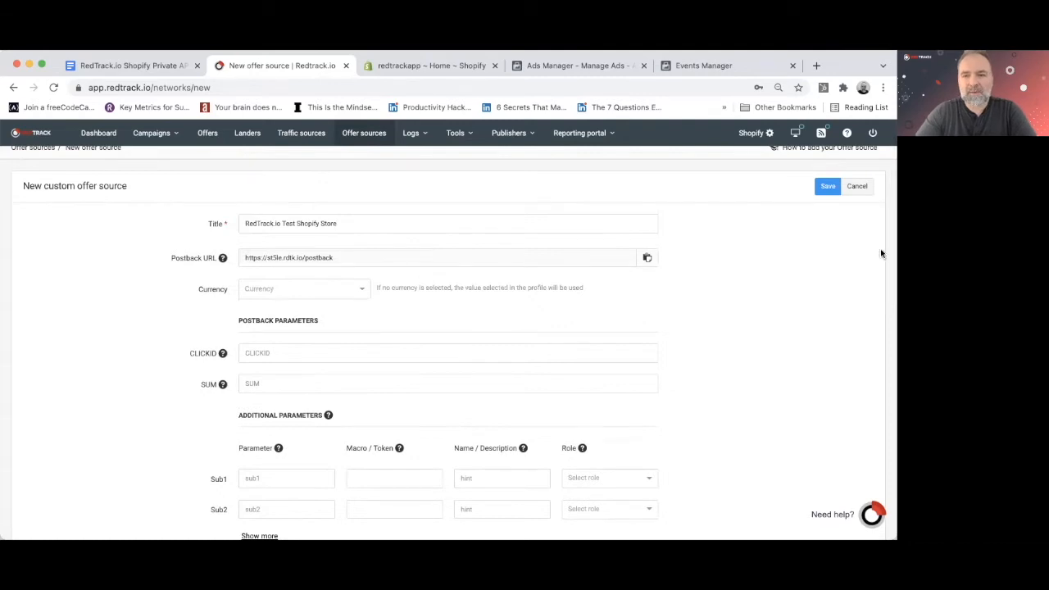
{"action": "left_click", "coordinate": [827, 189]}
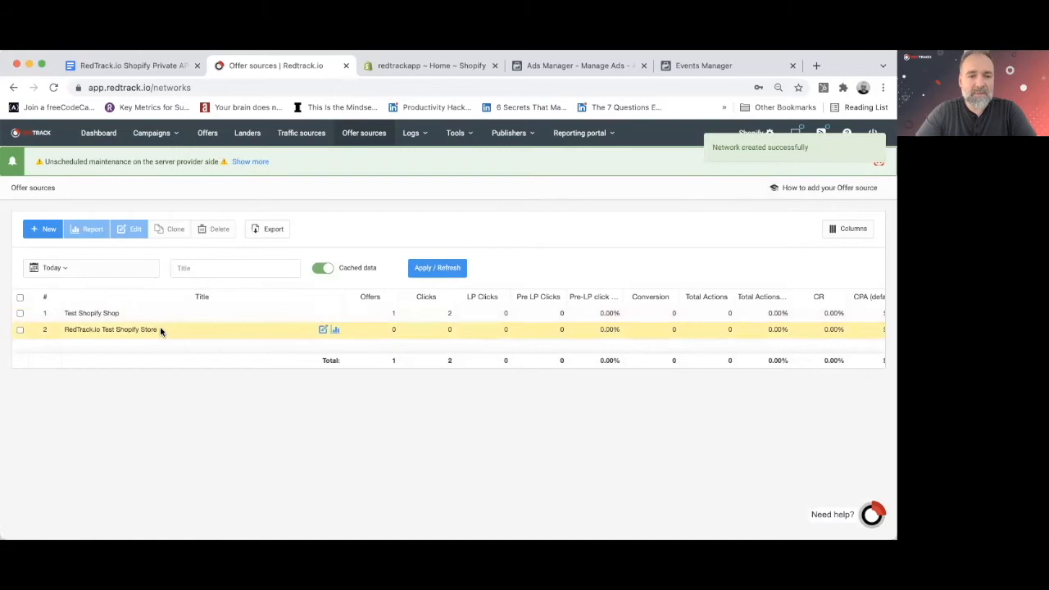
{"action": "left_click", "coordinate": [447, 64]}
{"action": "left_click_drag", "start_coordinate": [204, 87], "coordinate": [77, 91]}
{"action": "key", "text": "super+c"}
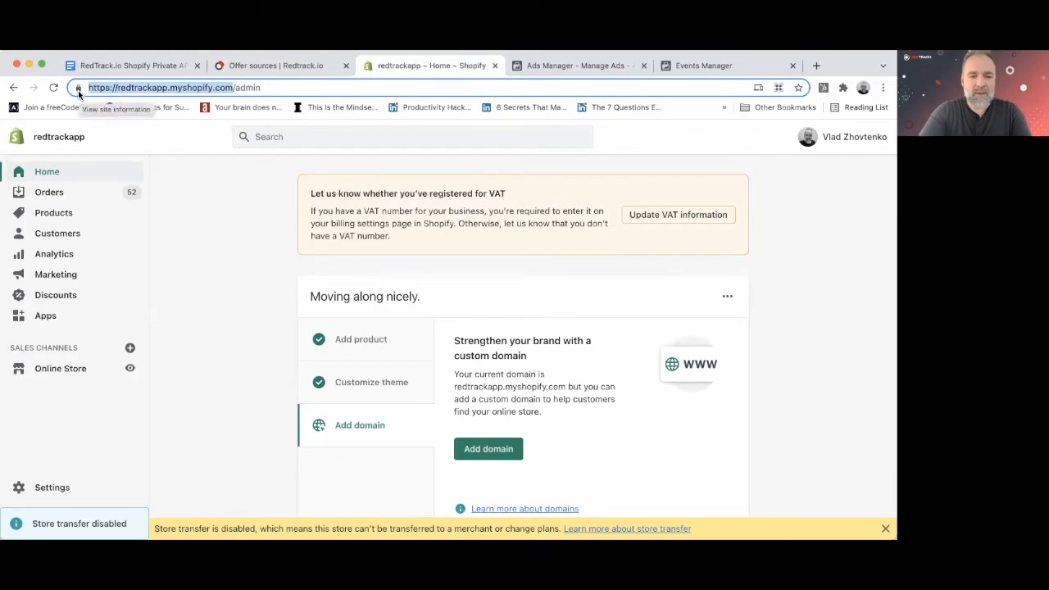
Return to RedTrack and start a new offer named "Demo Shopify Store".
{"action": "left_click", "coordinate": [265, 61]}
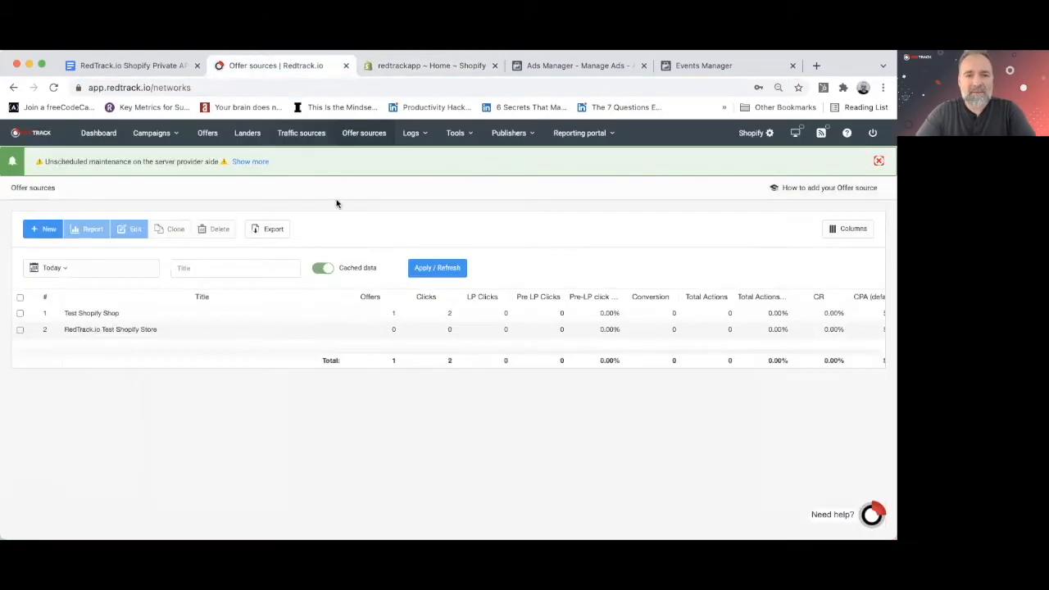
{"action": "left_click", "coordinate": [206, 134]}
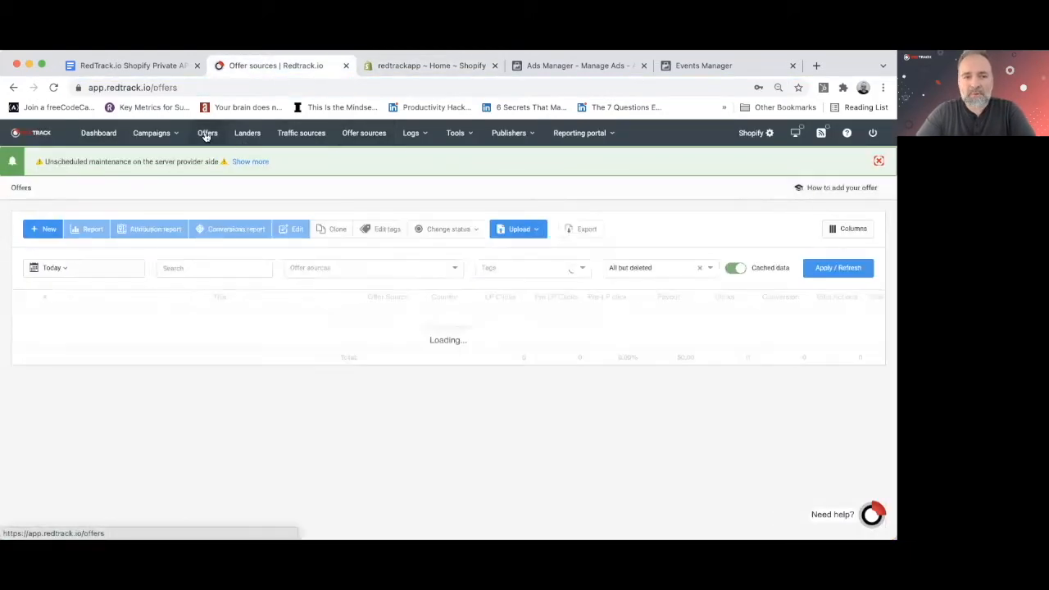
{"action": "left_click", "coordinate": [46, 230]}
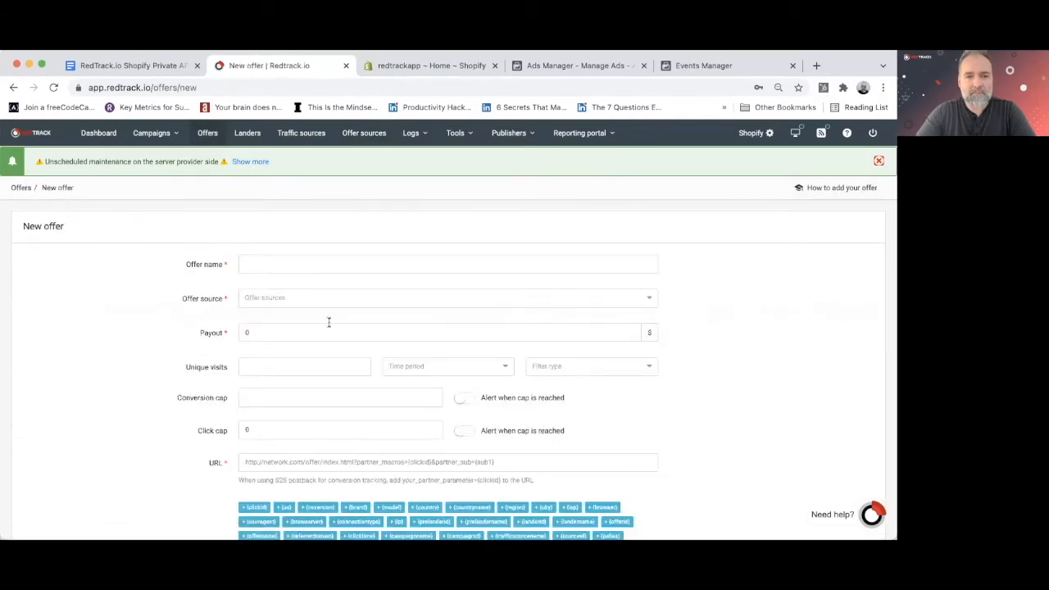
{"action": "left_click", "coordinate": [284, 264]}
{"action": "type", "text": "De"}
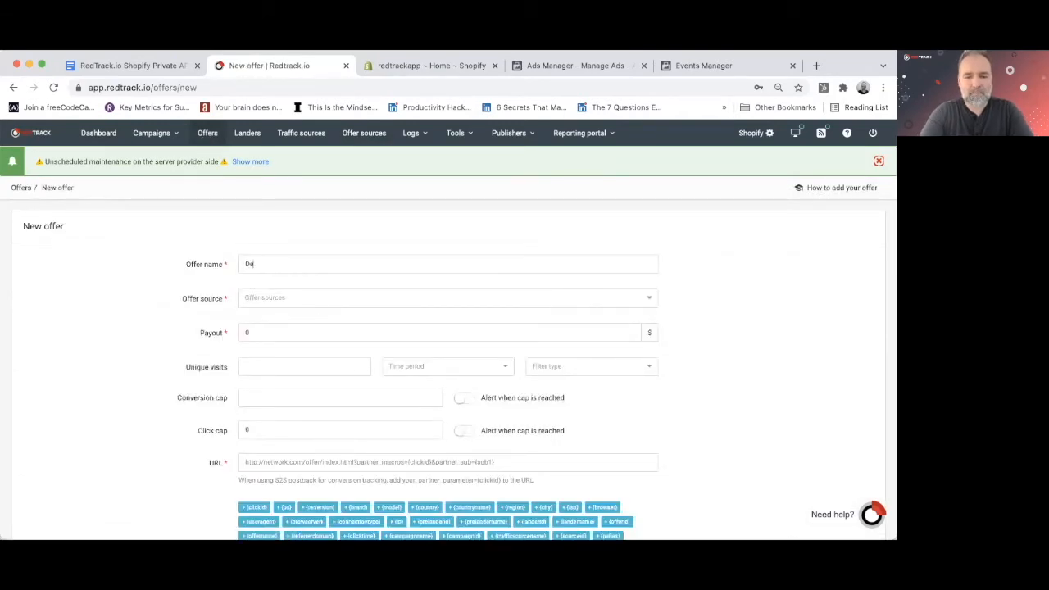
{"action": "type", "text": "mo Shop"}
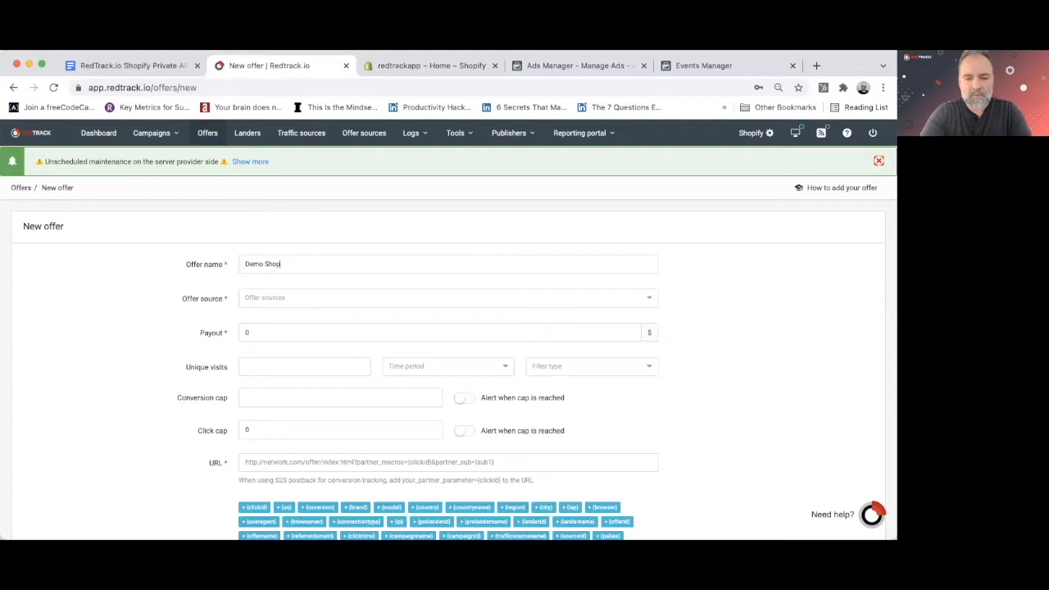
{"action": "type", "text": "ify Store"}
Paste the copied store address as the offer's URL and choose "RedTrack.io Test Shopify Store" as its offer source.
{"action": "left_click", "coordinate": [275, 459]}
{"action": "key", "text": "super+v"}
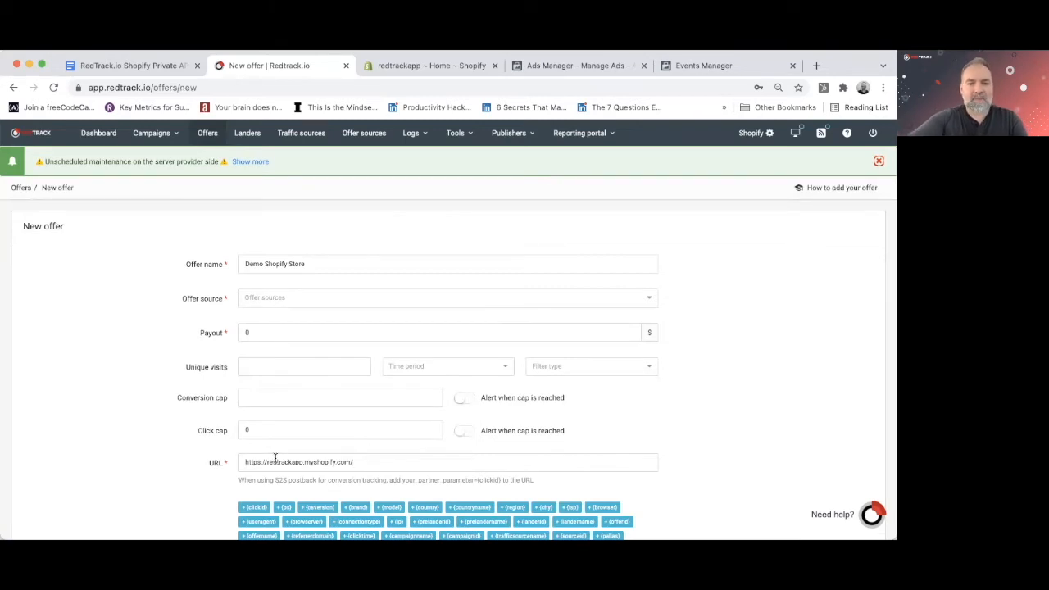
{"action": "scroll", "coordinate": [299, 437], "scroll_direction": "down", "scroll_amount": 2}
{"action": "left_click", "coordinate": [300, 189]}
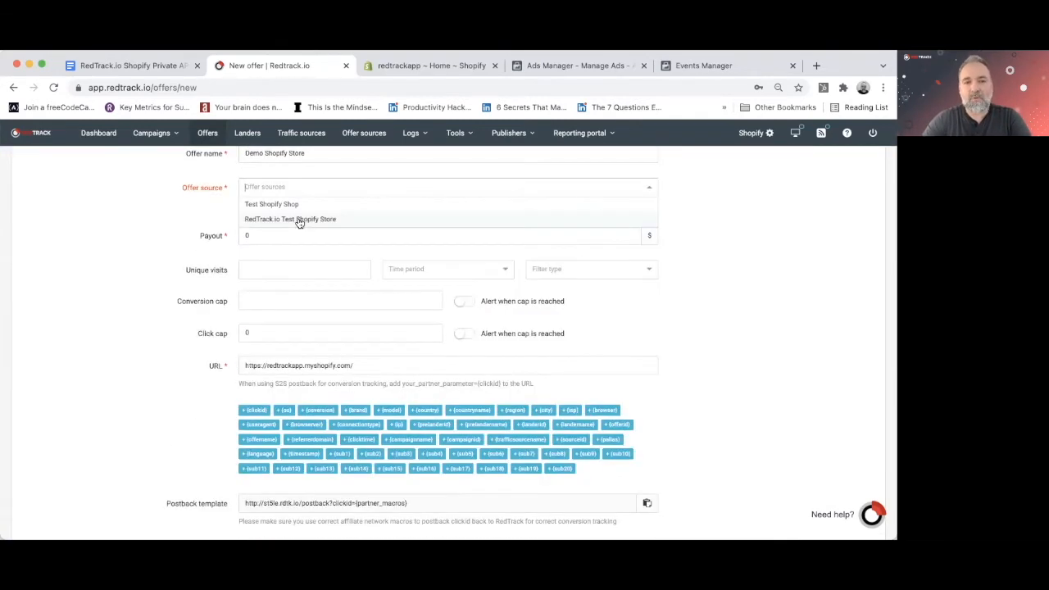
{"action": "left_click", "coordinate": [300, 222]}
{"action": "scroll", "coordinate": [205, 197], "scroll_direction": "up", "scroll_amount": 2}
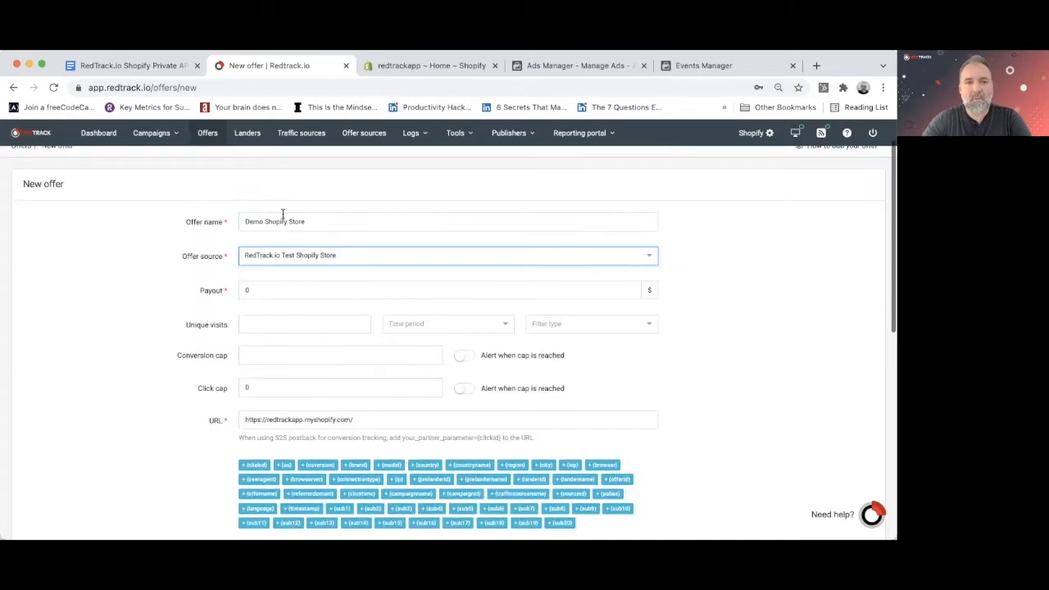
Save the Demo Shopify Store offer with its remaining settings at their defaults.
{"action": "scroll", "coordinate": [215, 358], "scroll_direction": "down", "scroll_amount": 5}
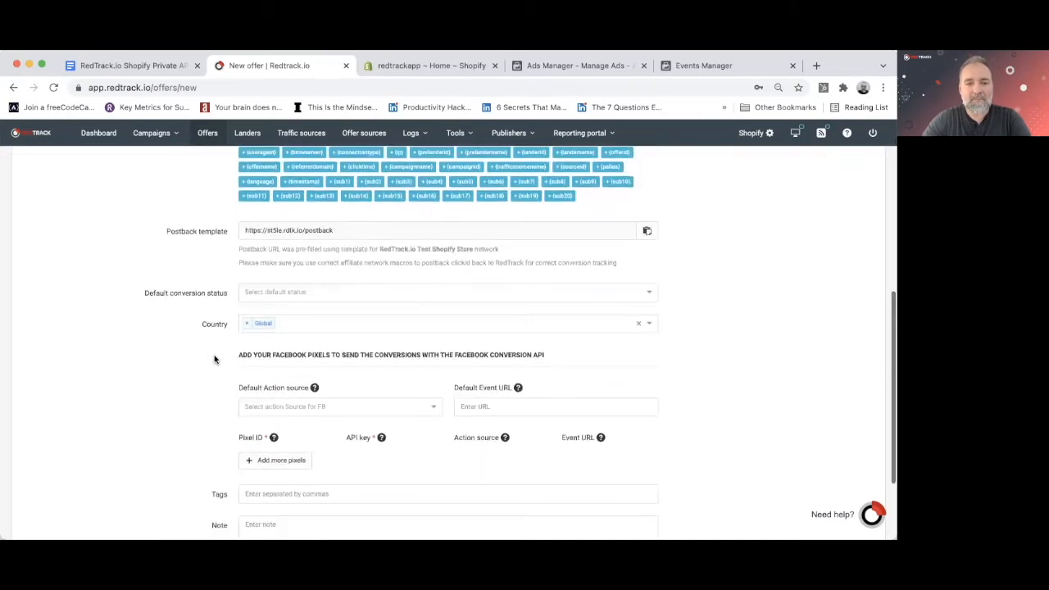
{"action": "scroll", "coordinate": [271, 455], "scroll_direction": "down", "scroll_amount": 2}
{"action": "left_click", "coordinate": [293, 478]}
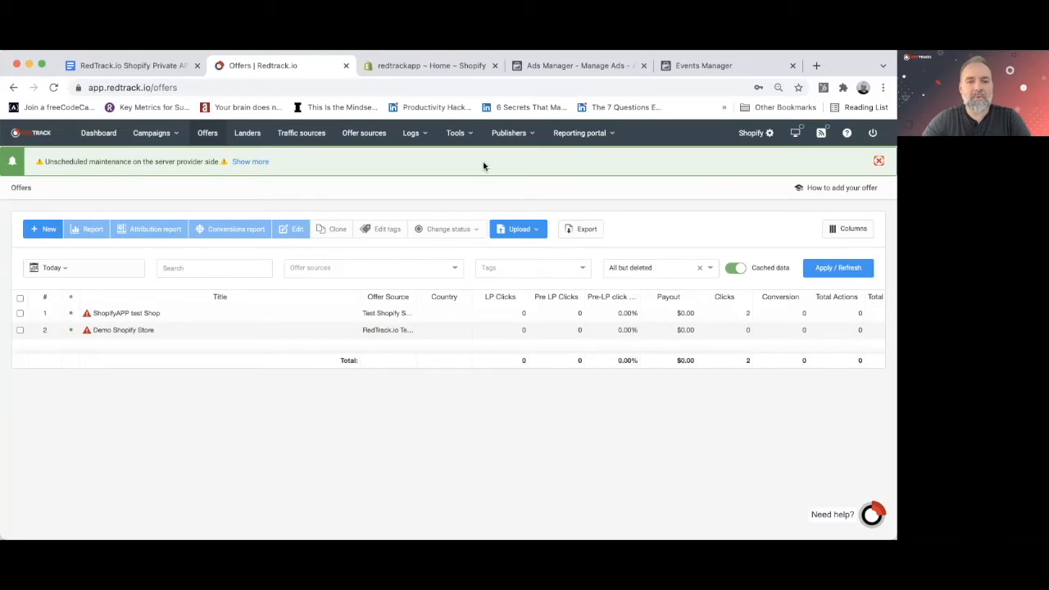
Check the shop and postback parameter instructions in the setup guide, and return to RedTrack.
{"action": "left_click", "coordinate": [138, 66]}
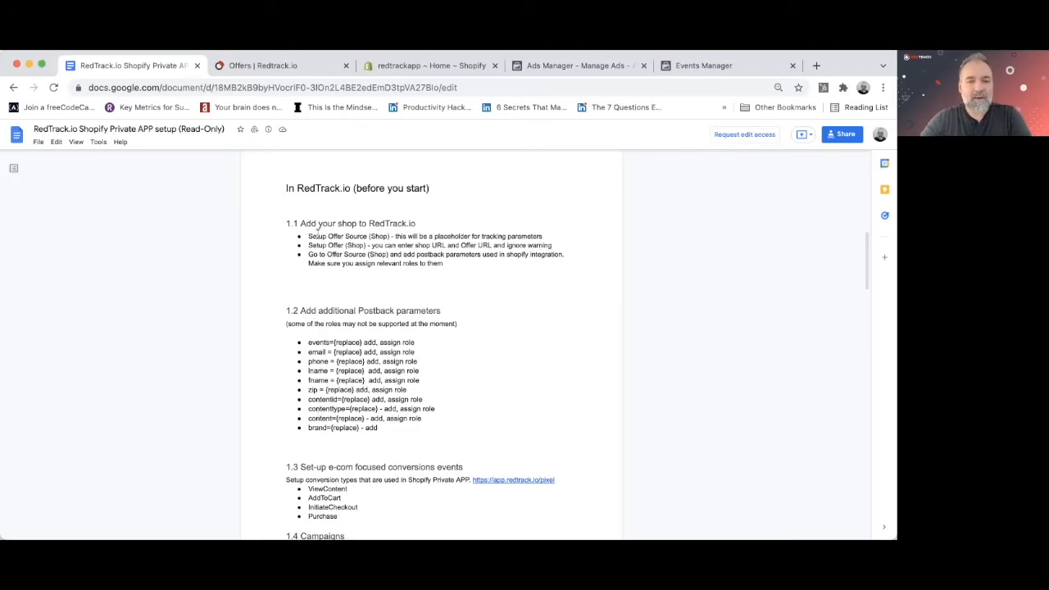
{"action": "left_click", "coordinate": [283, 70]}
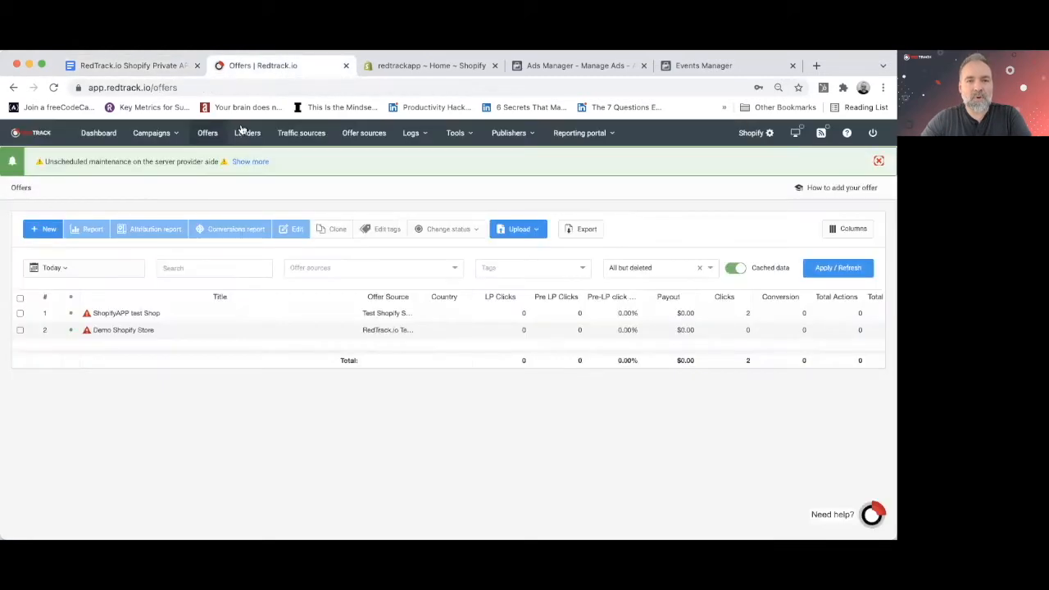
Open the RedTrack.io Test Shopify Store offer source for editing and name its Sub1 additional parameter "events".
{"action": "left_click", "coordinate": [363, 136]}
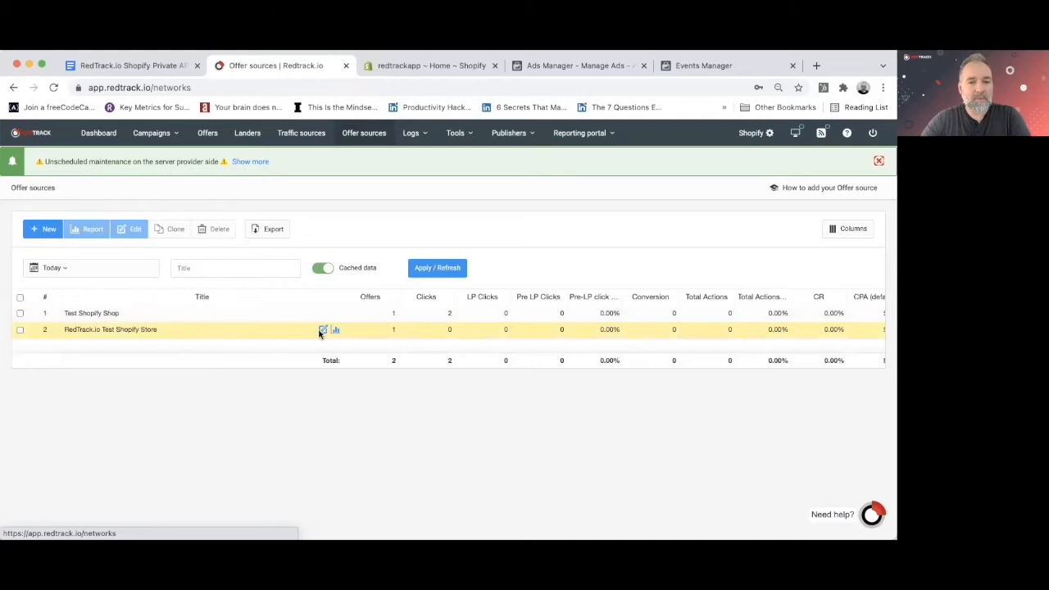
{"action": "left_click", "coordinate": [324, 333]}
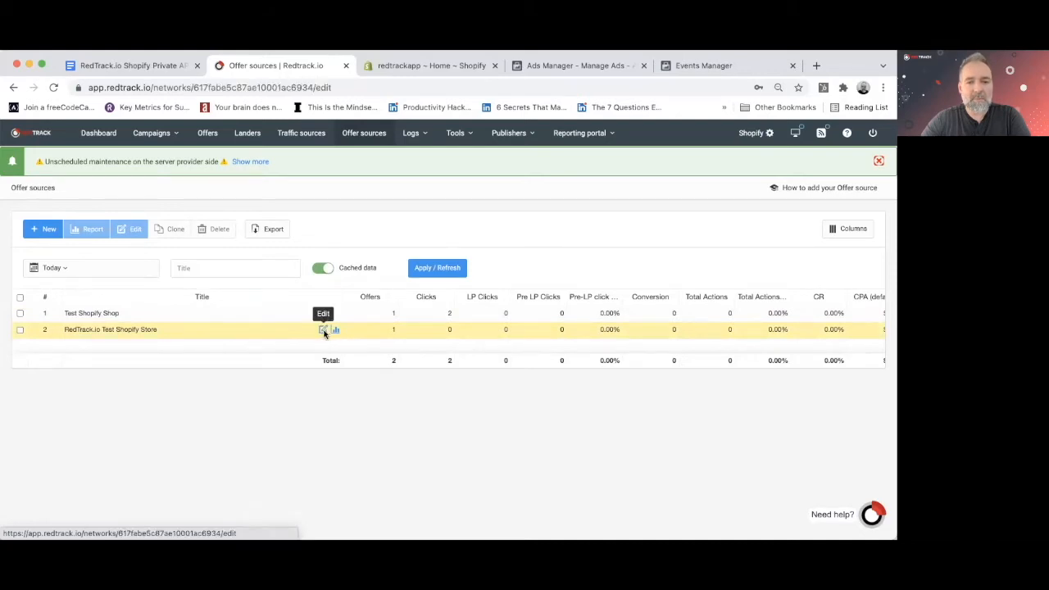
{"action": "scroll", "coordinate": [330, 361], "scroll_direction": "down", "scroll_amount": 3}
{"action": "left_click", "coordinate": [278, 383]}
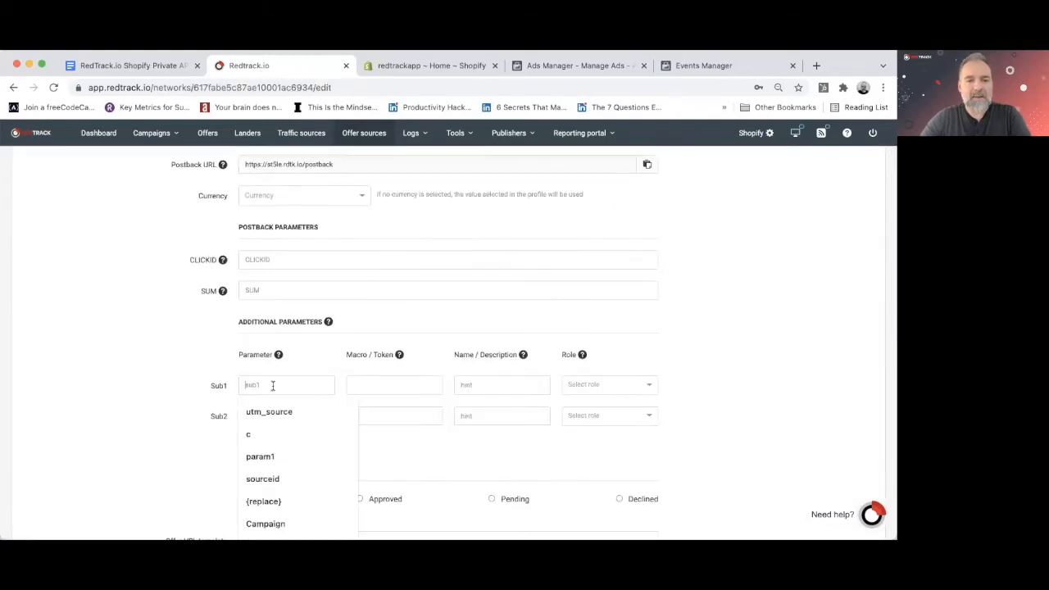
{"action": "type", "text": "events"}
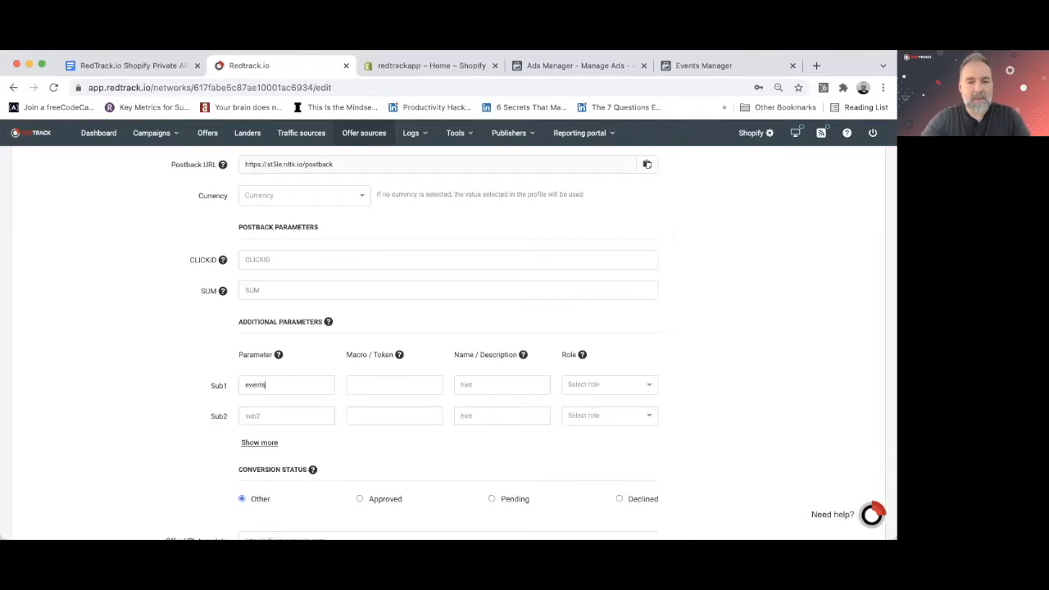
Name the Sub2 additional parameter "email" and the Sub3 additional parameter "content".
{"action": "left_click", "coordinate": [261, 416]}
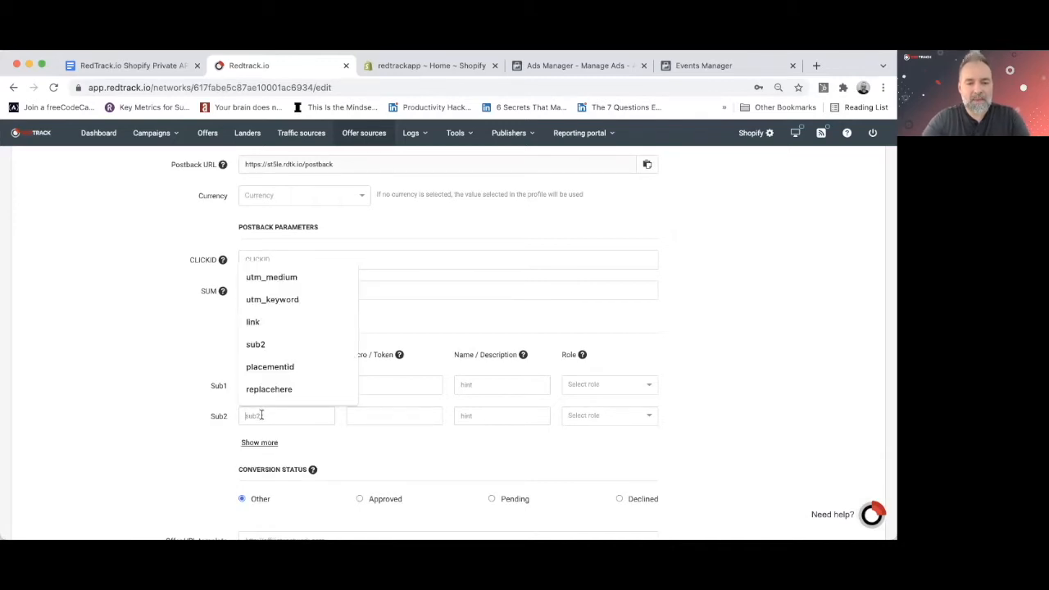
{"action": "type", "text": "emaiol"}
{"action": "key", "text": "BackSpace"}
{"action": "key", "text": "BackSpace"}
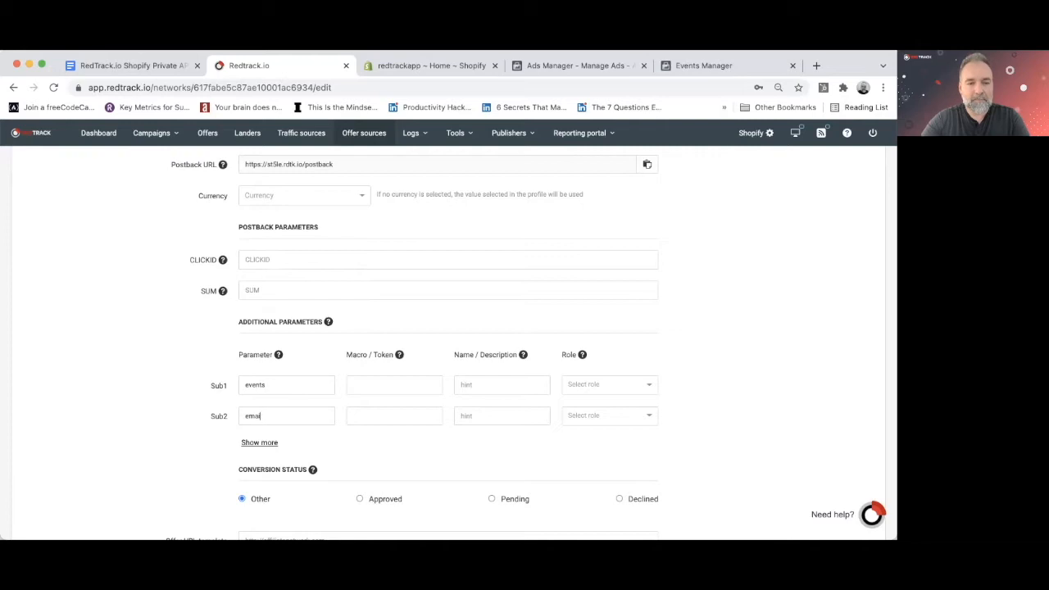
{"action": "type", "text": "l"}
{"action": "left_click", "coordinate": [261, 443]}
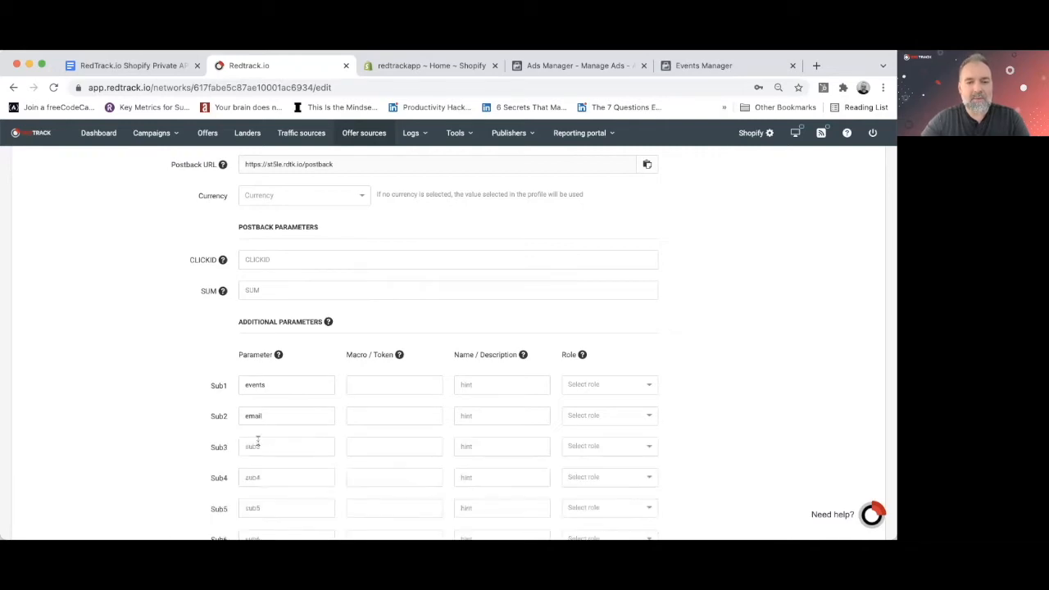
{"action": "left_click", "coordinate": [260, 446]}
{"action": "type", "text": "content"}
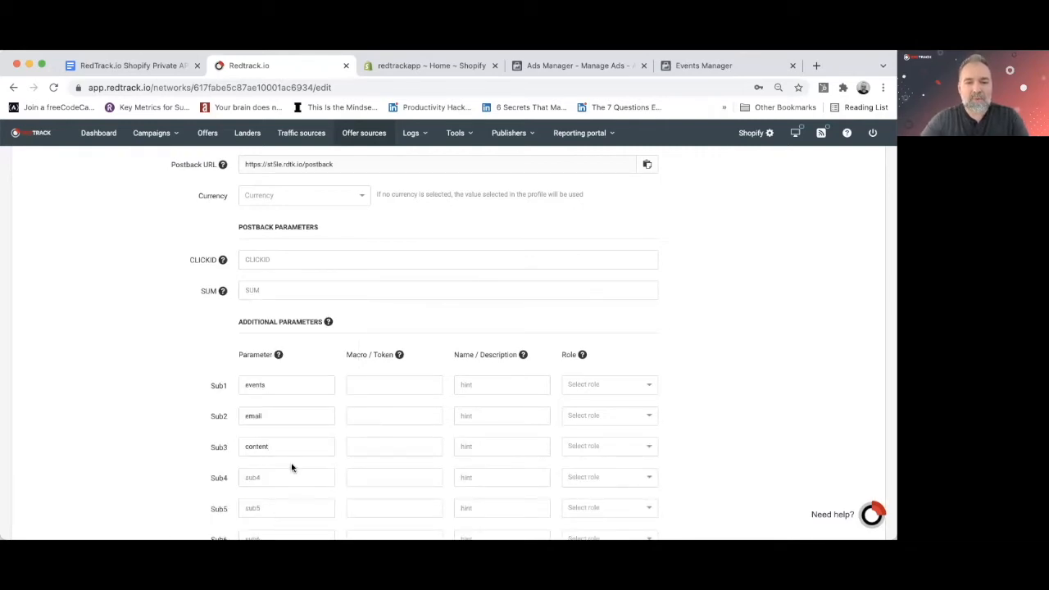
Set the macro token of the events, email and content parameters to {r}.
{"action": "scroll", "coordinate": [291, 466], "scroll_direction": "down", "scroll_amount": 5}
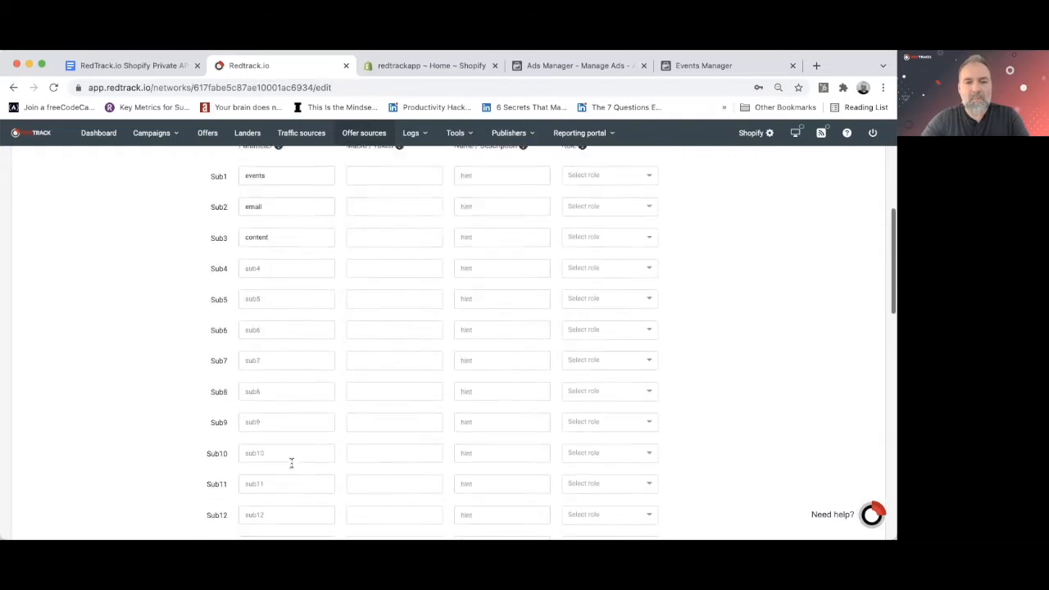
{"action": "scroll", "coordinate": [291, 467], "scroll_direction": "up", "scroll_amount": 4}
{"action": "scroll", "coordinate": [291, 467], "scroll_direction": "down", "scroll_amount": 5}
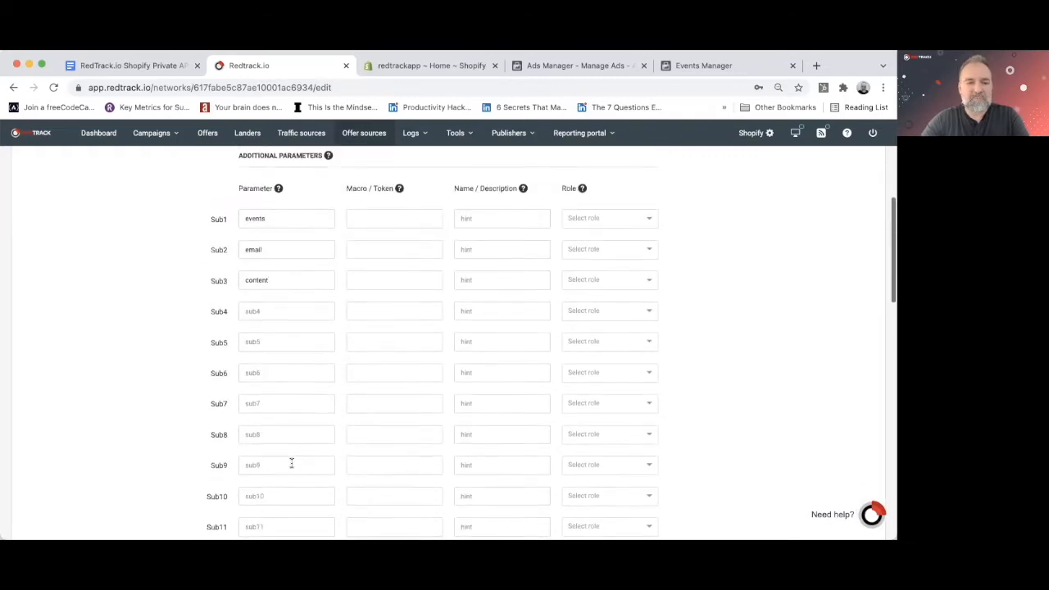
{"action": "scroll", "coordinate": [291, 465], "scroll_direction": "up", "scroll_amount": 4}
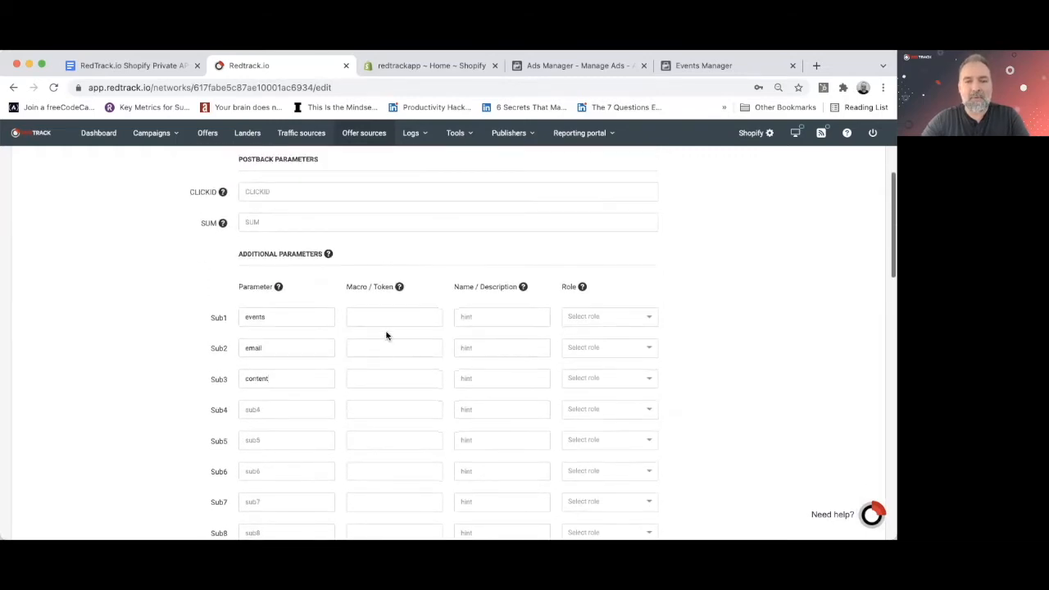
{"action": "left_click", "coordinate": [385, 317]}
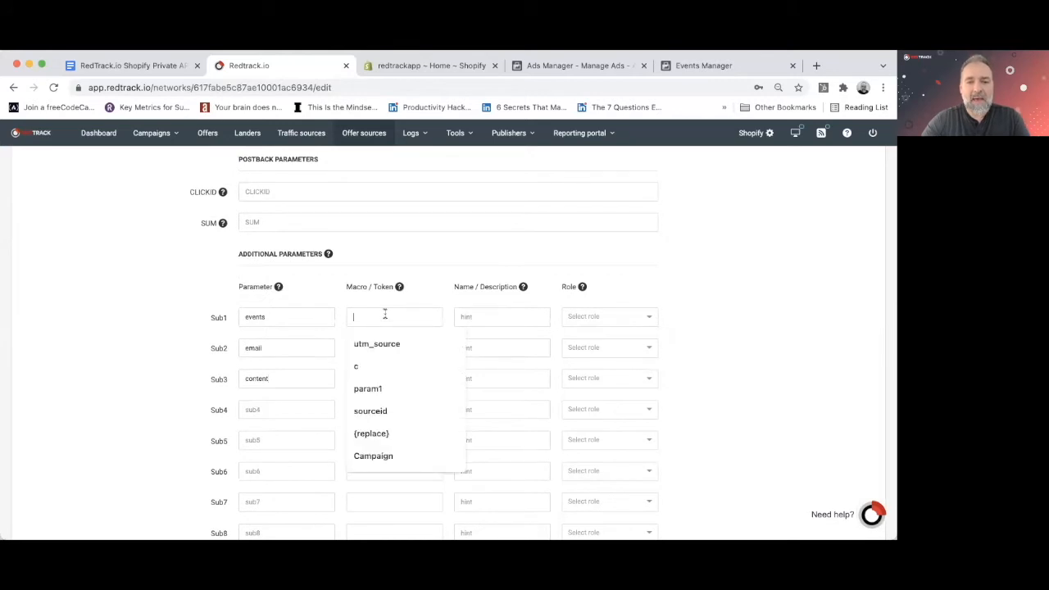
{"action": "type", "text": "{r}"}
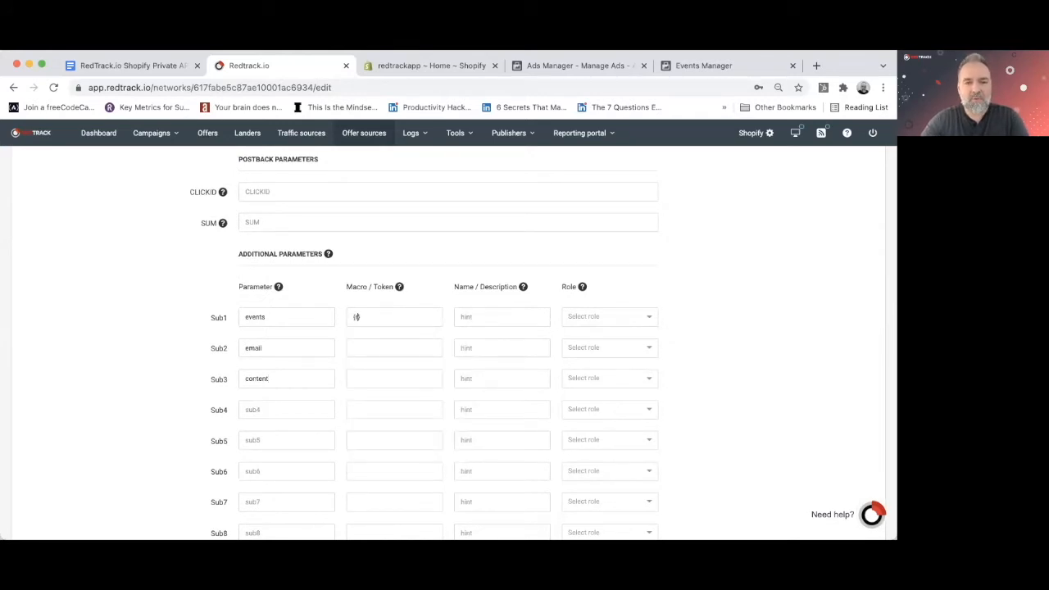
{"action": "left_click", "coordinate": [380, 348]}
{"action": "type", "text": "{r}"}
{"action": "left_click", "coordinate": [377, 378]}
{"action": "type", "text": "{r}"}
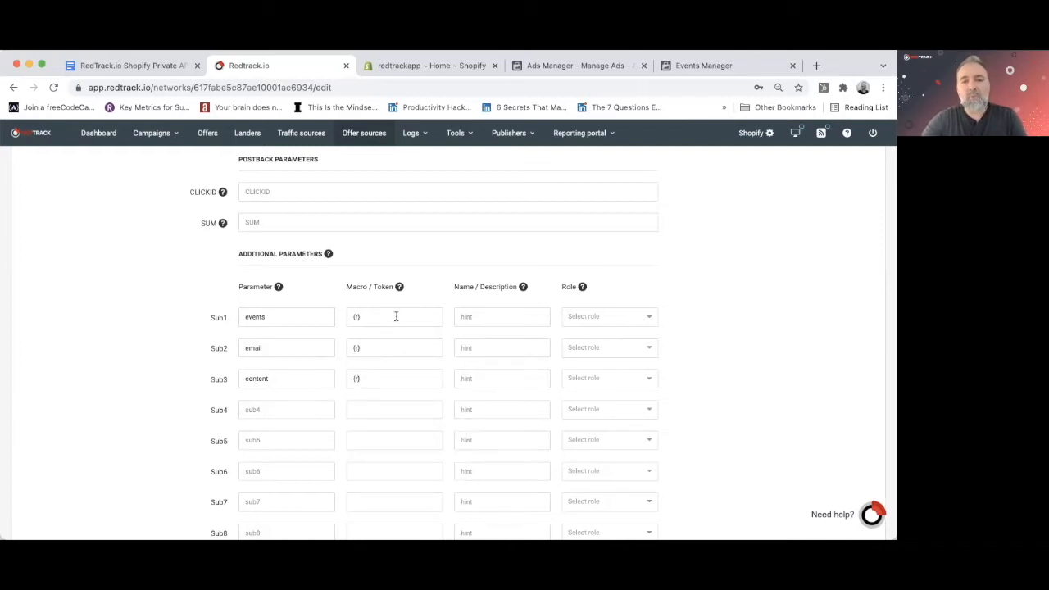
Describe the events parameter as "Events", the email parameter as "E-mail (hashed)" and the content parameter as "Product".
{"action": "left_click", "coordinate": [486, 318]}
{"action": "type", "text": "Events"}
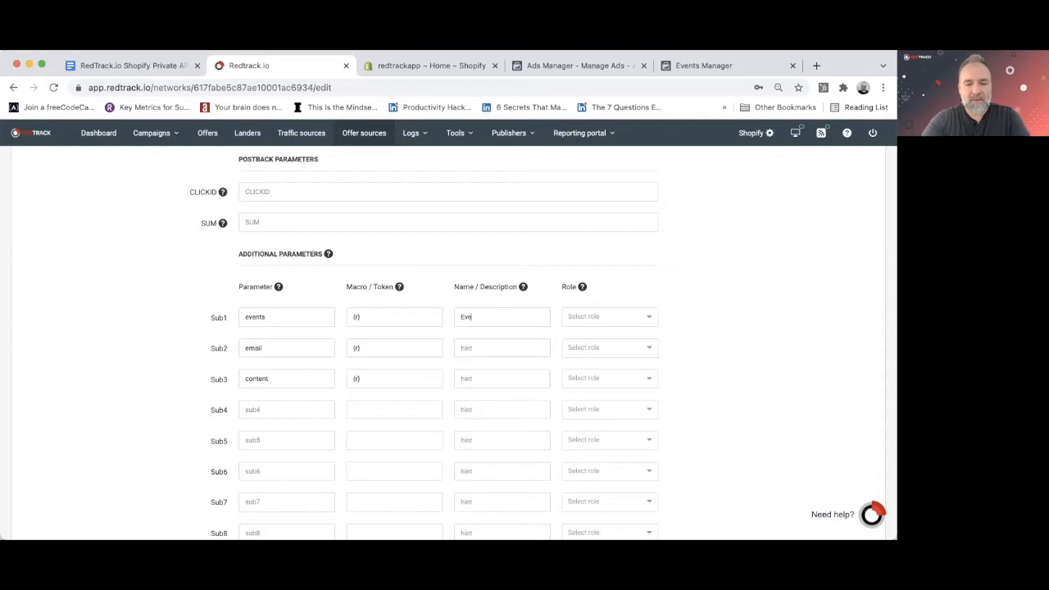
{"action": "left_click", "coordinate": [488, 348]}
{"action": "type", "text": "E-mail ("}
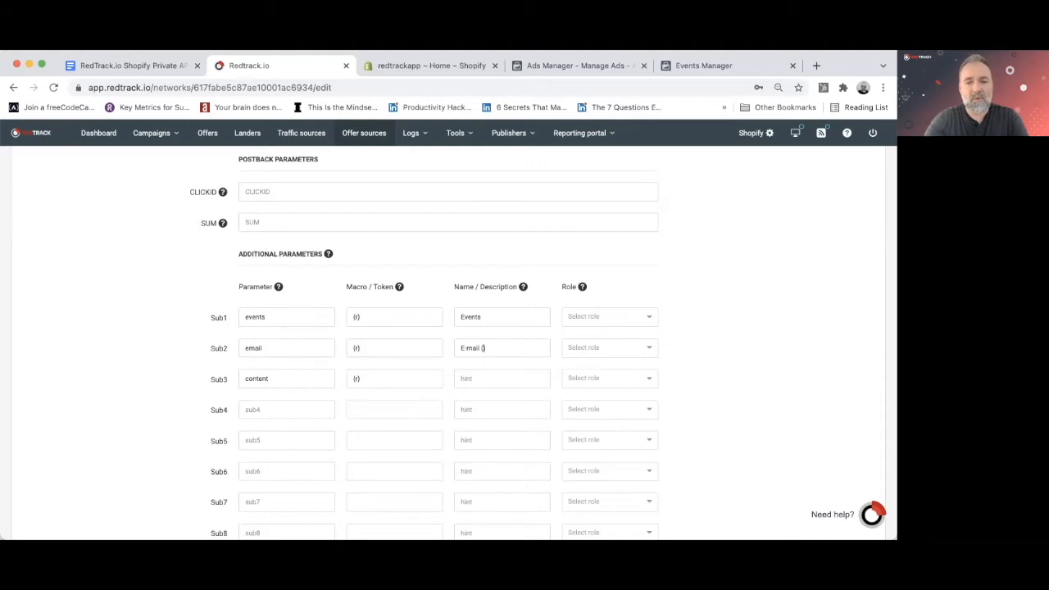
{"action": "type", "text": "has"}
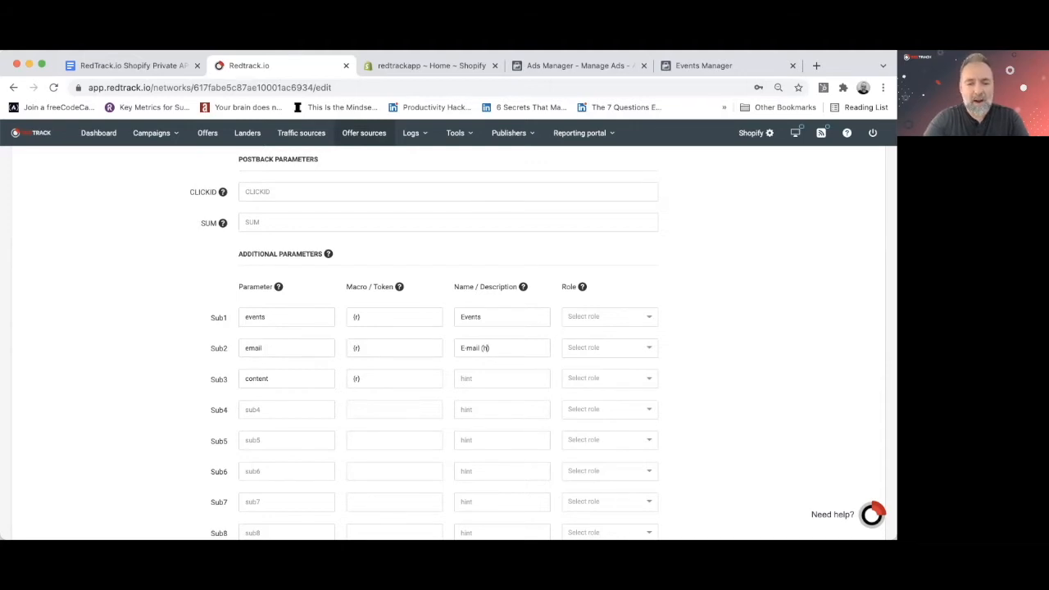
{"action": "type", "text": "hed"}
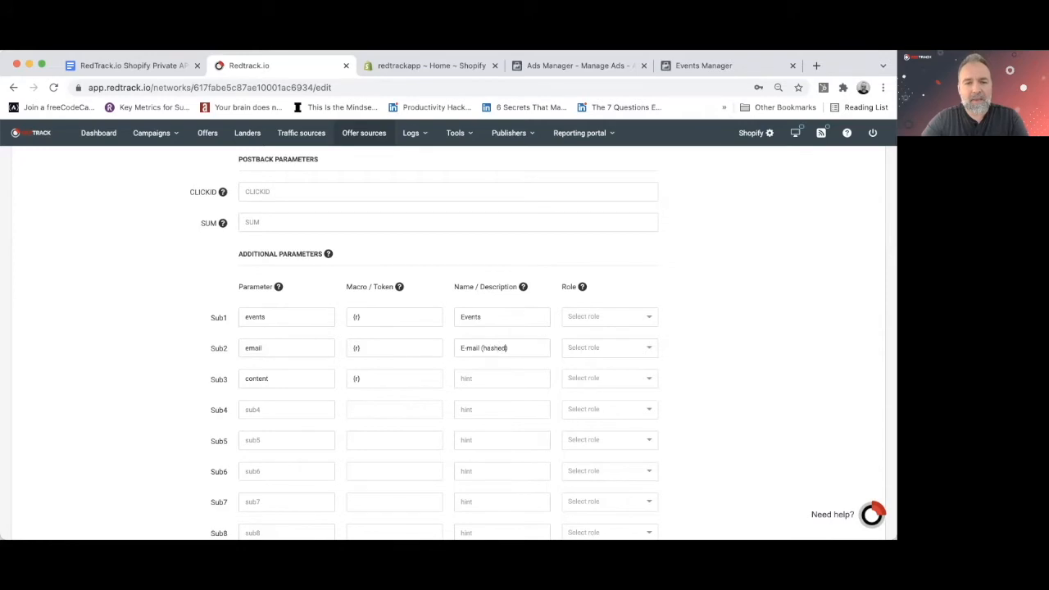
{"action": "left_click", "coordinate": [477, 378]}
{"action": "type", "text": "Pr"}
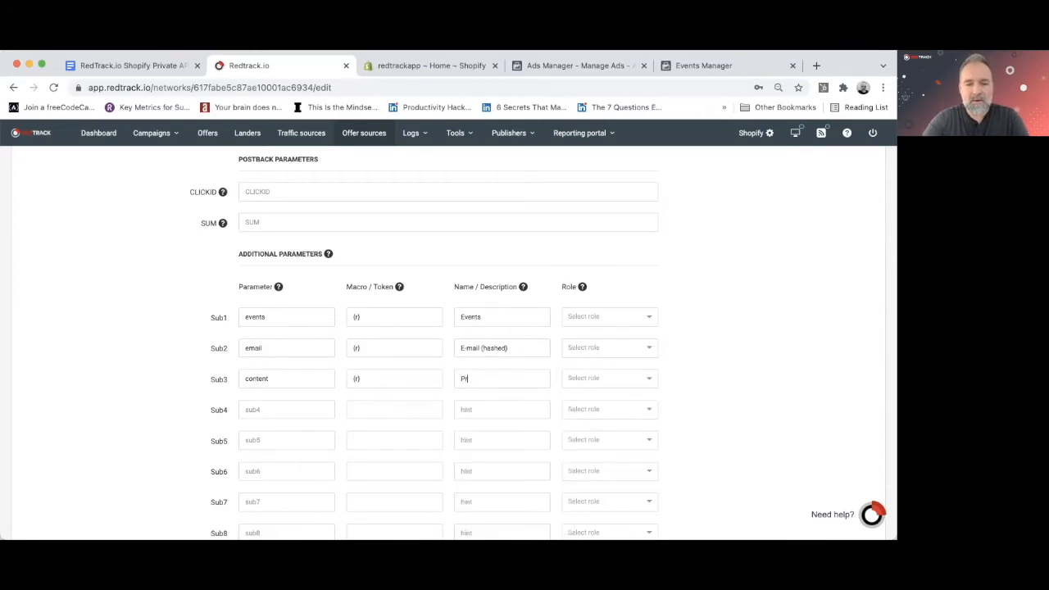
{"action": "type", "text": "oducy"}
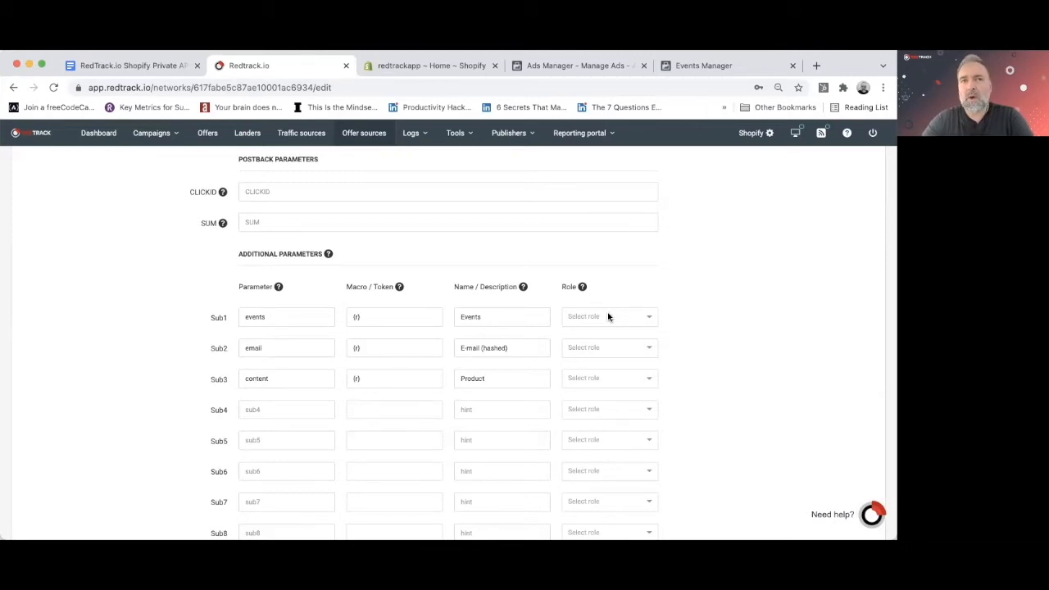
Assign the roles Facebook Event ID to events, Facebook Email to email and Facebook Content Name to content.
{"action": "left_click", "coordinate": [607, 316]}
{"action": "left_click", "coordinate": [607, 331]}
{"action": "left_click", "coordinate": [598, 347]}
{"action": "left_click", "coordinate": [604, 440]}
{"action": "left_click", "coordinate": [597, 378]}
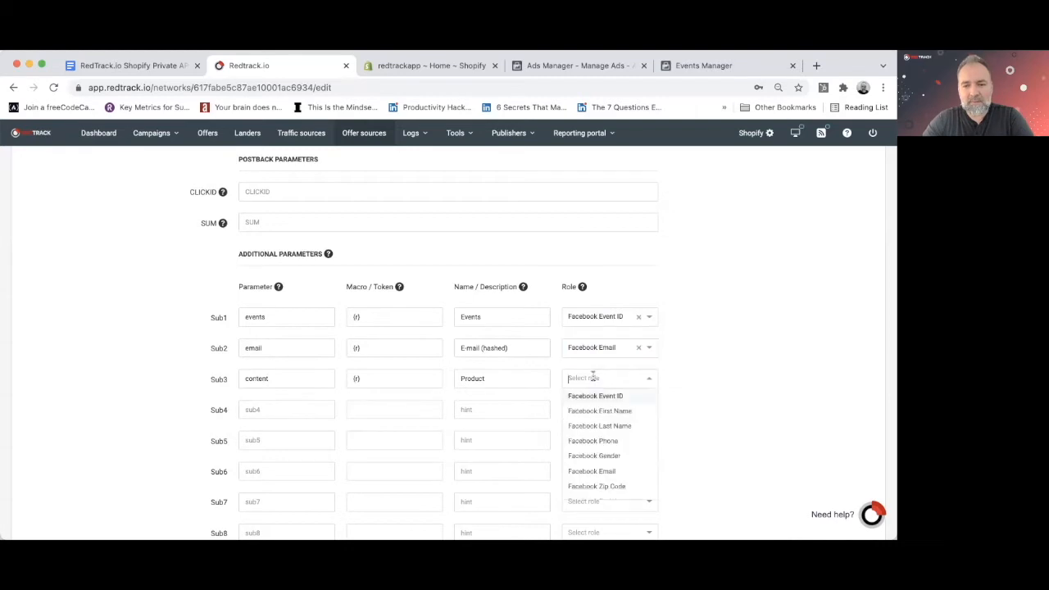
{"action": "scroll", "coordinate": [608, 455], "scroll_direction": "down", "scroll_amount": 2}
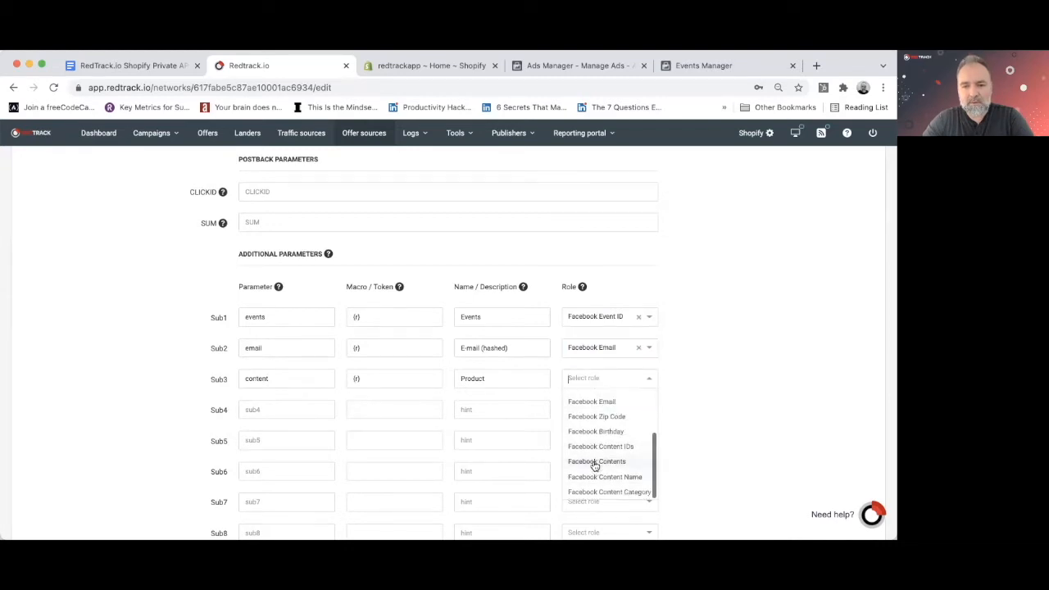
{"action": "left_click", "coordinate": [603, 477]}
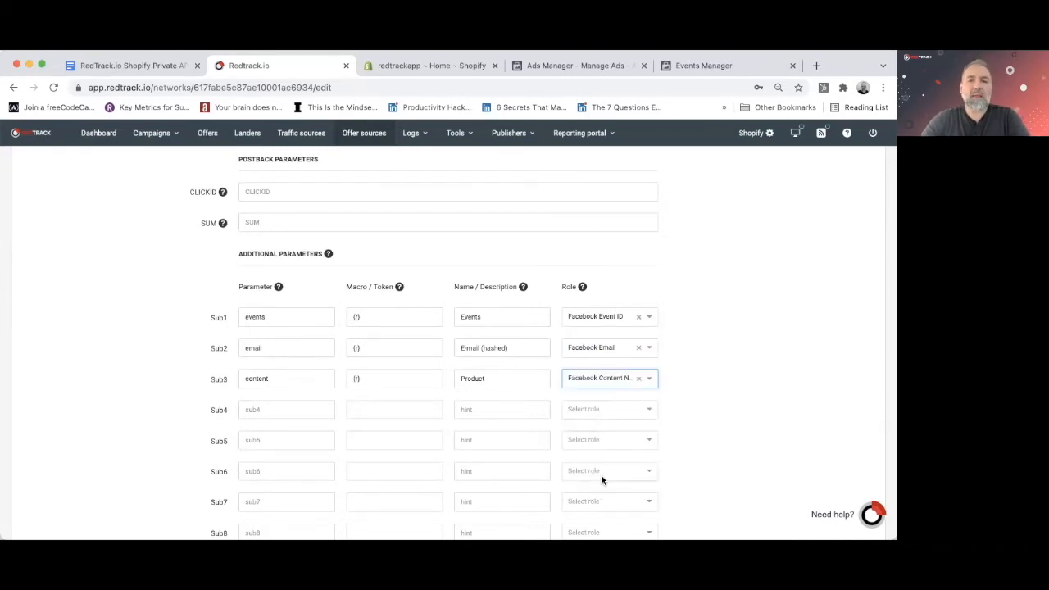
Save the edited offer source with its remaining settings left as they are.
{"action": "scroll", "coordinate": [601, 480], "scroll_direction": "down", "scroll_amount": 15}
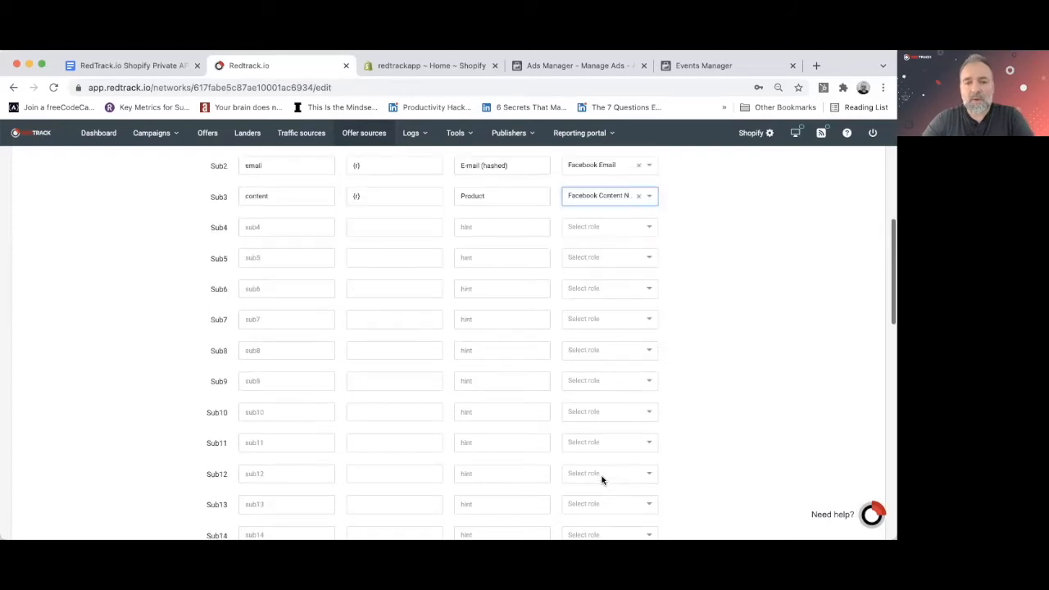
{"action": "scroll", "coordinate": [602, 480], "scroll_direction": "down", "scroll_amount": 5}
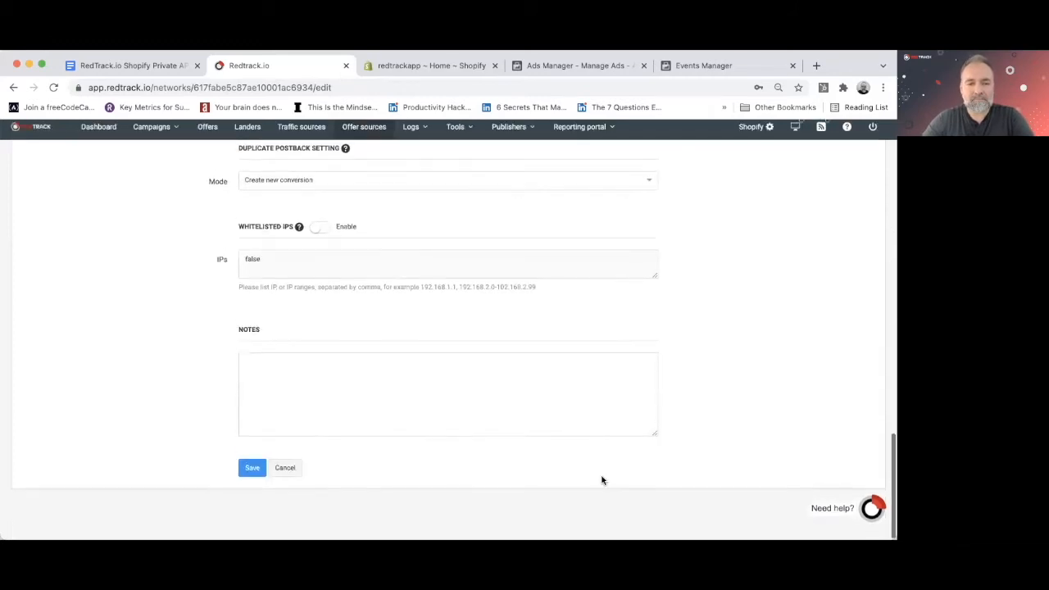
{"action": "left_click", "coordinate": [255, 479]}
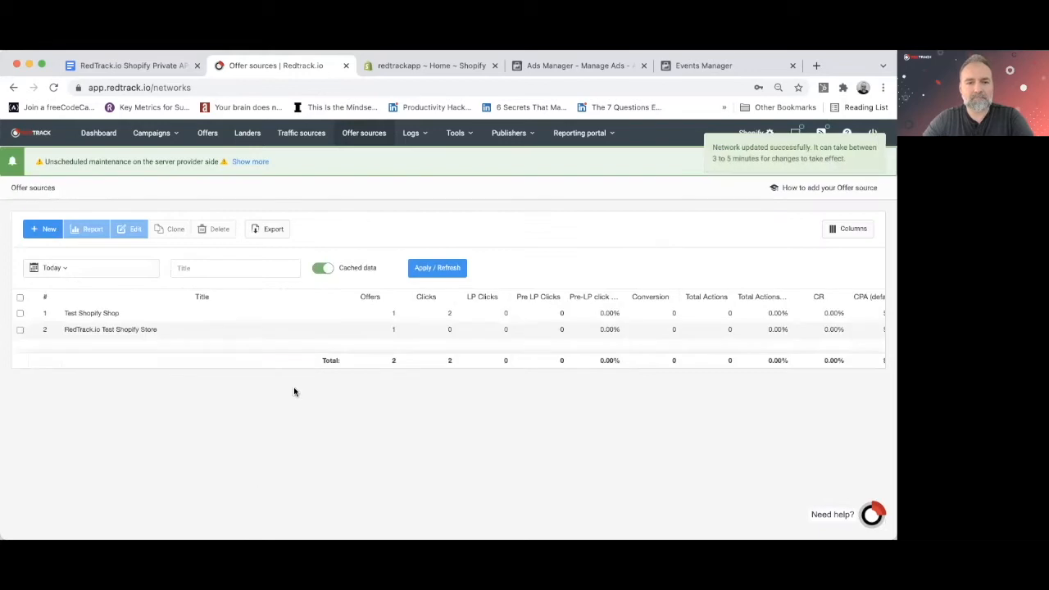
Check the e-commerce conversion events in the setup guide, and open the conversion type settings in RedTrack.
{"action": "left_click", "coordinate": [153, 69]}
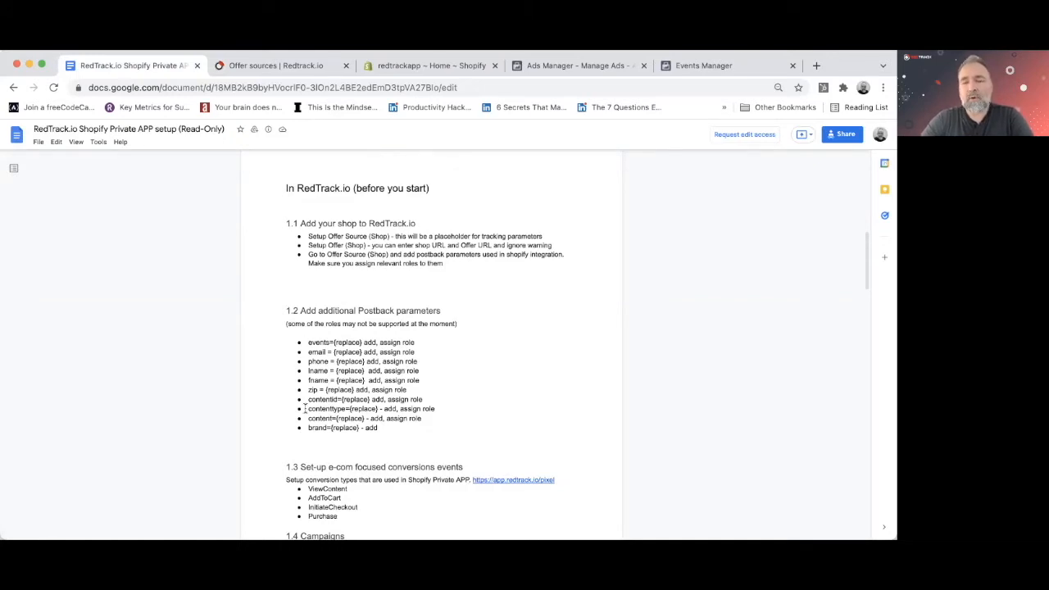
{"action": "left_click", "coordinate": [285, 66]}
{"action": "left_click", "coordinate": [457, 133]}
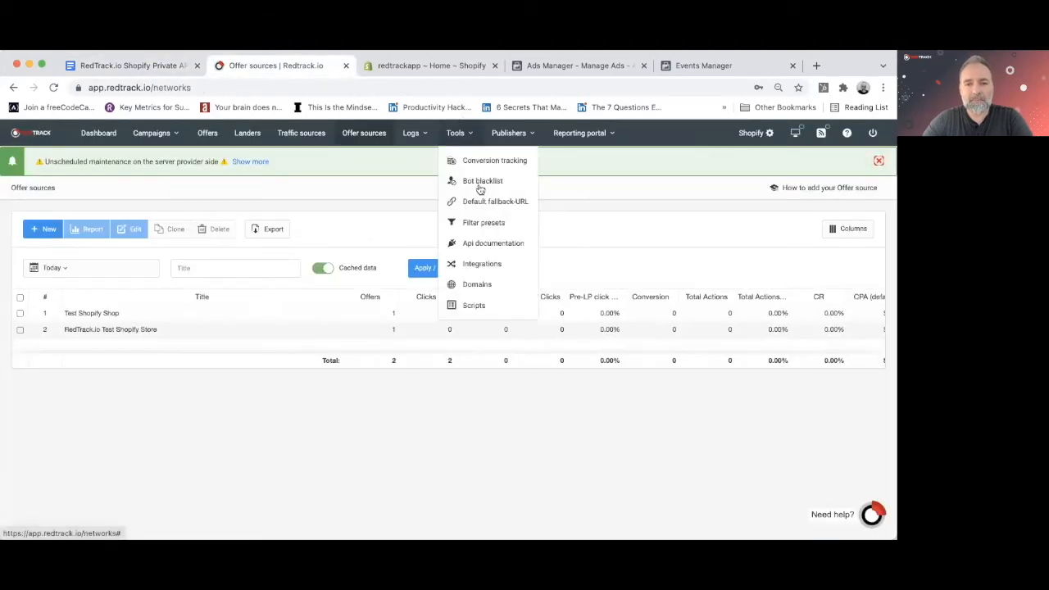
{"action": "left_click", "coordinate": [480, 165]}
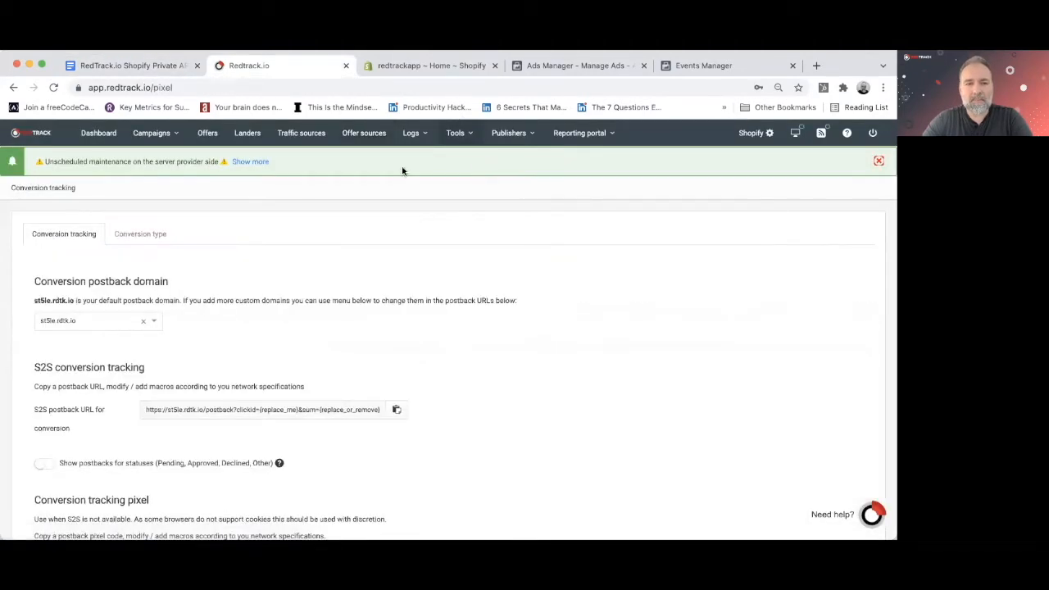
{"action": "left_click", "coordinate": [141, 235]}
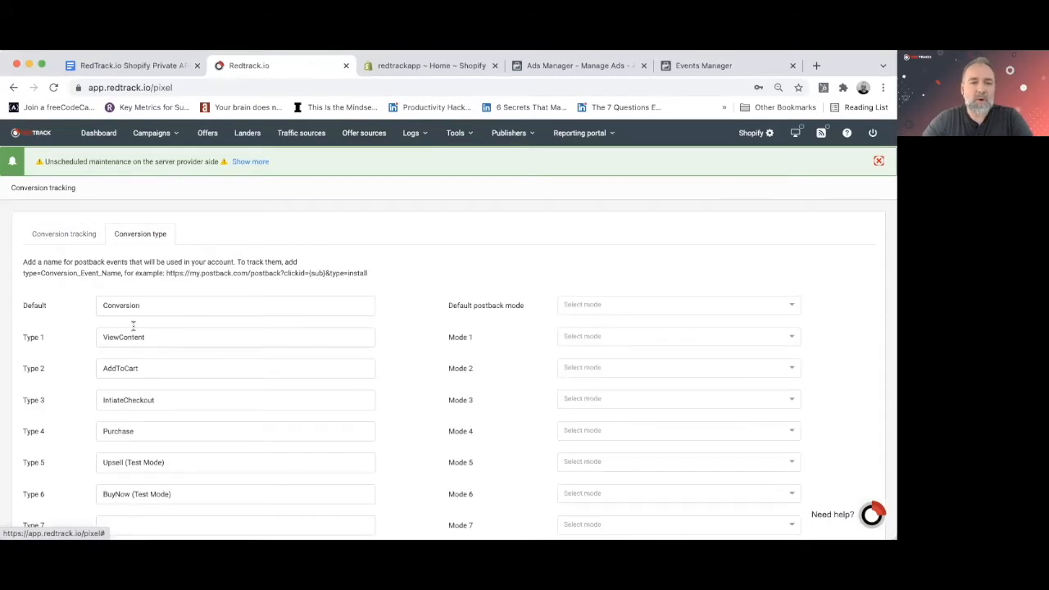
Review the ViewContent, AddToCart, checkout and Purchase conversion types and save the list.
{"action": "scroll", "coordinate": [134, 326], "scroll_direction": "down", "scroll_amount": 1}
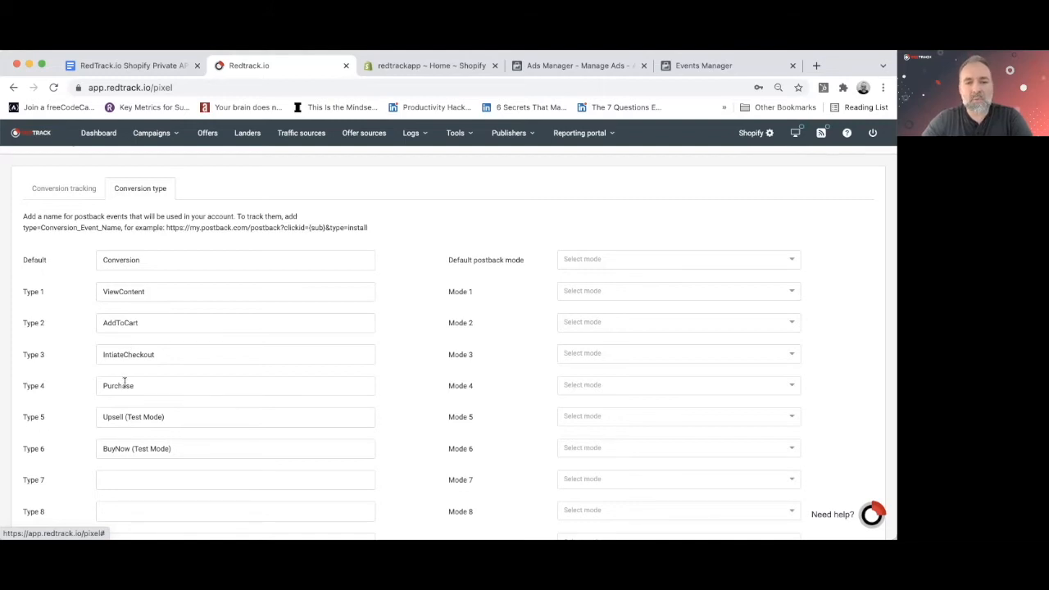
{"action": "scroll", "coordinate": [124, 383], "scroll_direction": "down", "scroll_amount": 3}
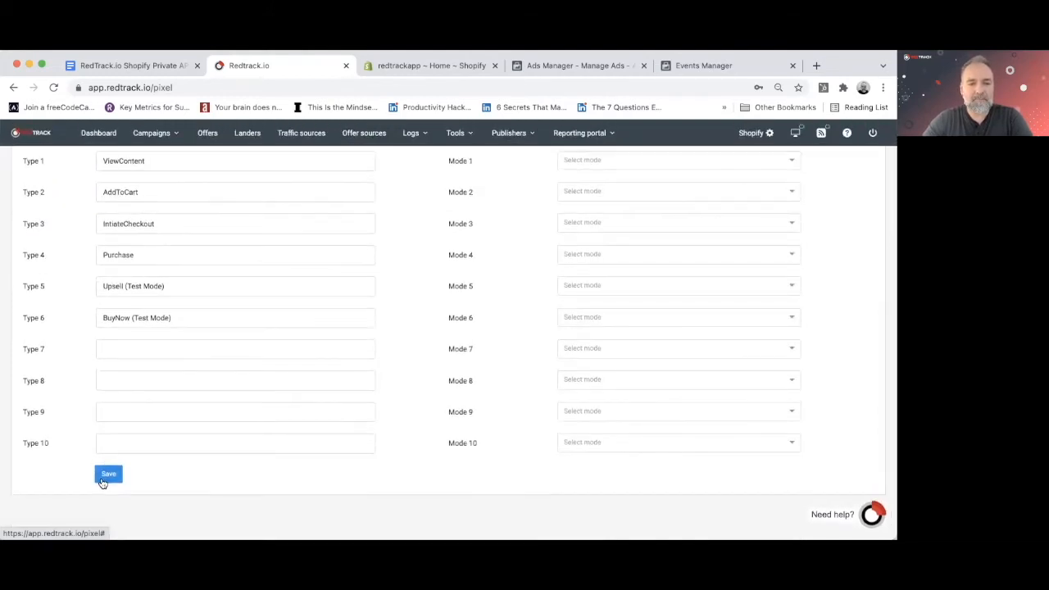
{"action": "left_click", "coordinate": [108, 473]}
Check the campaign instructions in section 1.4 of the setup guide, and return to RedTrack.
{"action": "left_click", "coordinate": [168, 66]}
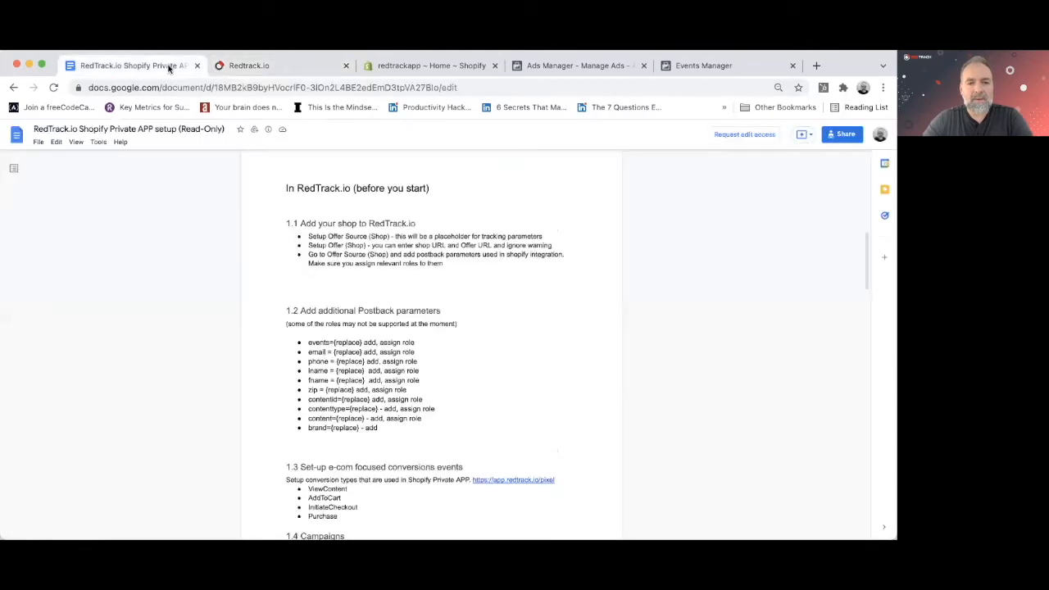
{"action": "scroll", "coordinate": [338, 336], "scroll_direction": "down", "scroll_amount": 3}
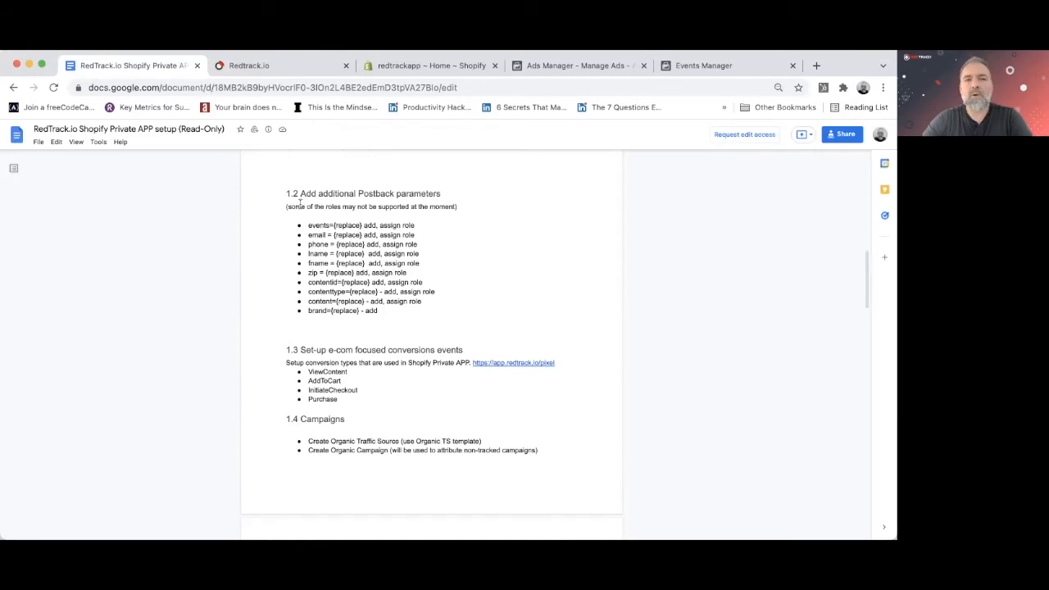
{"action": "left_click", "coordinate": [304, 66]}
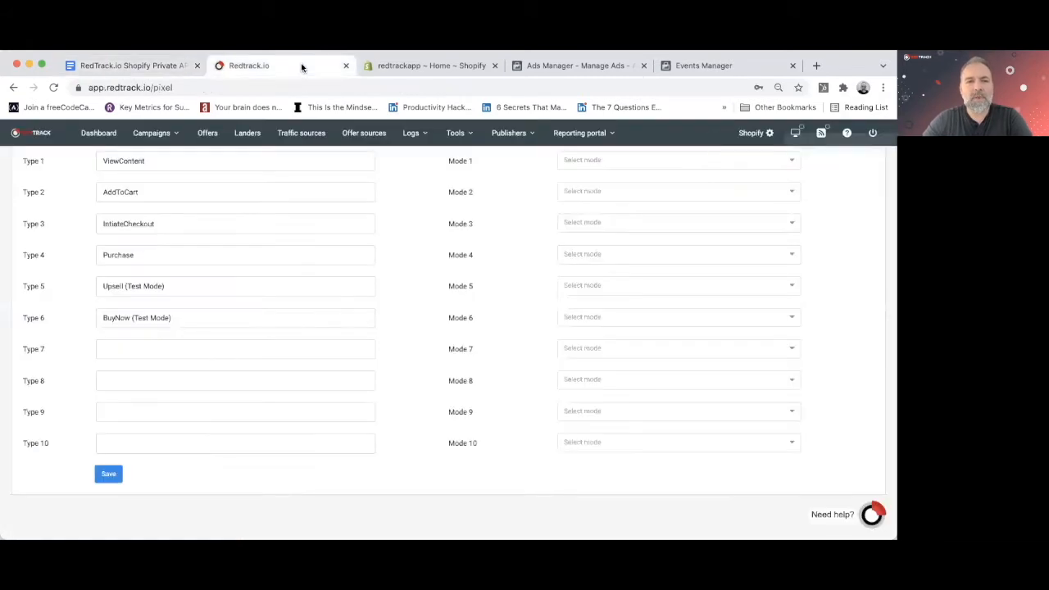
Create a traffic source from the Organic template, name it "Organic for Demo setup", and save it.
{"action": "left_click", "coordinate": [304, 136]}
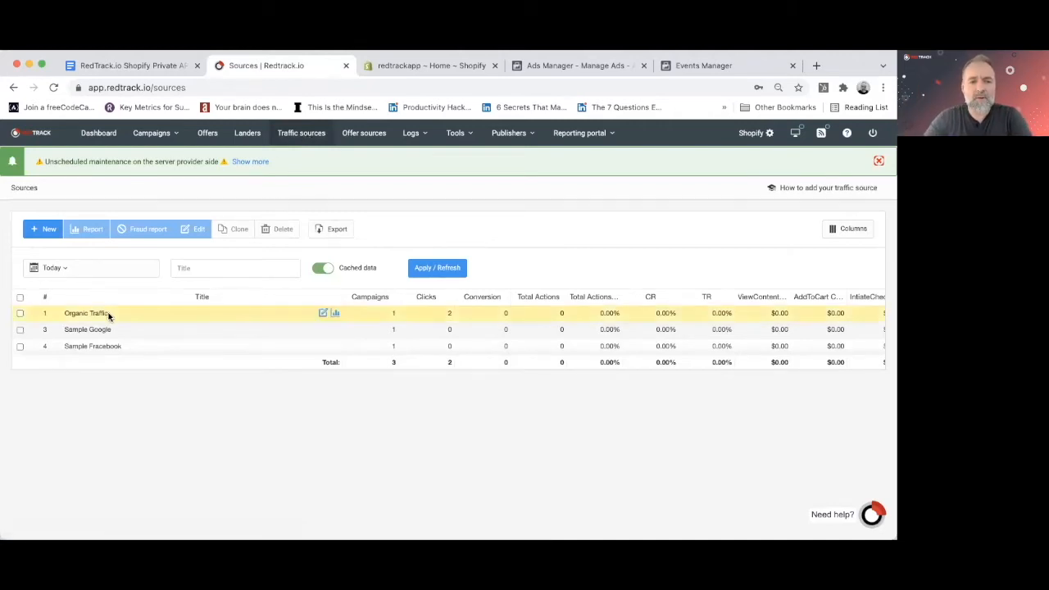
{"action": "left_click", "coordinate": [46, 229]}
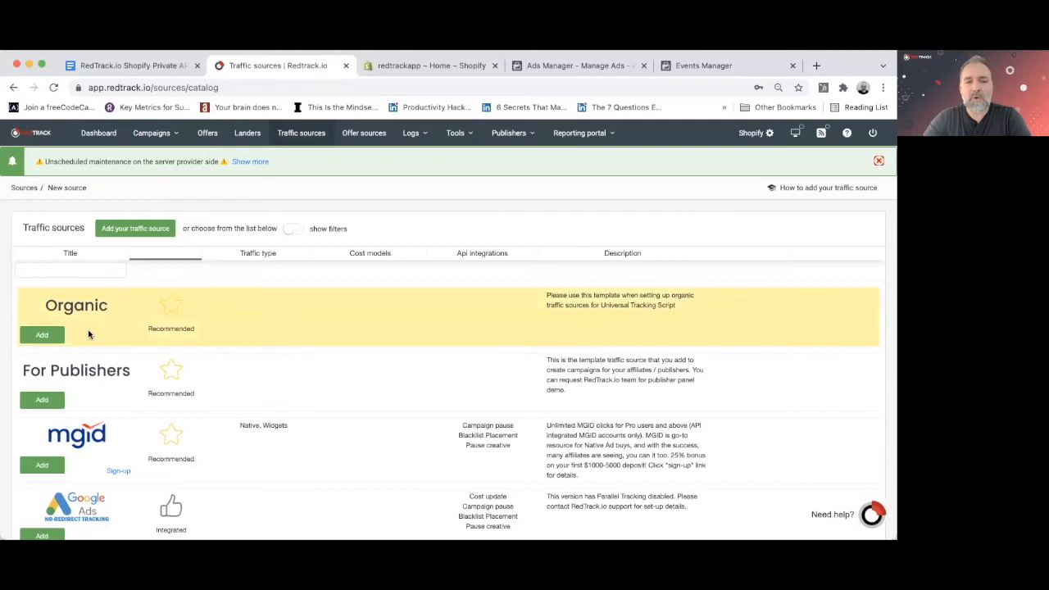
{"action": "left_click", "coordinate": [43, 336]}
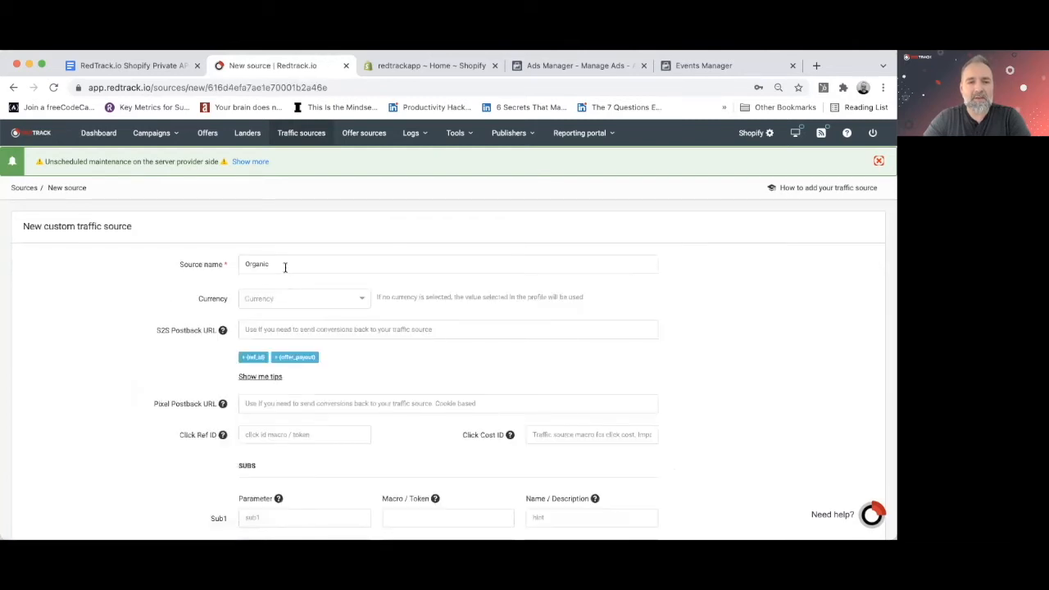
{"action": "type", "text": "for "}
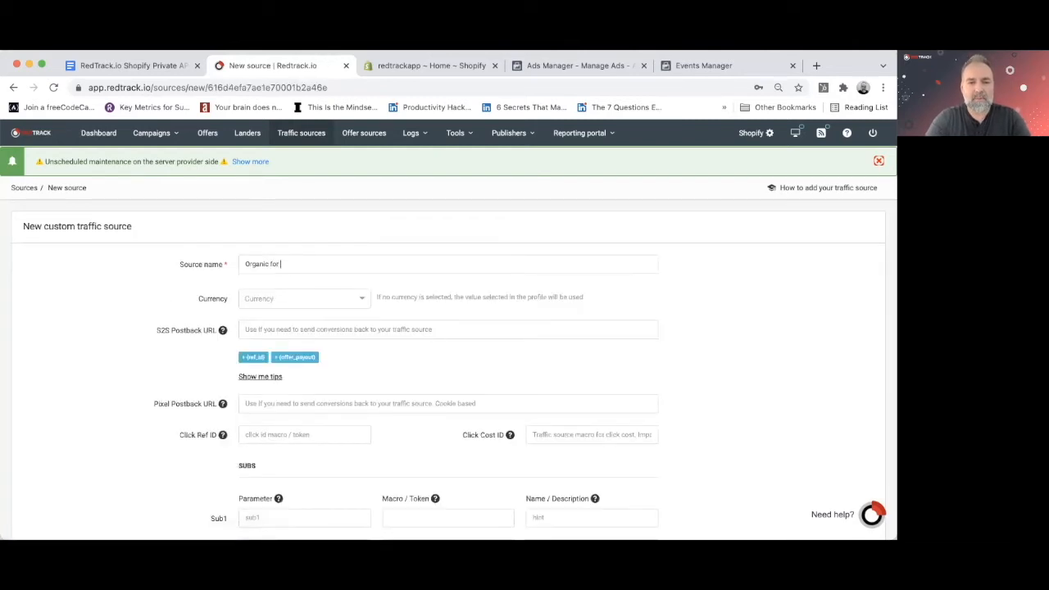
{"action": "type", "text": "Demo setup"}
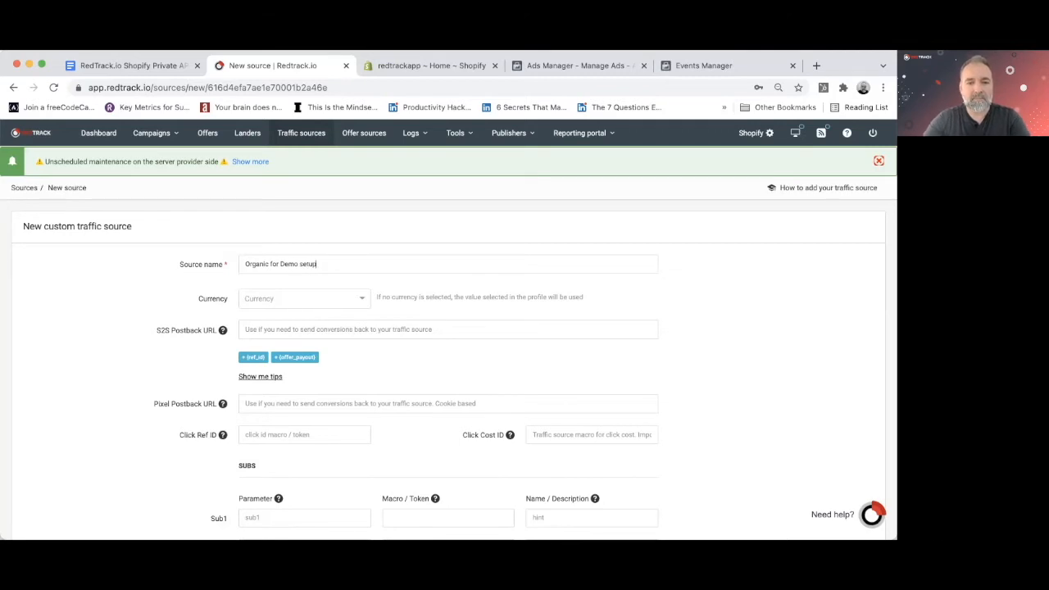
{"action": "scroll", "coordinate": [296, 354], "scroll_direction": "down", "scroll_amount": 10}
{"action": "left_click", "coordinate": [253, 472]}
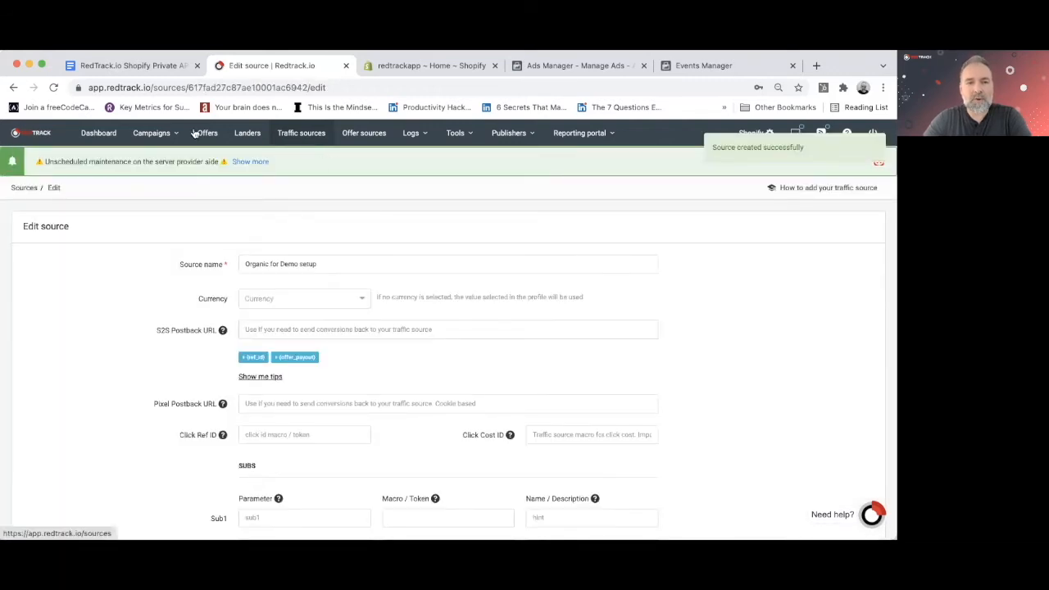
Start a new campaign named "Demo Campaign" with "Organic for Demo setup" as its traffic source.
{"action": "mouse_move", "coordinate": [152, 133]}
{"action": "left_click", "coordinate": [153, 160]}
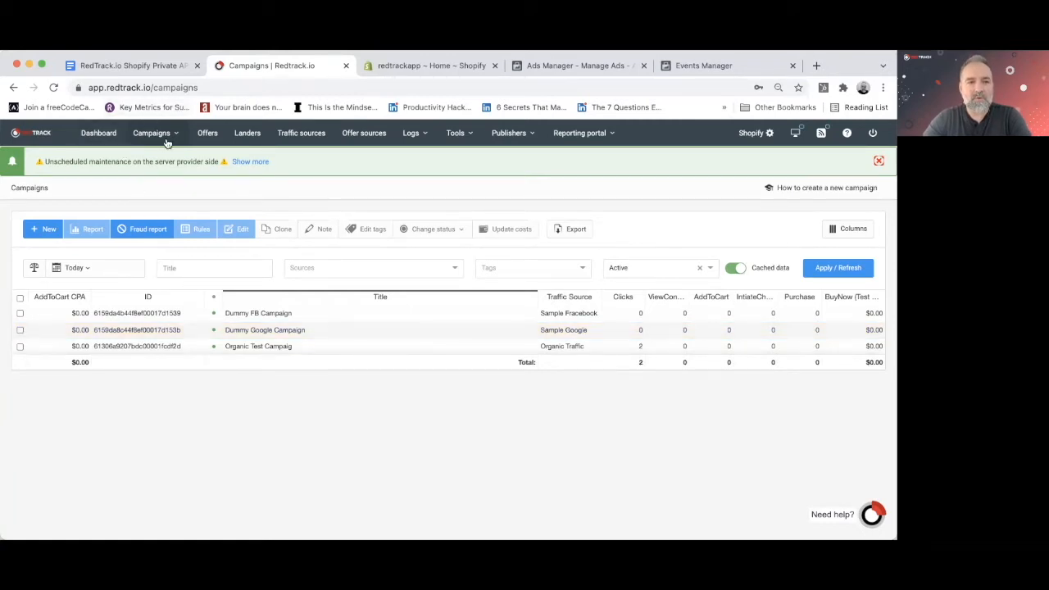
{"action": "left_click", "coordinate": [46, 229]}
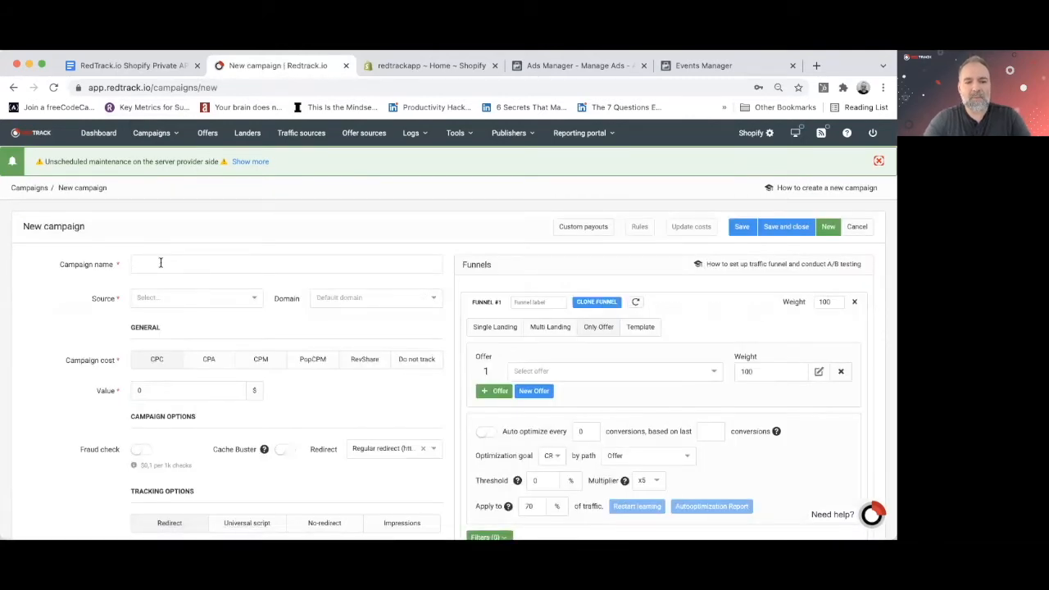
{"action": "type", "text": "Demo "}
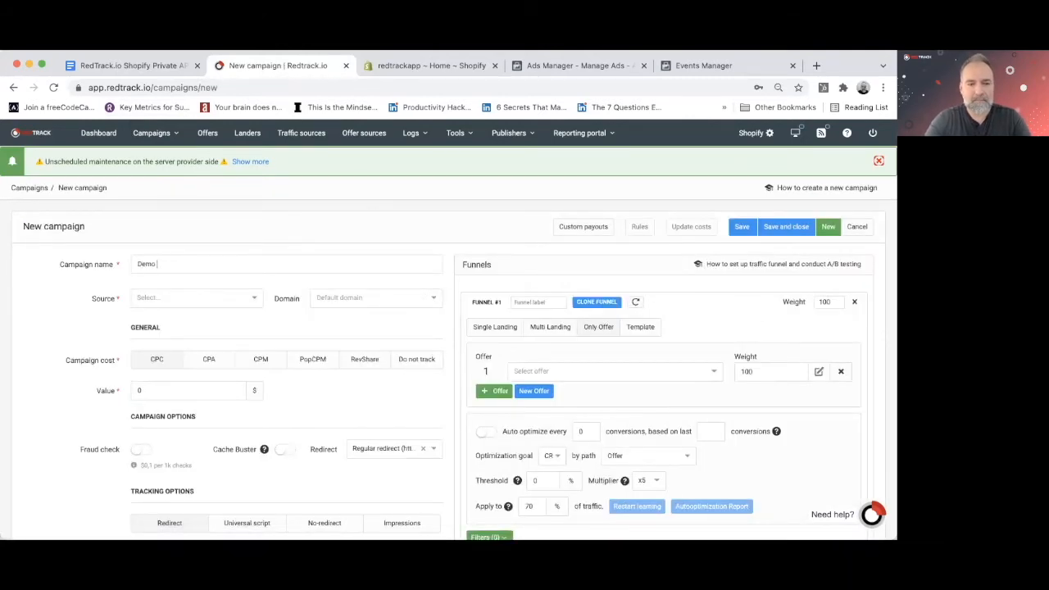
{"action": "type", "text": "Campaign"}
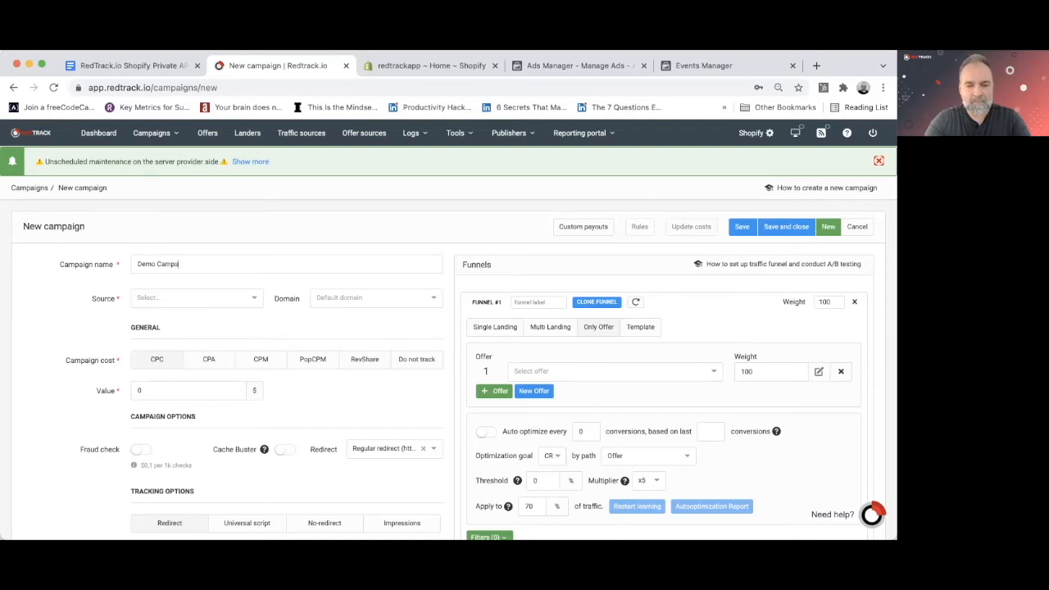
{"action": "left_click", "coordinate": [188, 298]}
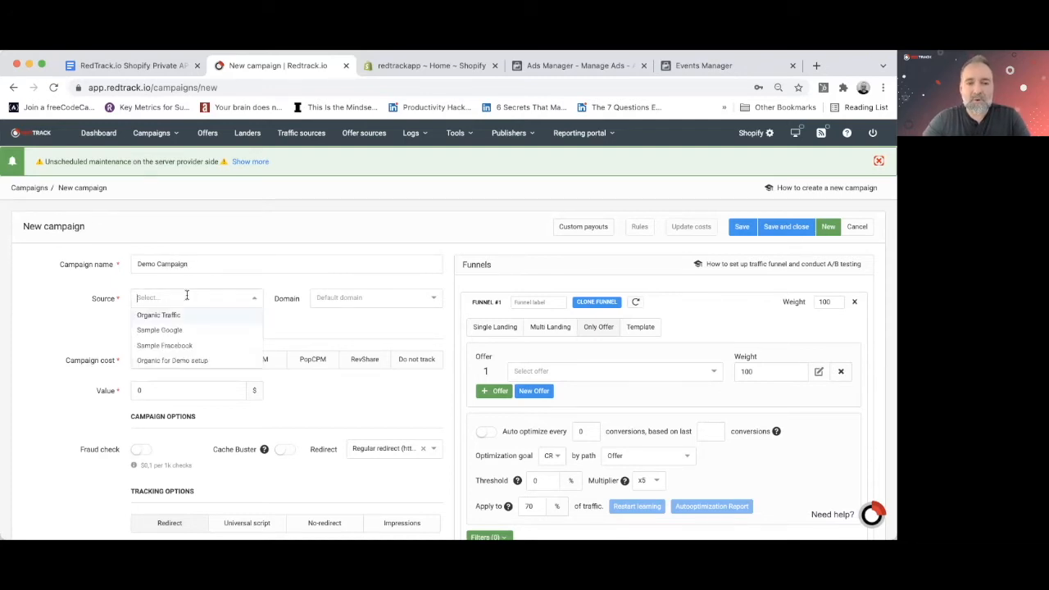
{"action": "left_click", "coordinate": [182, 362]}
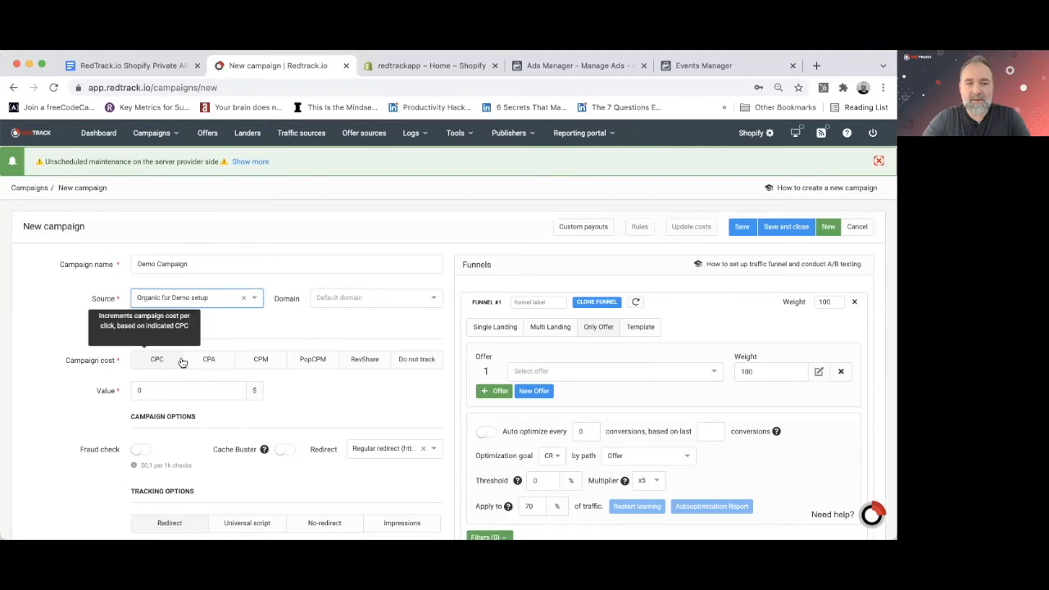
Assign the Demo Shopify Store offer to the campaign's first funnel and save the campaign.
{"action": "left_click", "coordinate": [542, 373]}
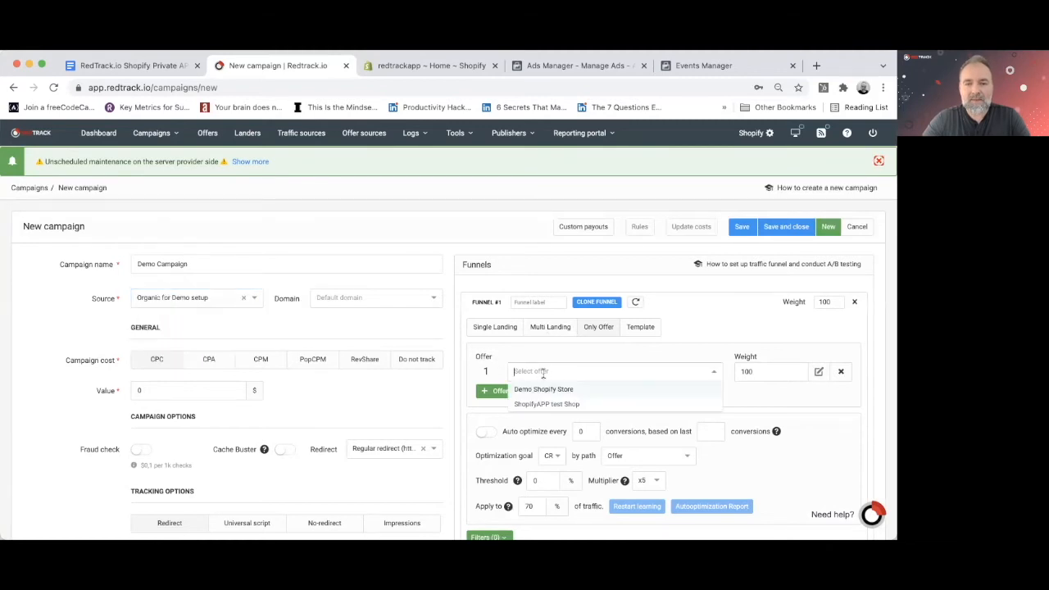
{"action": "left_click", "coordinate": [544, 390]}
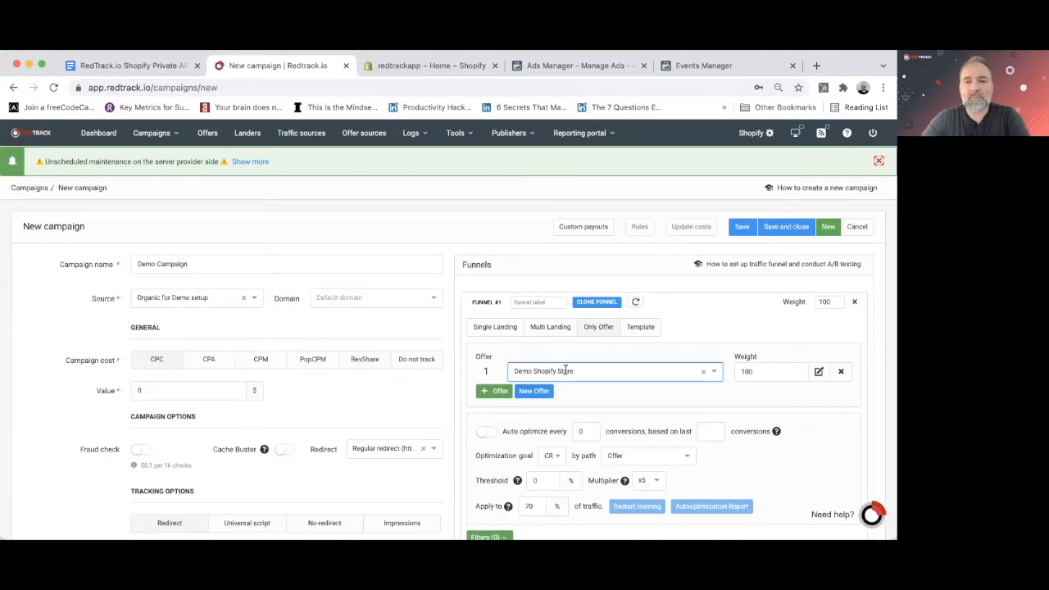
{"action": "scroll", "coordinate": [566, 370], "scroll_direction": "down", "scroll_amount": 1}
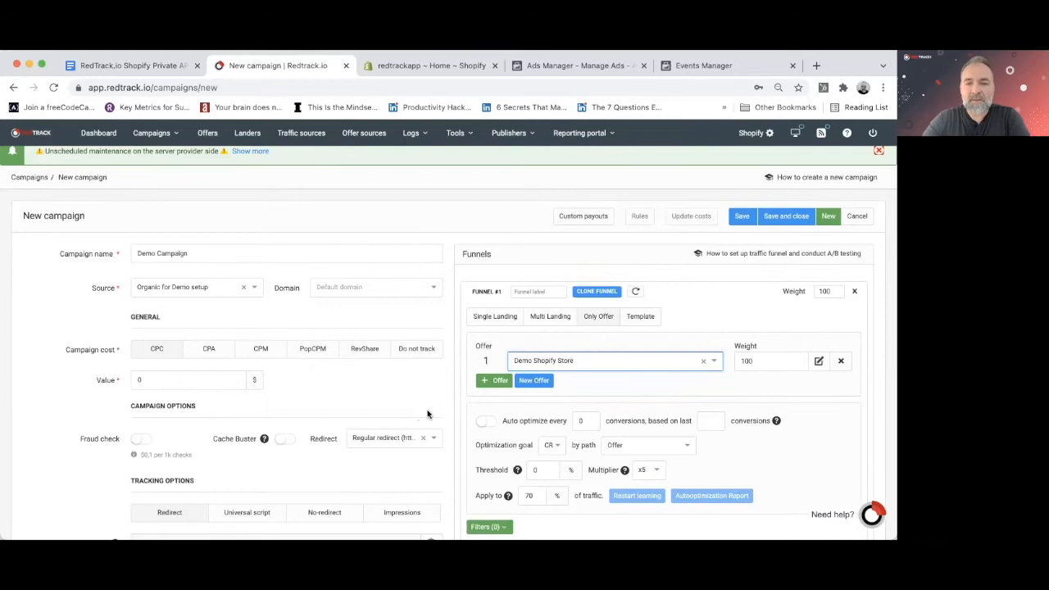
{"action": "left_click", "coordinate": [742, 217]}
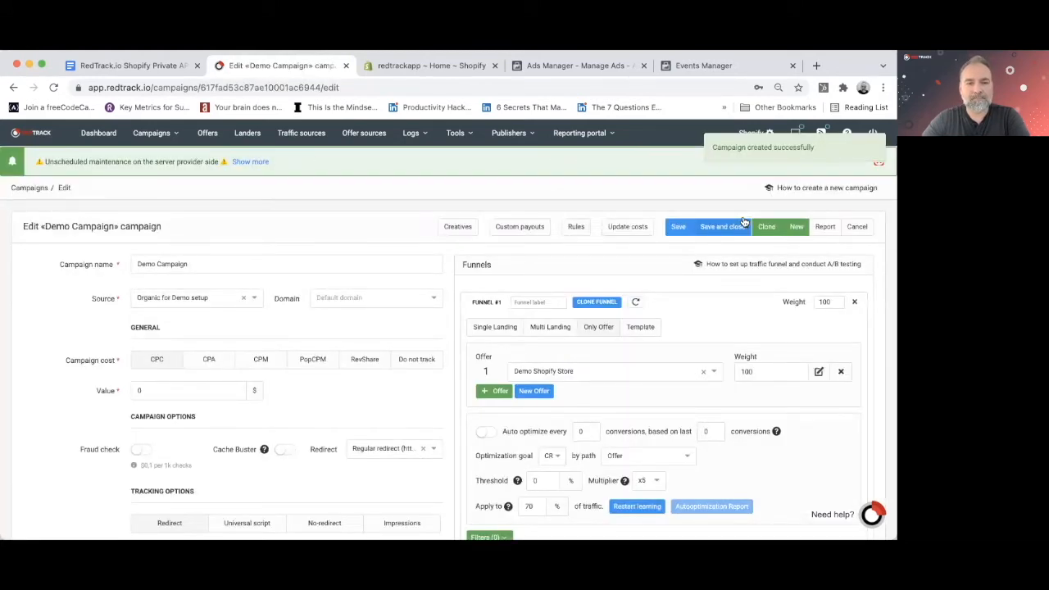
Open the RedTrack dashboard, and review sections 1.1 to 1.6 of the setup guide for the remaining preparation tasks.
{"action": "left_click", "coordinate": [97, 133]}
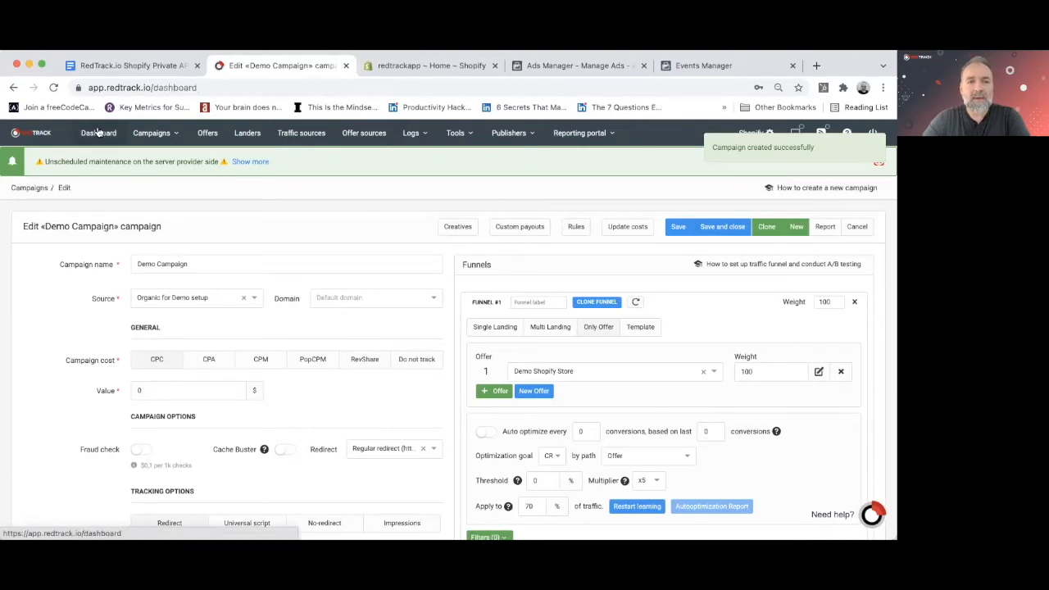
{"action": "left_click", "coordinate": [143, 65]}
{"action": "scroll", "coordinate": [327, 187], "scroll_direction": "up", "scroll_amount": 3}
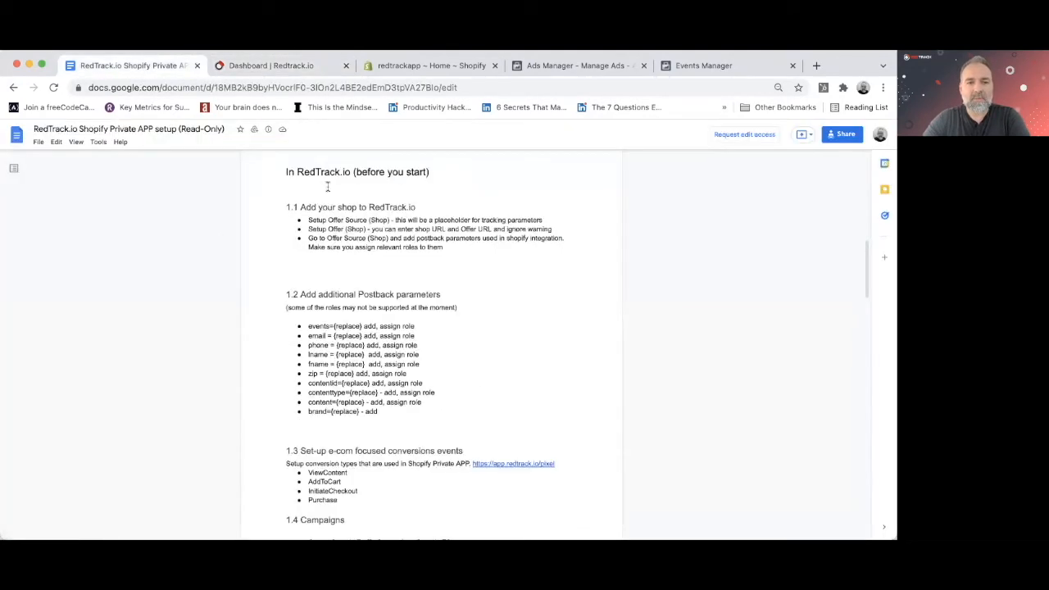
{"action": "scroll", "coordinate": [301, 235], "scroll_direction": "down", "scroll_amount": 2}
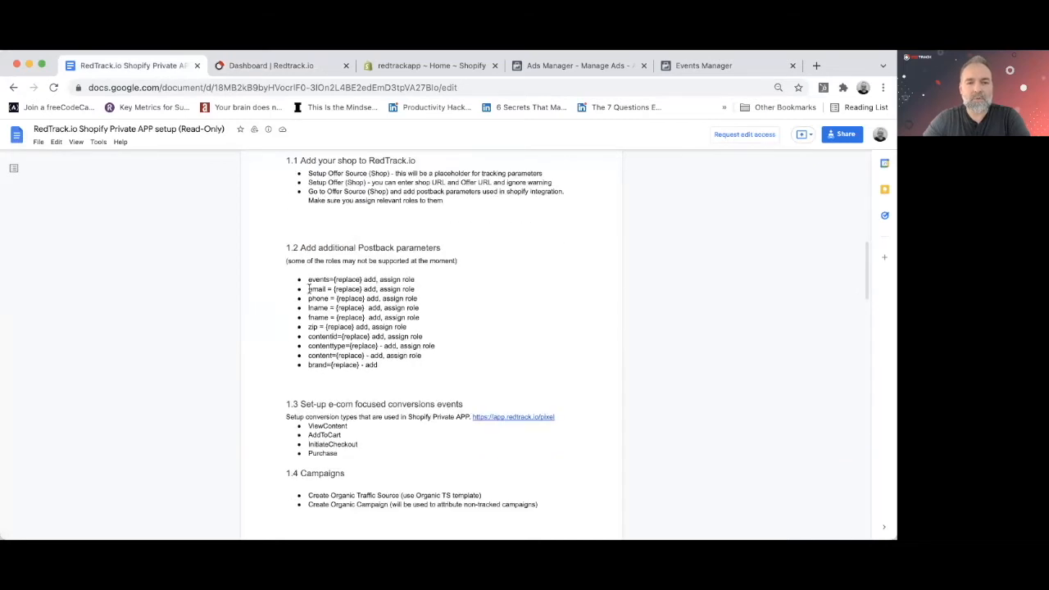
{"action": "scroll", "coordinate": [309, 310], "scroll_direction": "down", "scroll_amount": 3}
{"action": "scroll", "coordinate": [309, 308], "scroll_direction": "down", "scroll_amount": 2}
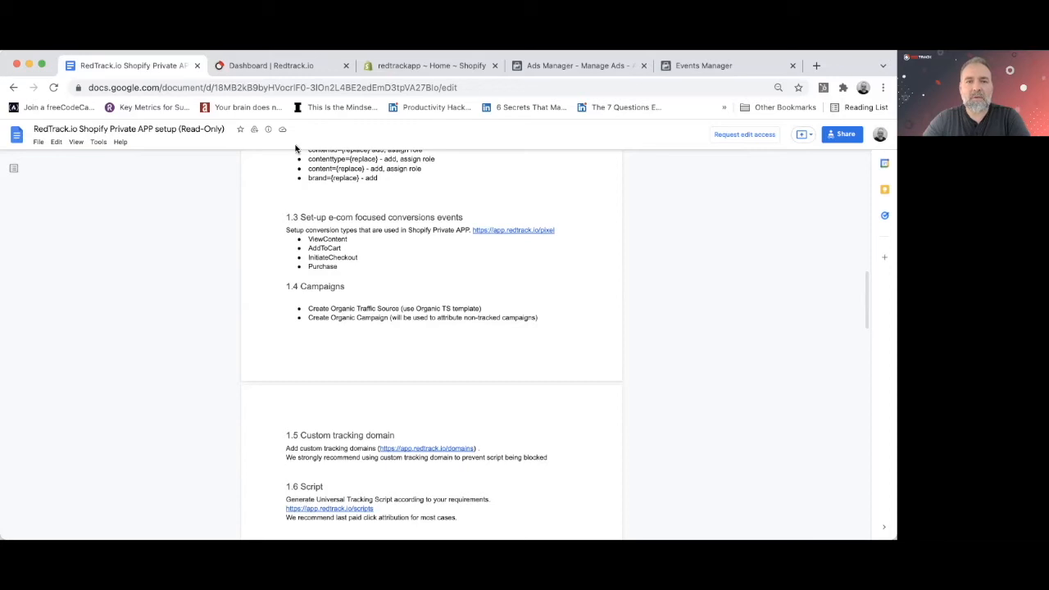
Open the existing custom tracking domain spf.trk.agency for editing in RedTrack.
{"action": "left_click", "coordinate": [299, 66]}
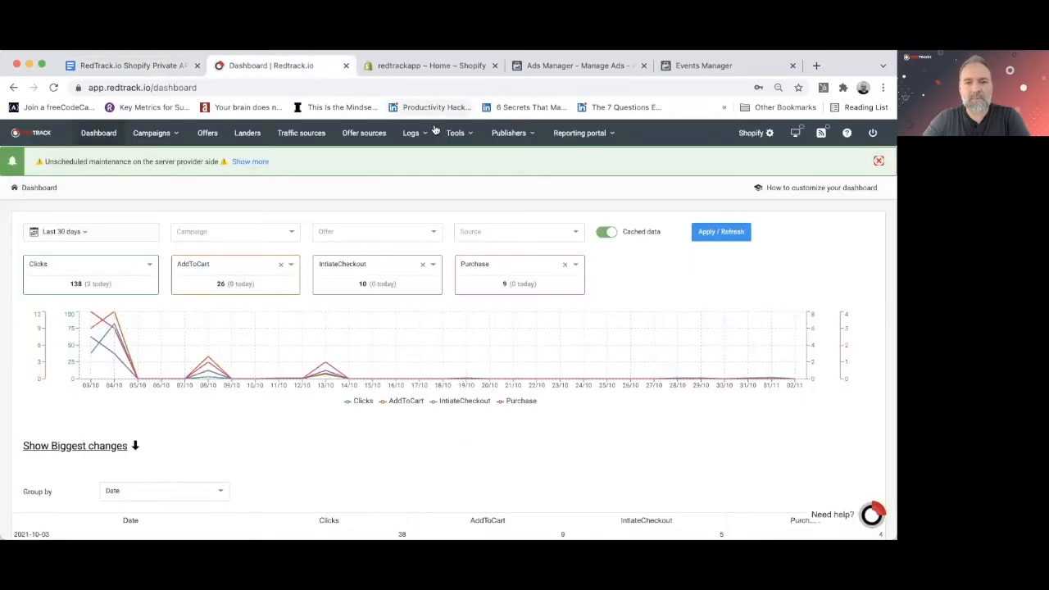
{"action": "left_click", "coordinate": [463, 134]}
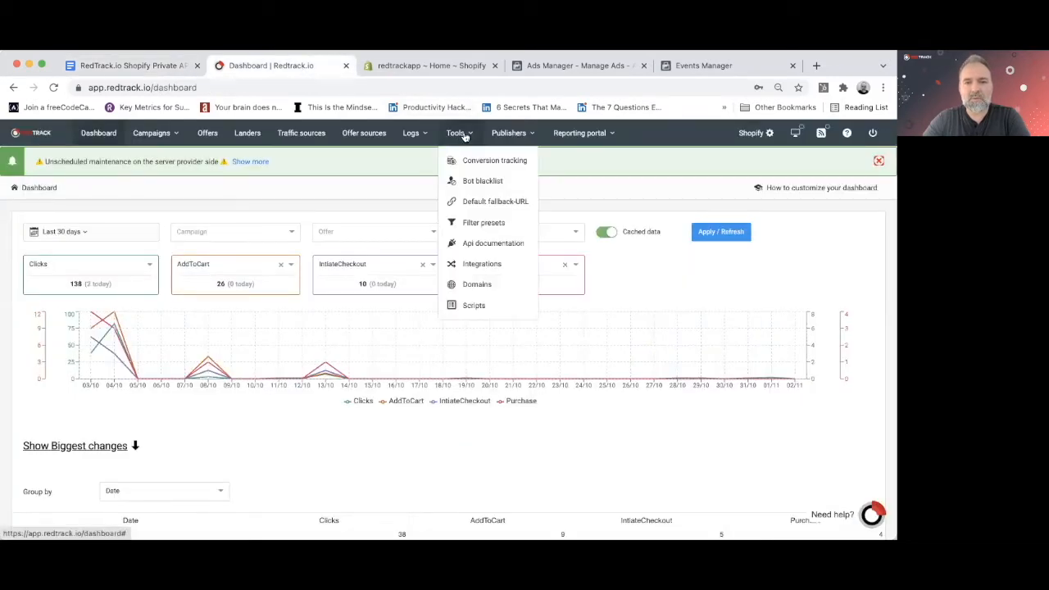
{"action": "left_click", "coordinate": [478, 284]}
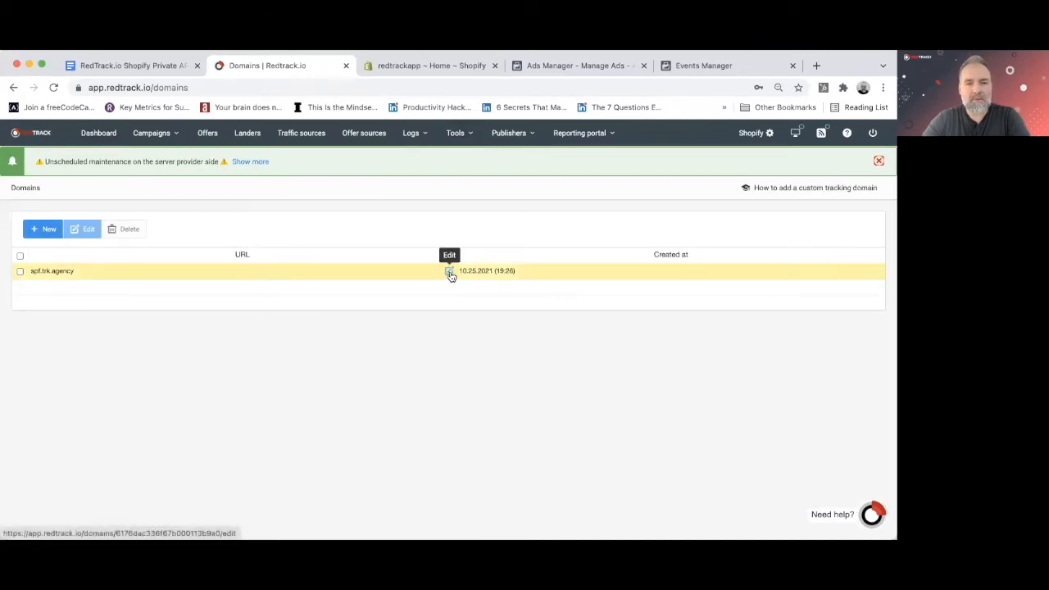
{"action": "left_click", "coordinate": [448, 271]}
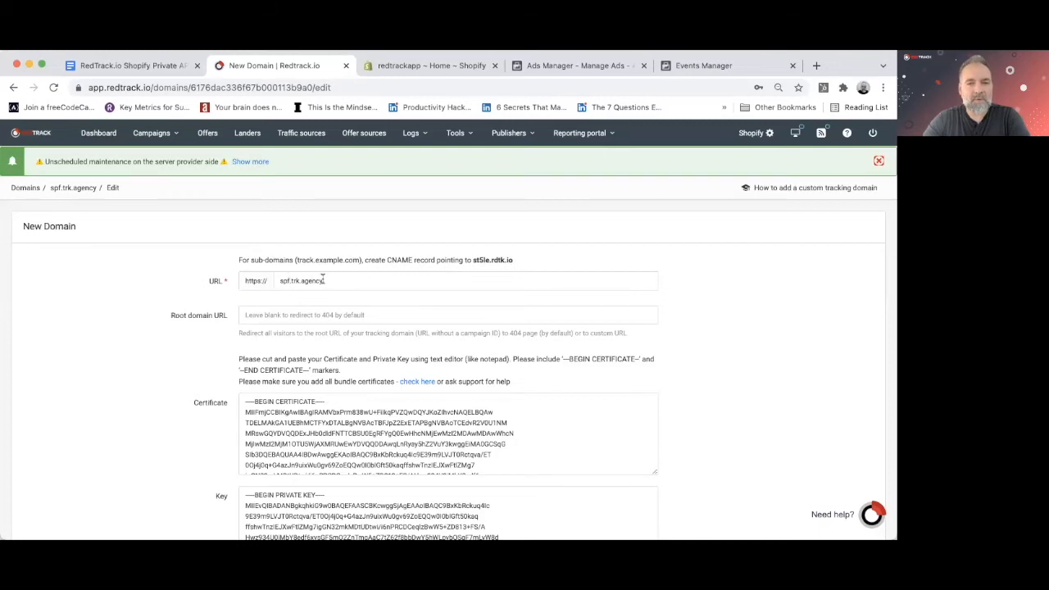
Review the domain's CNAME target, certificate and private key fields, and save the domain with its settings left as they are.
{"action": "scroll", "coordinate": [324, 336], "scroll_direction": "down", "scroll_amount": 1}
{"action": "scroll", "coordinate": [280, 369], "scroll_direction": "down", "scroll_amount": 5}
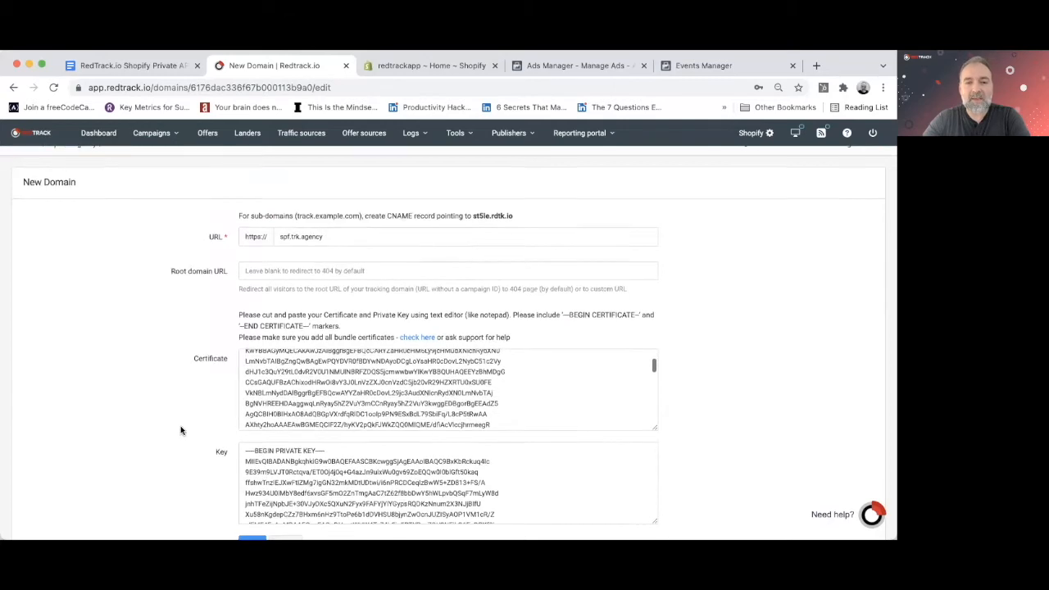
{"action": "scroll", "coordinate": [181, 426], "scroll_direction": "down", "scroll_amount": 1}
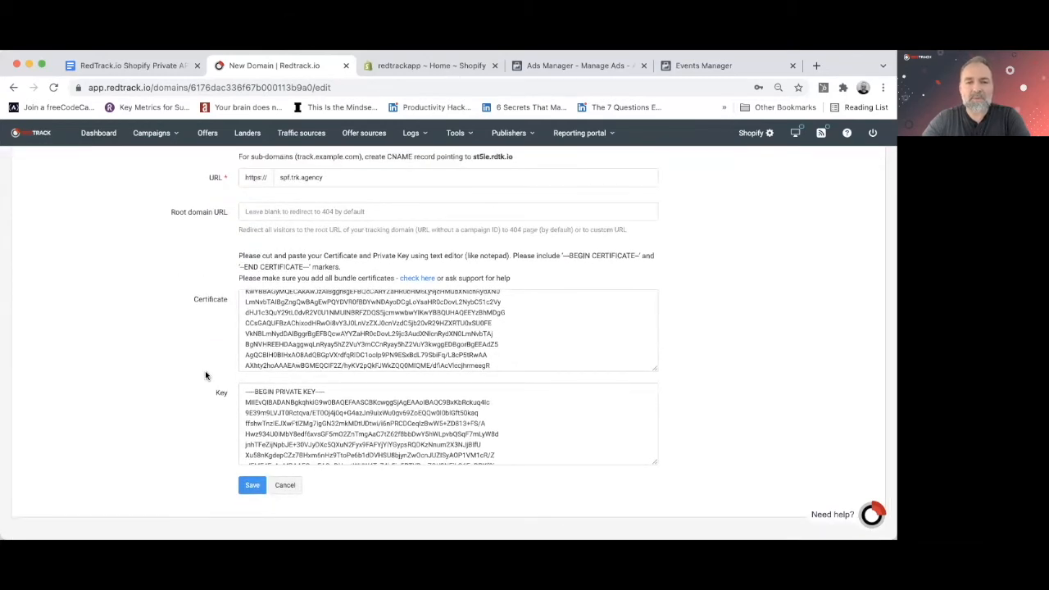
{"action": "scroll", "coordinate": [206, 376], "scroll_direction": "up", "scroll_amount": 1}
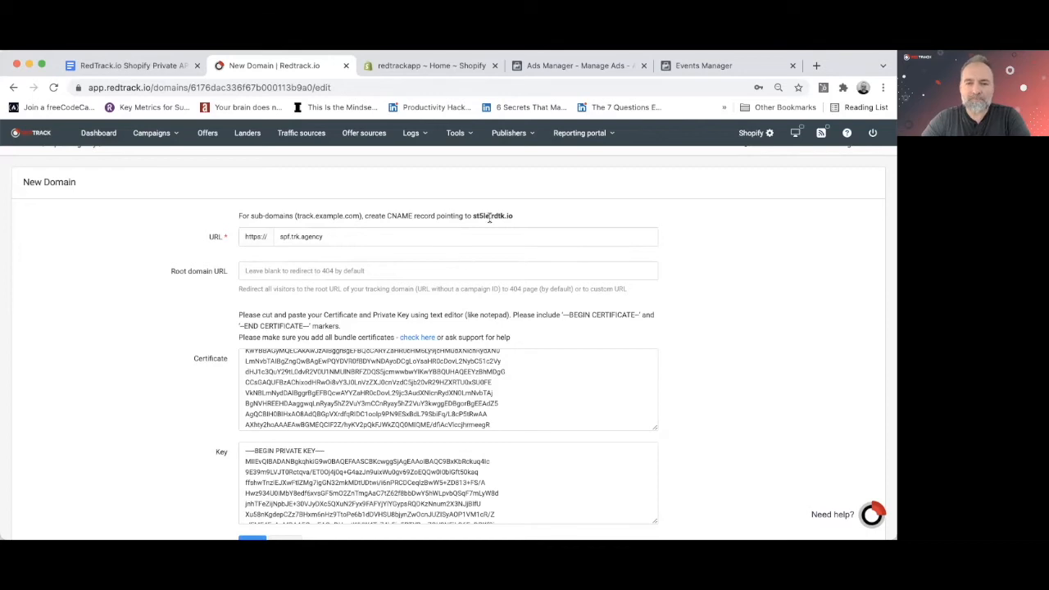
{"action": "scroll", "coordinate": [489, 217], "scroll_direction": "down", "scroll_amount": 2}
{"action": "scroll", "coordinate": [433, 188], "scroll_direction": "up", "scroll_amount": 3}
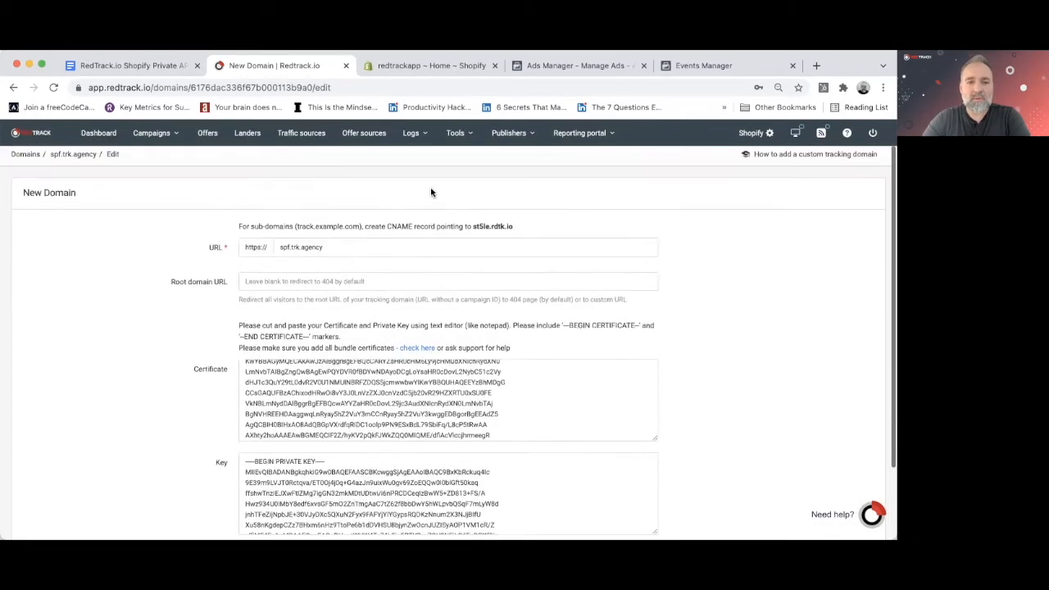
{"action": "scroll", "coordinate": [364, 418], "scroll_direction": "down", "scroll_amount": 5}
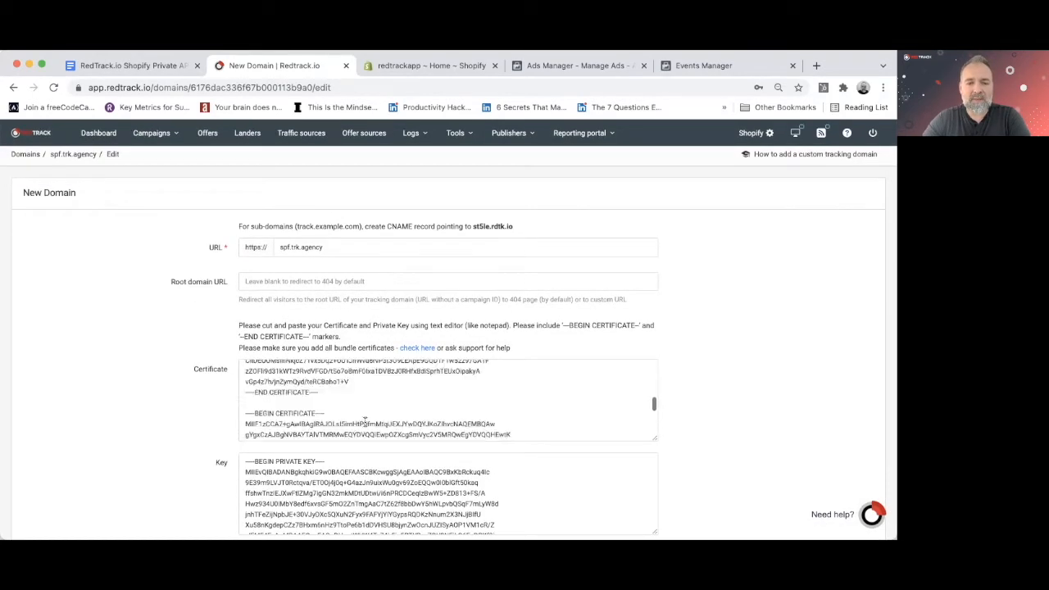
{"action": "scroll", "coordinate": [779, 408], "scroll_direction": "down", "scroll_amount": 2}
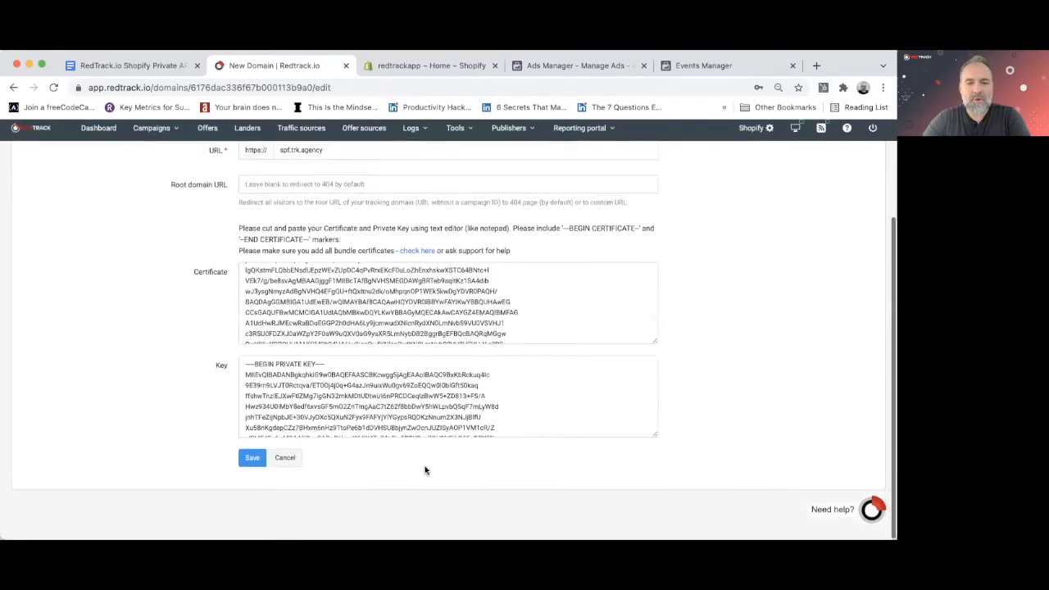
{"action": "left_click", "coordinate": [255, 464]}
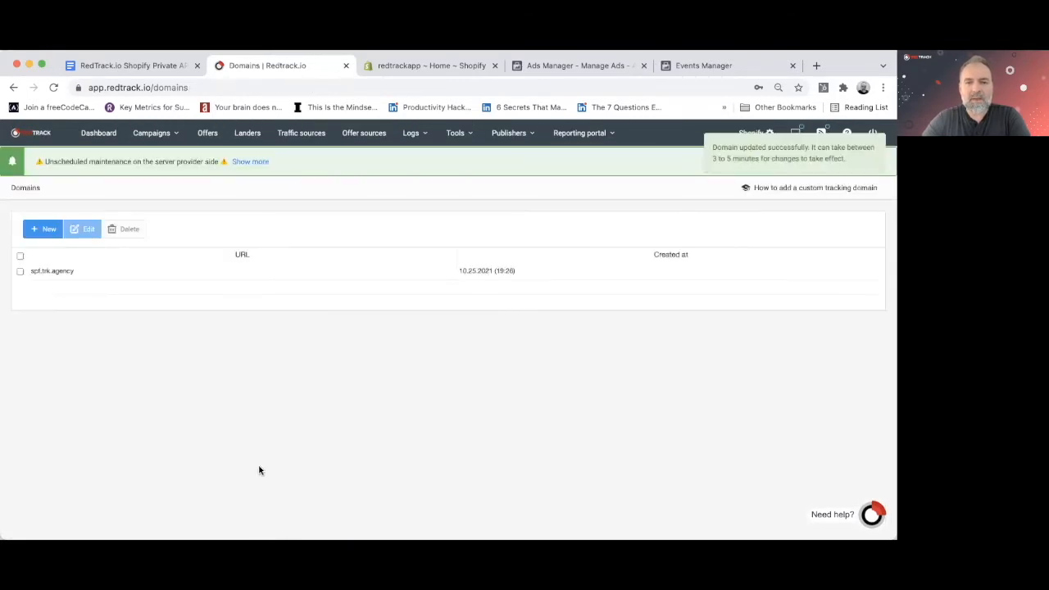
Check the Script section of the setup guide, and start a new universal tracking script in RedTrack.
{"action": "left_click", "coordinate": [127, 66]}
{"action": "scroll", "coordinate": [345, 351], "scroll_direction": "down", "scroll_amount": 3}
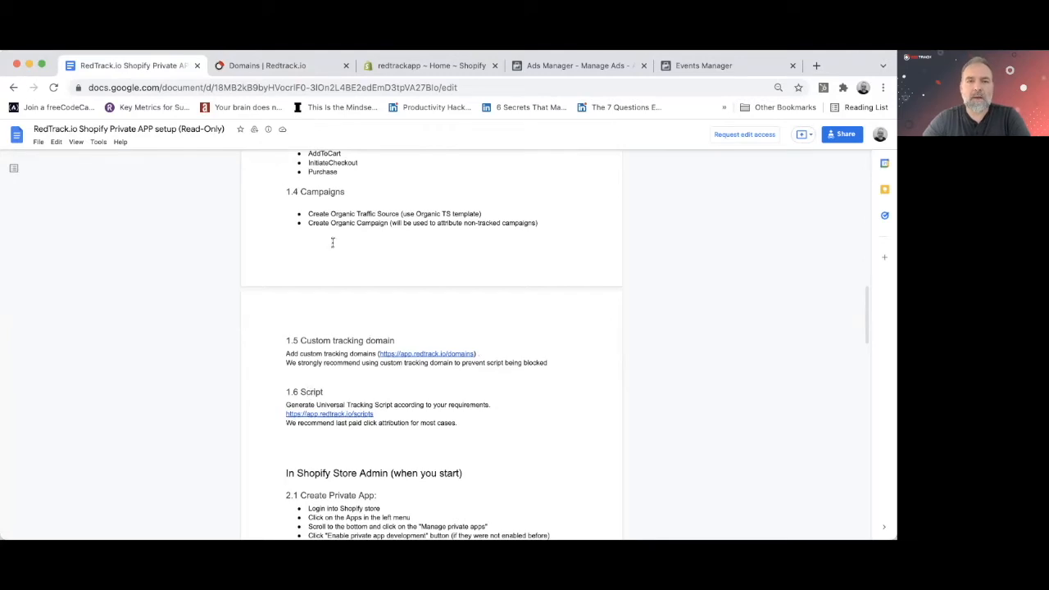
{"action": "left_click", "coordinate": [300, 65]}
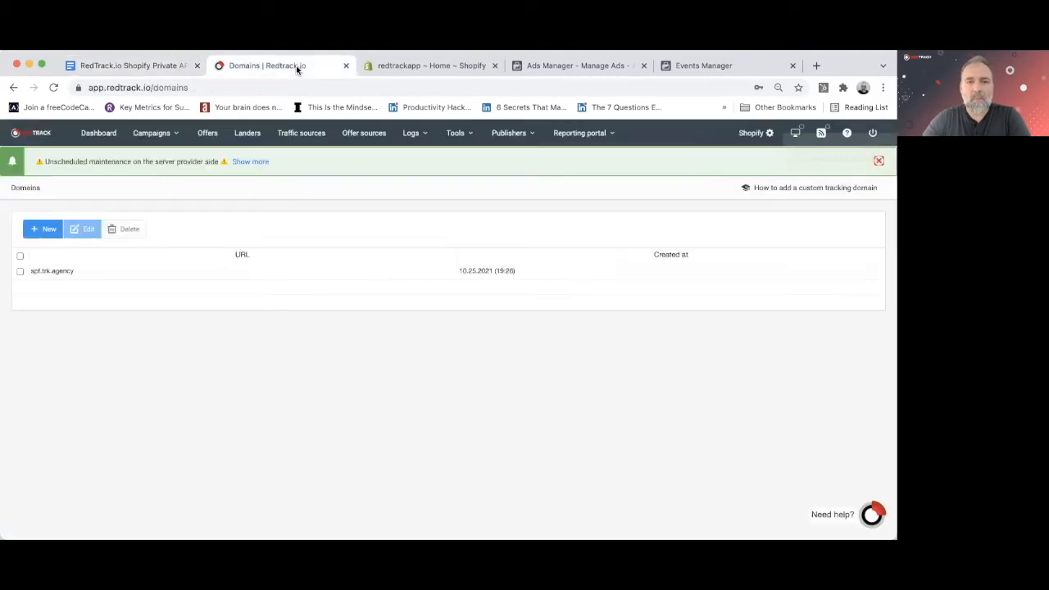
{"action": "left_click", "coordinate": [468, 133]}
{"action": "left_click", "coordinate": [474, 304]}
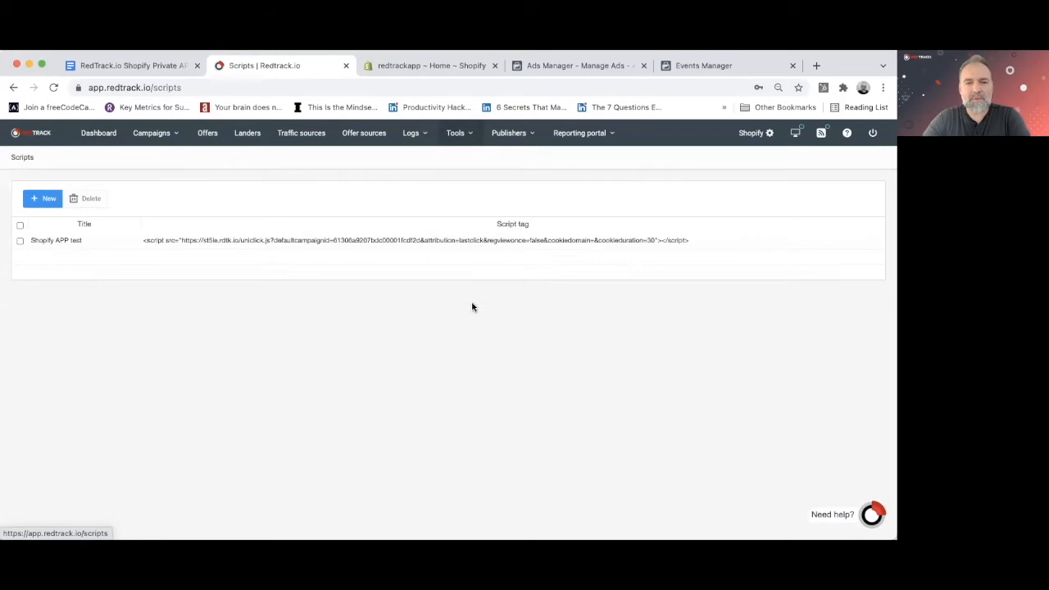
{"action": "left_click", "coordinate": [42, 202]}
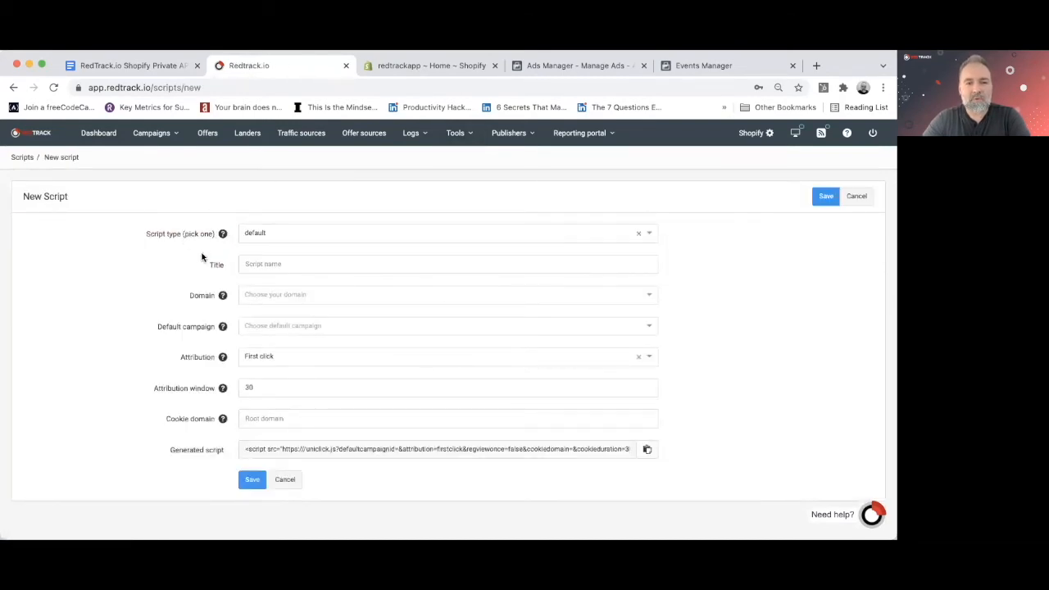
Title the script Demo Setup, and choose the domain spf.trk.agency and Demo Campaign as the default campaign.
{"action": "left_click", "coordinate": [251, 263]}
{"action": "type", "text": "Demo Setup"}
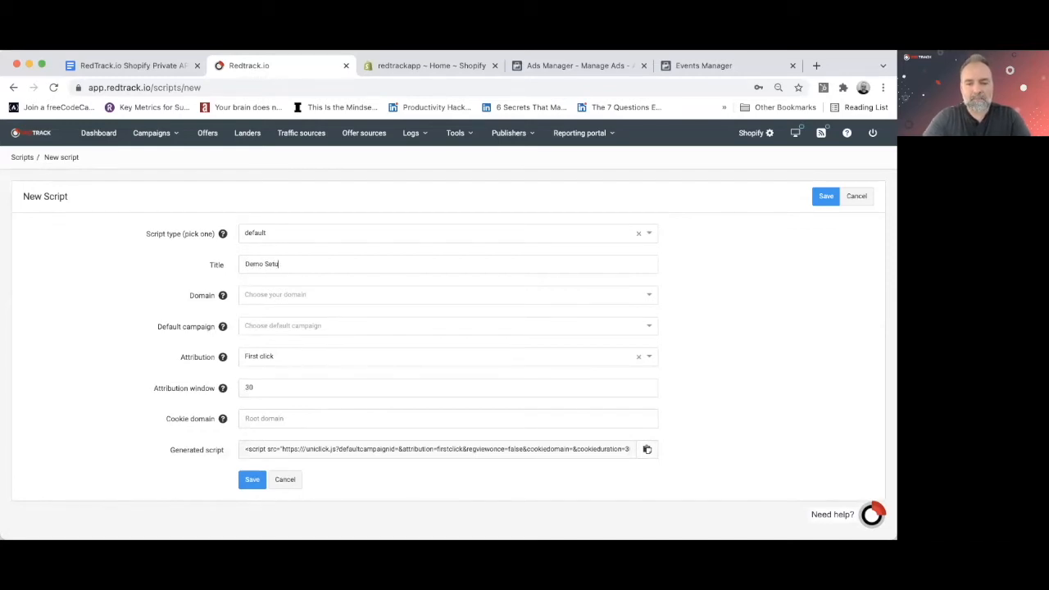
{"action": "left_click", "coordinate": [270, 295]}
{"action": "left_click", "coordinate": [274, 327]}
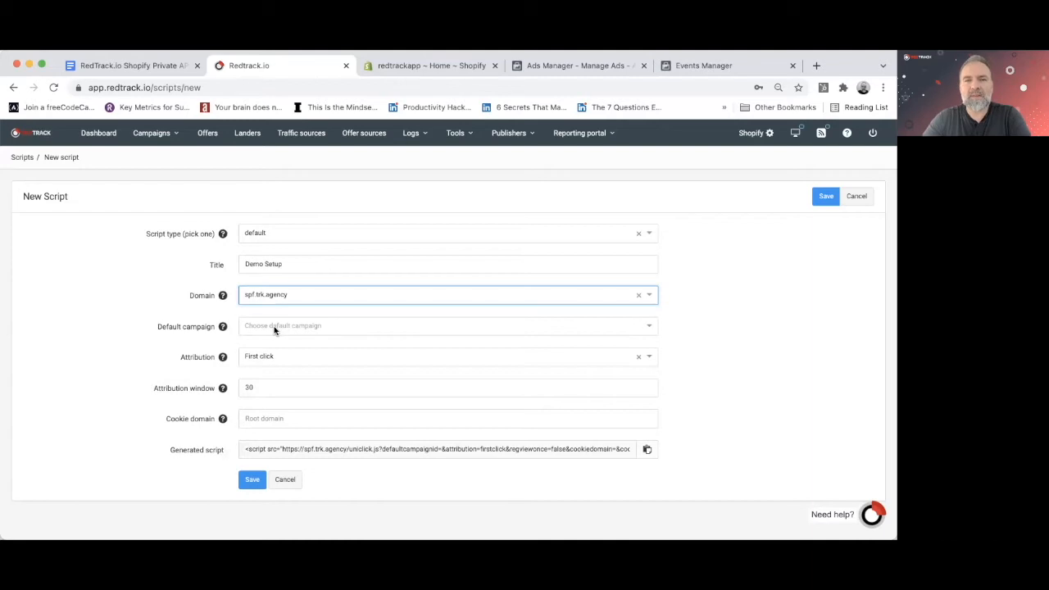
{"action": "left_click", "coordinate": [274, 327]}
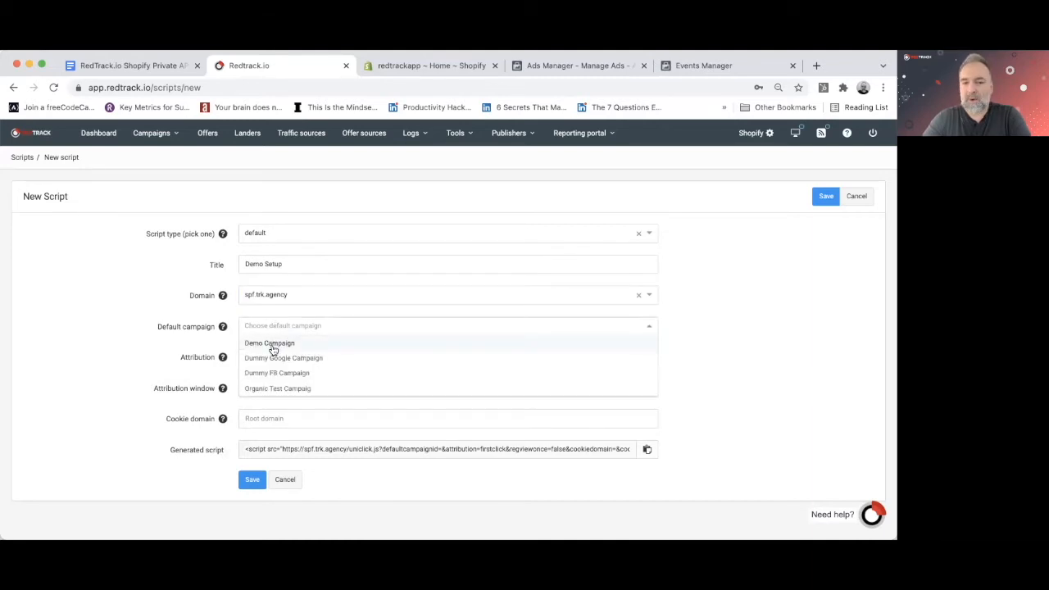
{"action": "left_click", "coordinate": [273, 349]}
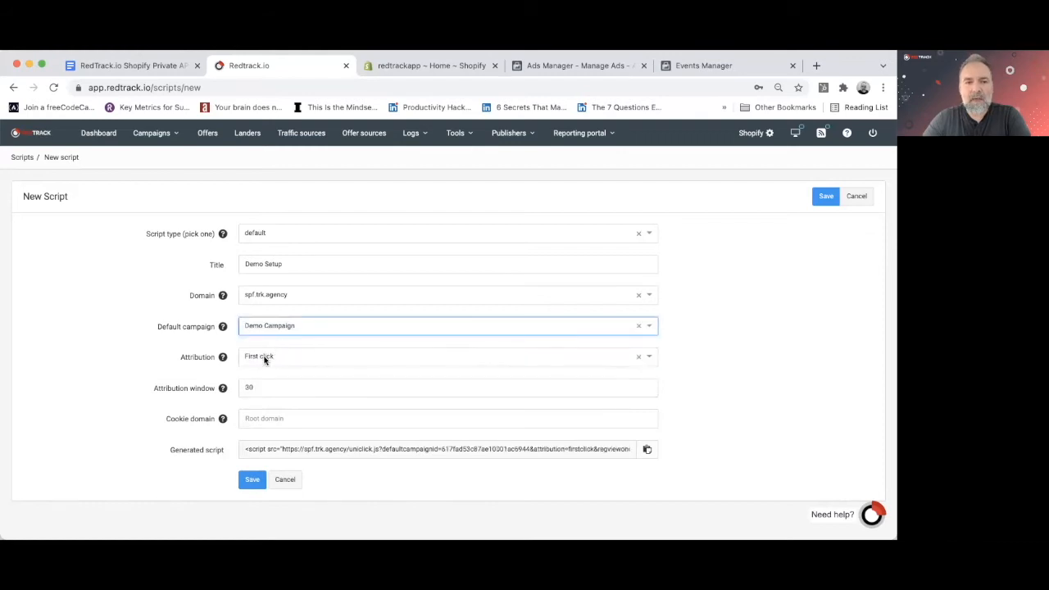
Set the script's attribution to Last paid click and save the script.
{"action": "left_click", "coordinate": [264, 363]}
{"action": "left_click", "coordinate": [274, 402]}
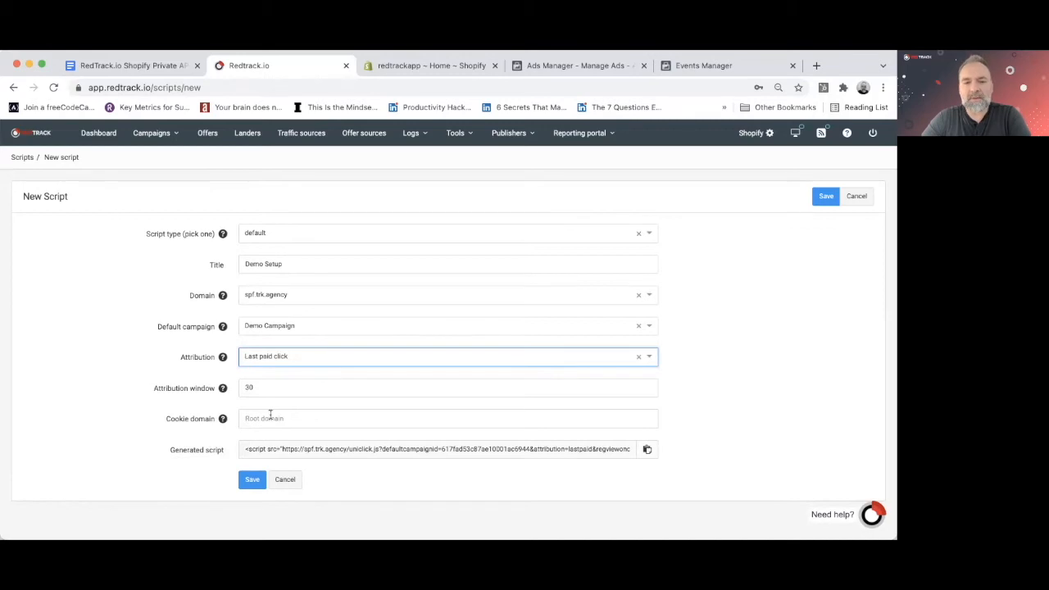
{"action": "left_click", "coordinate": [252, 481]}
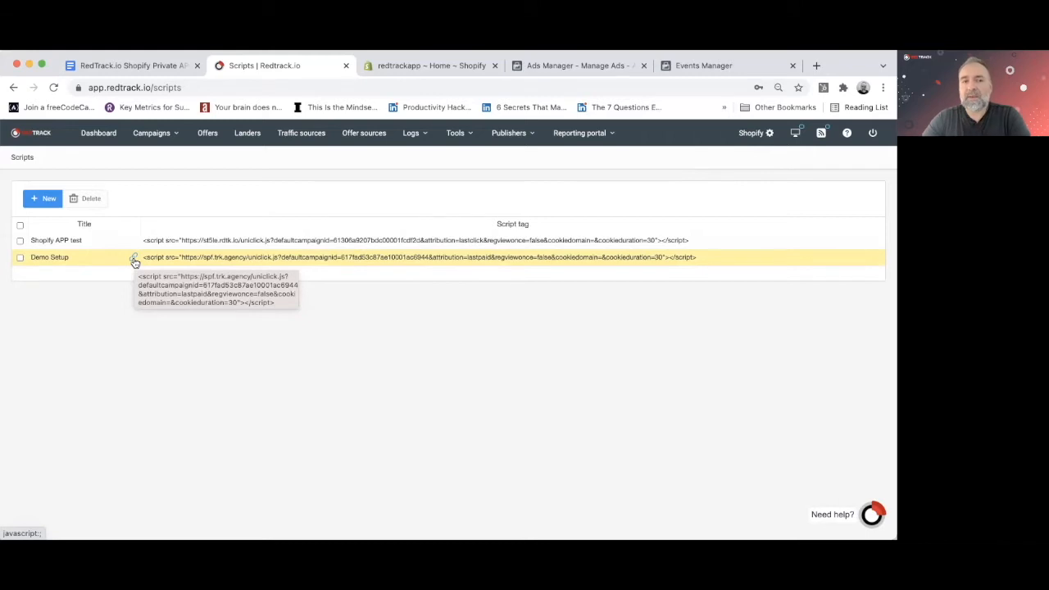
Review section 2.1 of the setup guide on creating a private app, and open private app management in the Shopify store admin.
{"action": "left_click", "coordinate": [131, 65]}
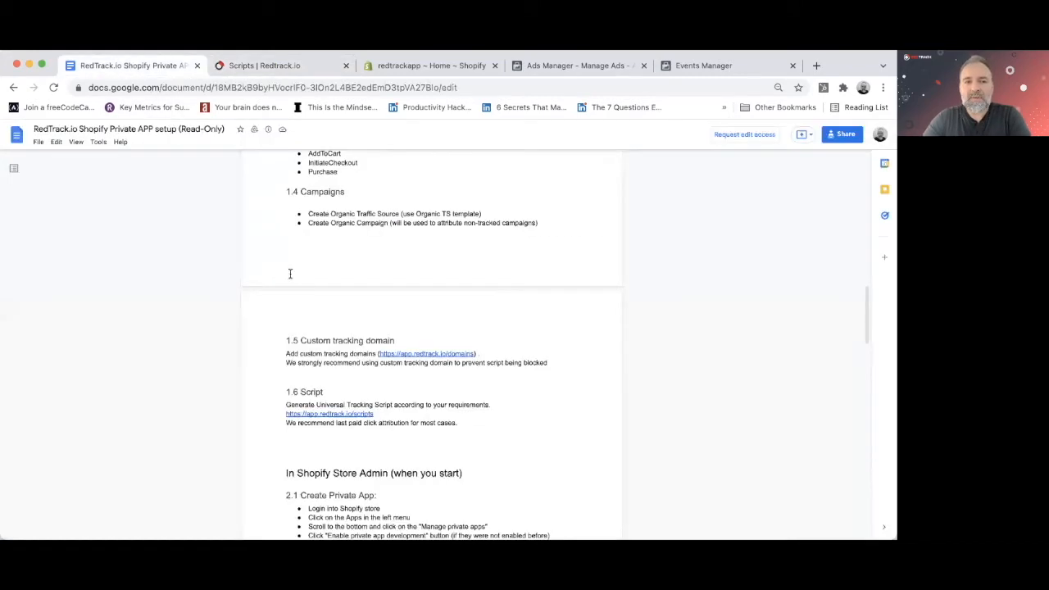
{"action": "scroll", "coordinate": [292, 274], "scroll_direction": "up", "scroll_amount": 15}
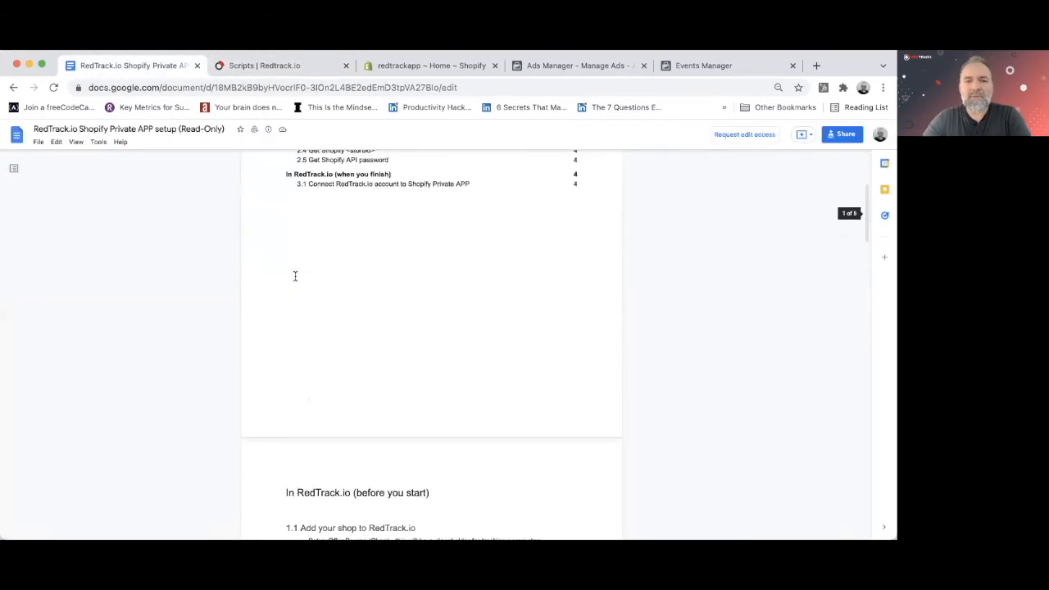
{"action": "scroll", "coordinate": [295, 276], "scroll_direction": "up", "scroll_amount": 5}
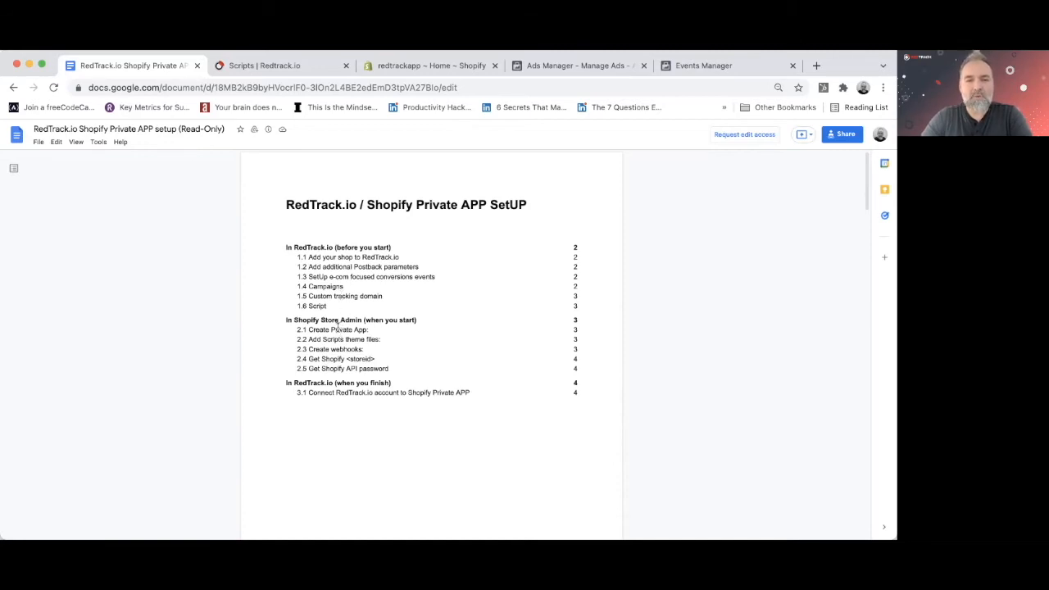
{"action": "scroll", "coordinate": [337, 328], "scroll_direction": "down", "scroll_amount": 15}
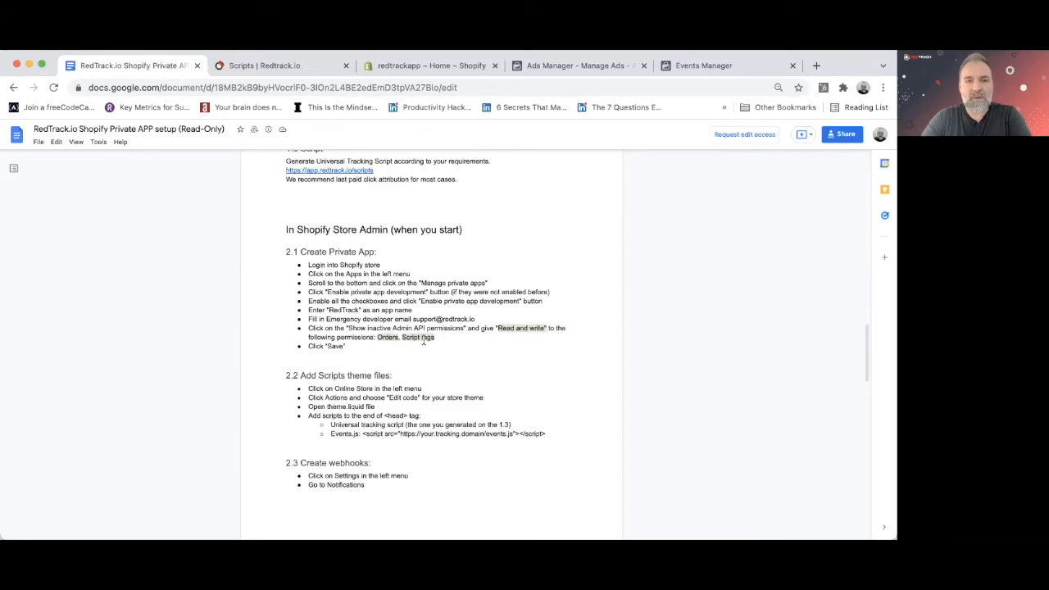
{"action": "left_click", "coordinate": [424, 65]}
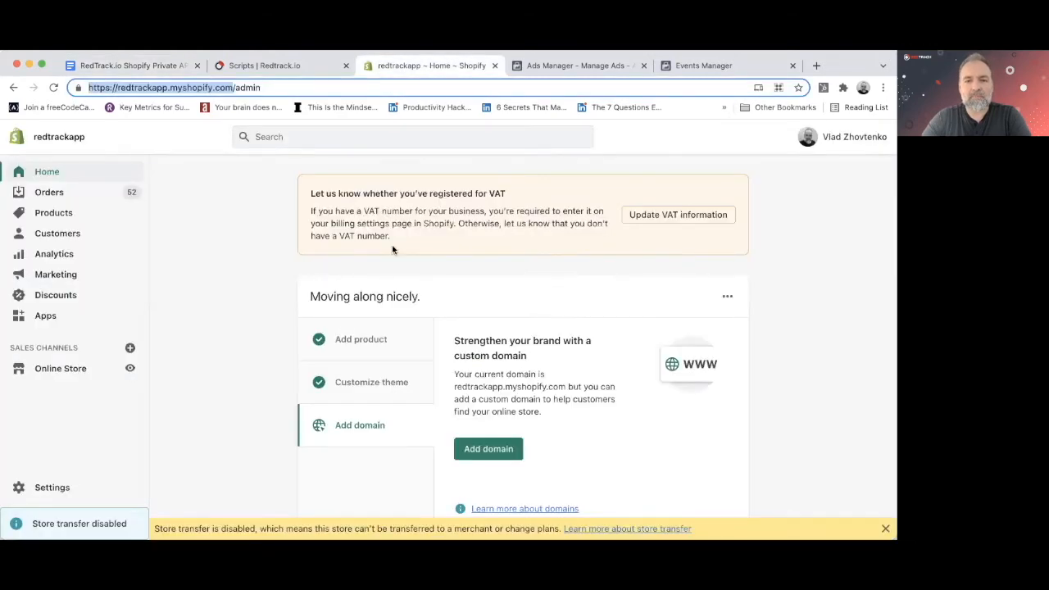
{"action": "left_click", "coordinate": [41, 318]}
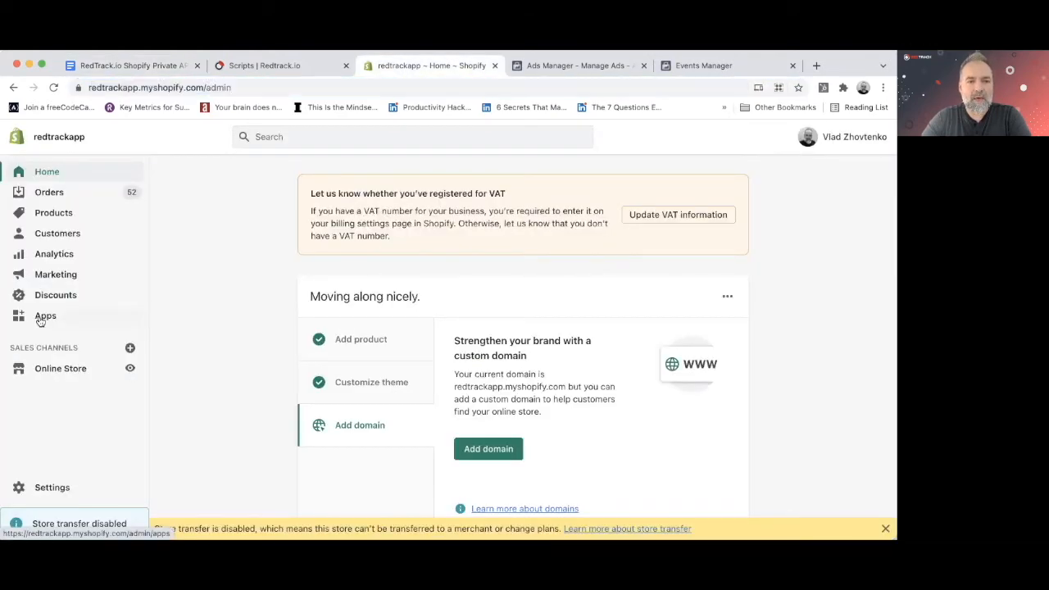
{"action": "scroll", "coordinate": [536, 337], "scroll_direction": "down", "scroll_amount": 3}
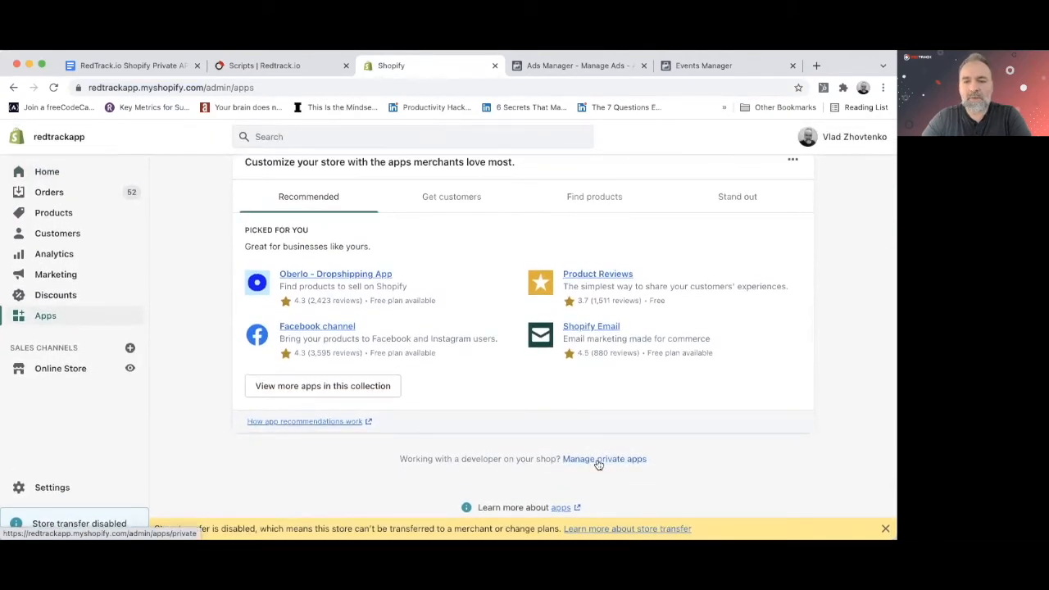
{"action": "left_click", "coordinate": [599, 461]}
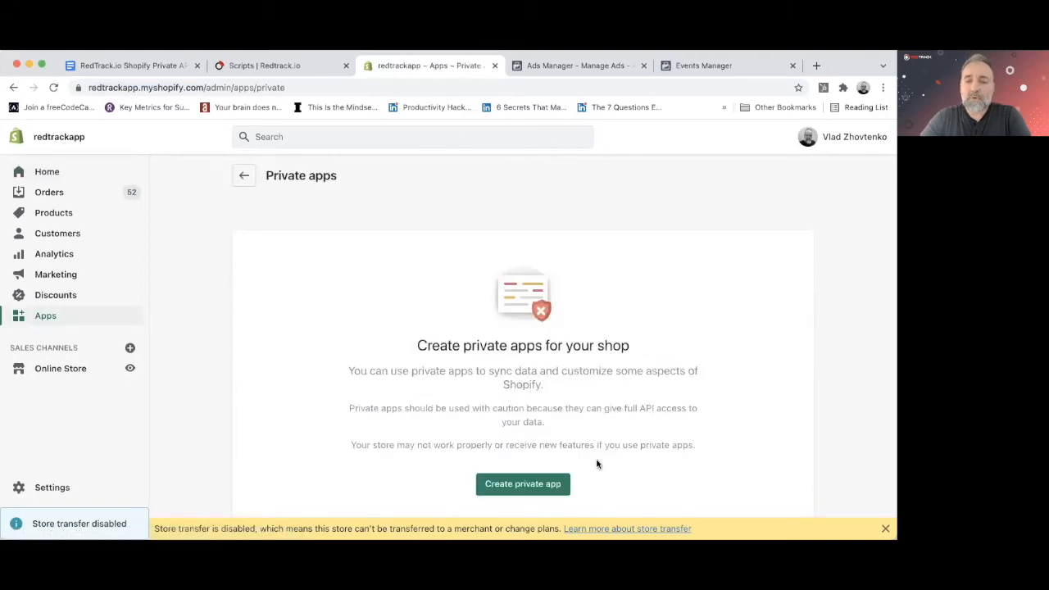
Start a new private app named RedTrack.io and fill in RedTrack's support address as the emergency developer email.
{"action": "scroll", "coordinate": [597, 464], "scroll_direction": "down", "scroll_amount": 2}
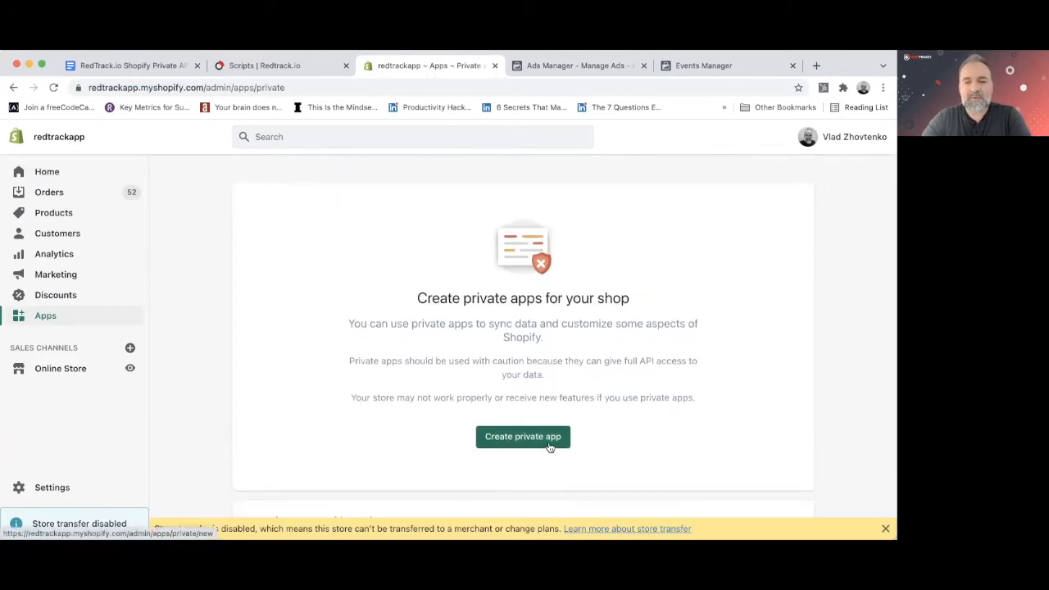
{"action": "scroll", "coordinate": [550, 447], "scroll_direction": "down", "scroll_amount": 3}
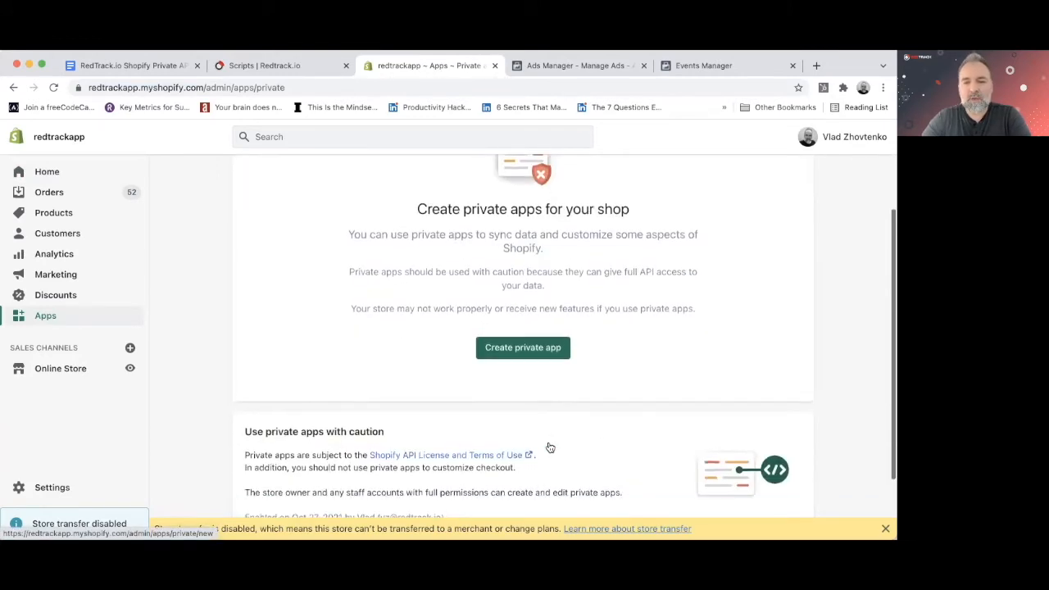
{"action": "left_click", "coordinate": [525, 344]}
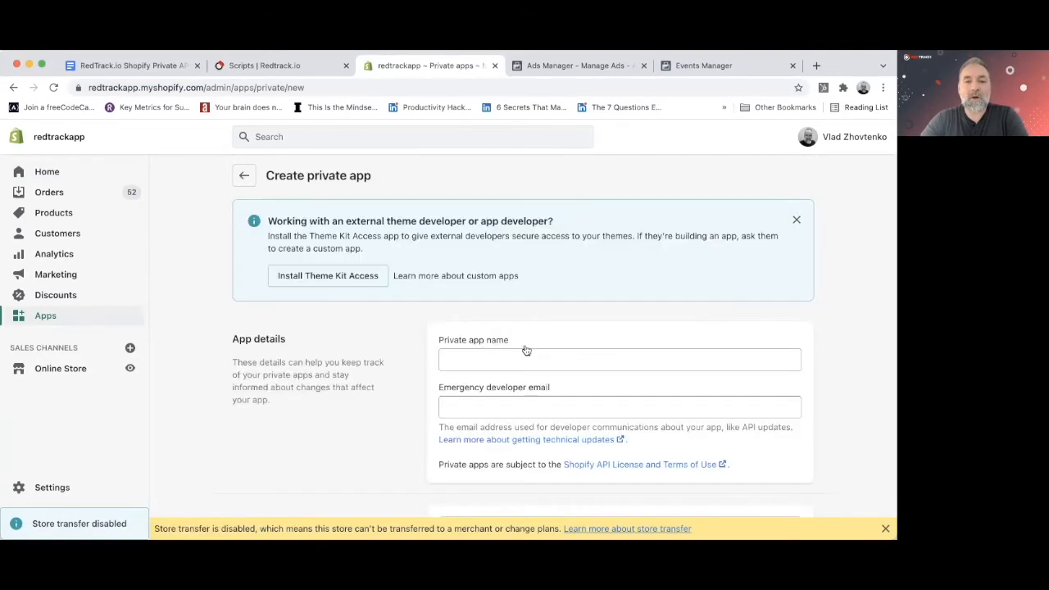
{"action": "left_click", "coordinate": [492, 361]}
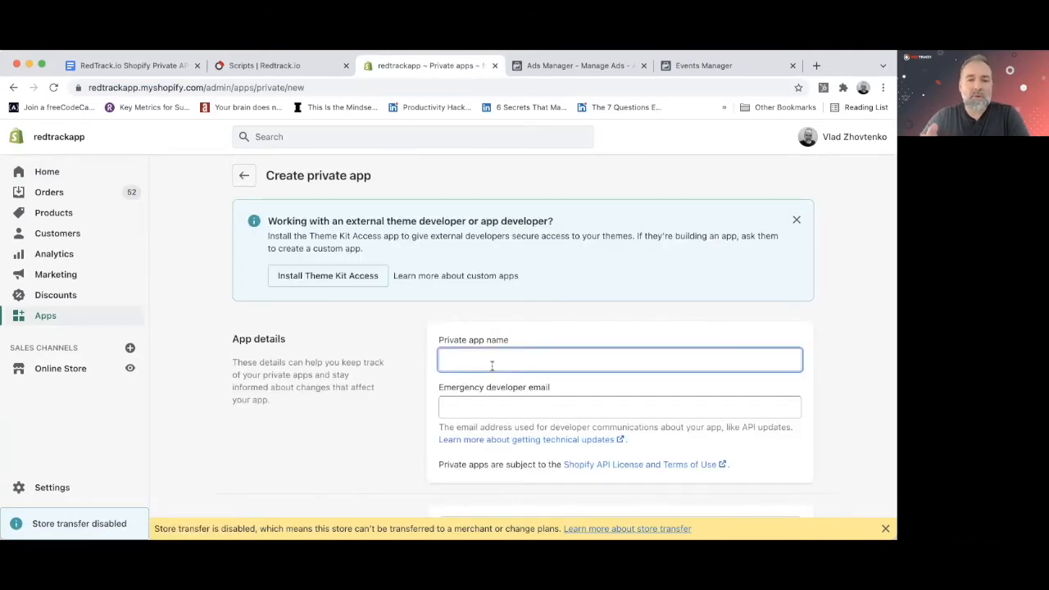
{"action": "type", "text": "RedTrack.io"}
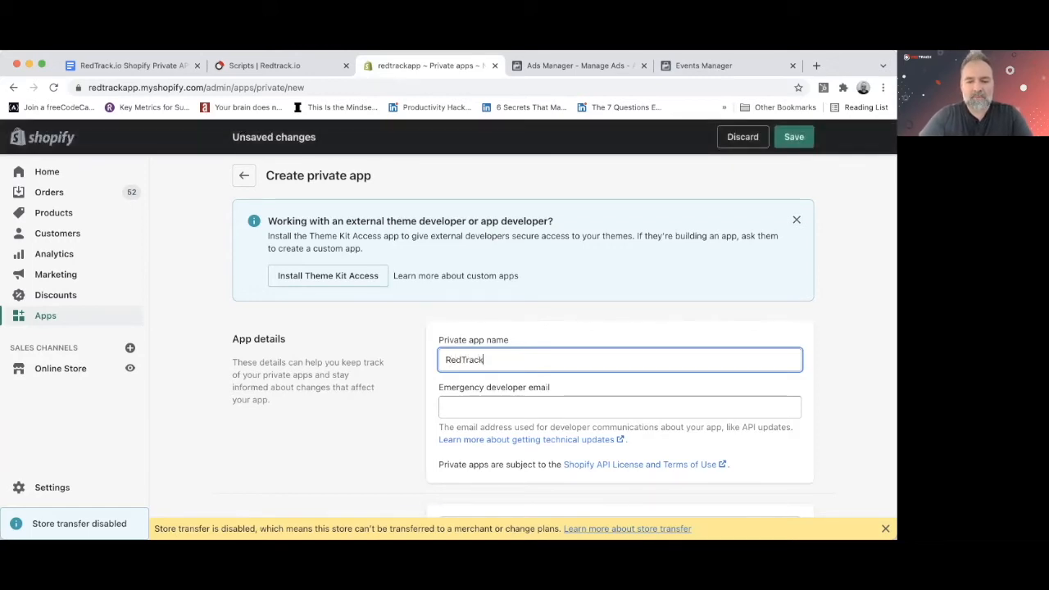
{"action": "left_click", "coordinate": [488, 406]}
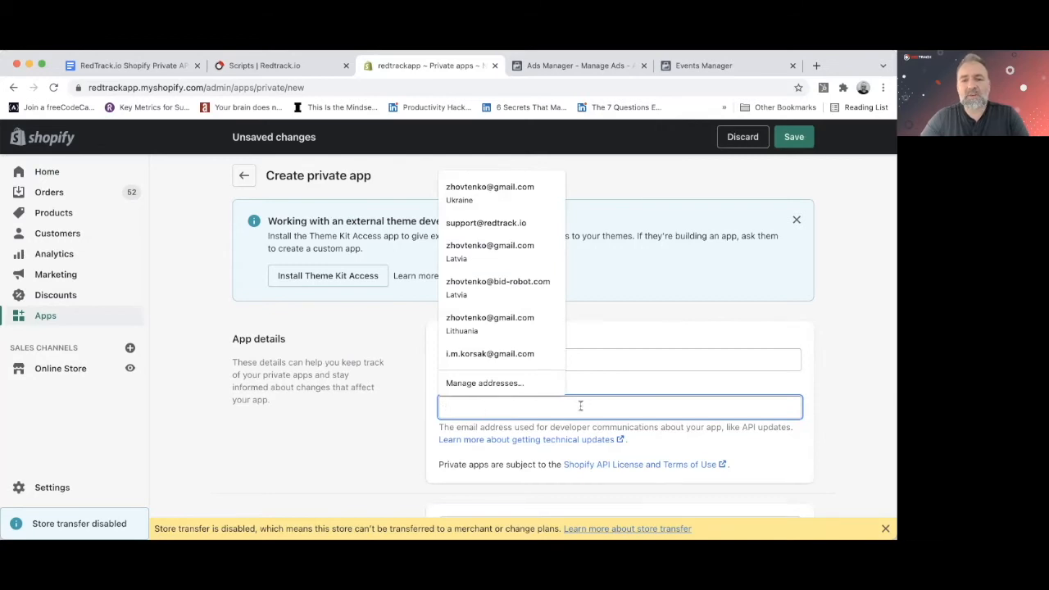
{"action": "type", "text": "supp"}
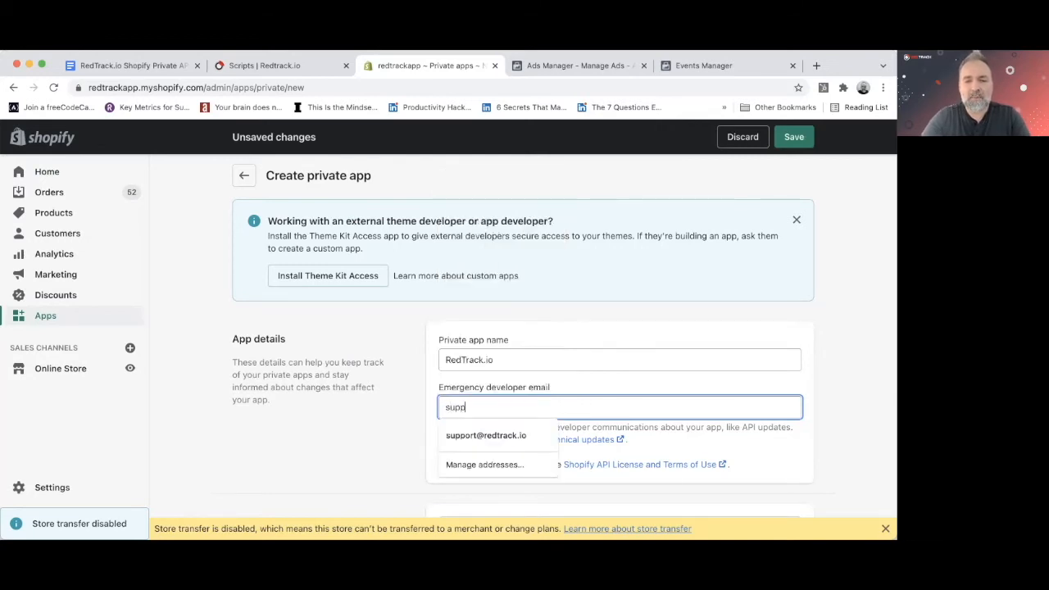
{"action": "left_click", "coordinate": [537, 436]}
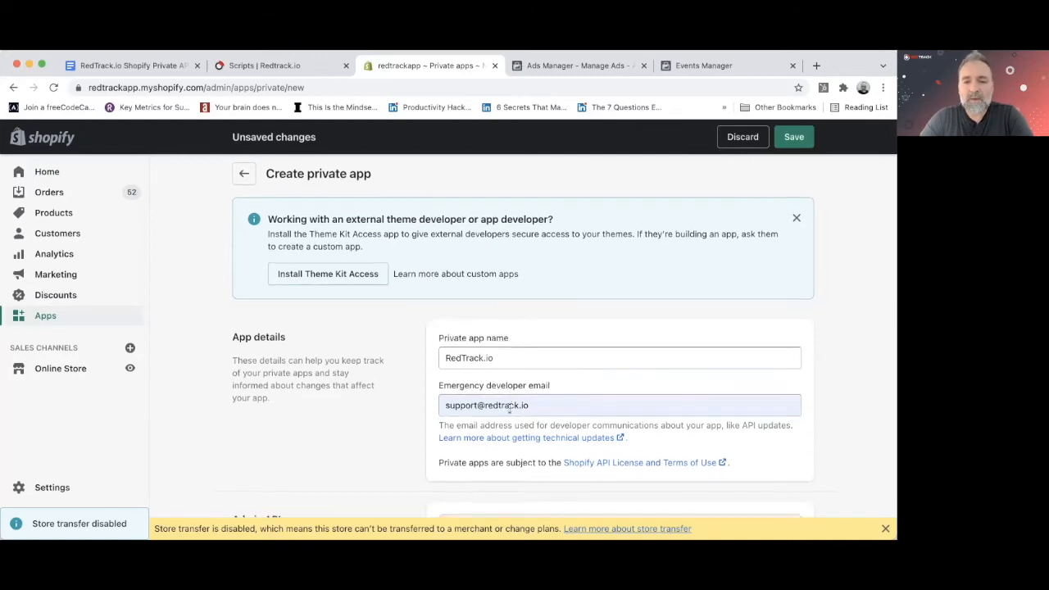
Show the inactive Admin API permissions of the new private app.
{"action": "scroll", "coordinate": [509, 407], "scroll_direction": "down", "scroll_amount": 5}
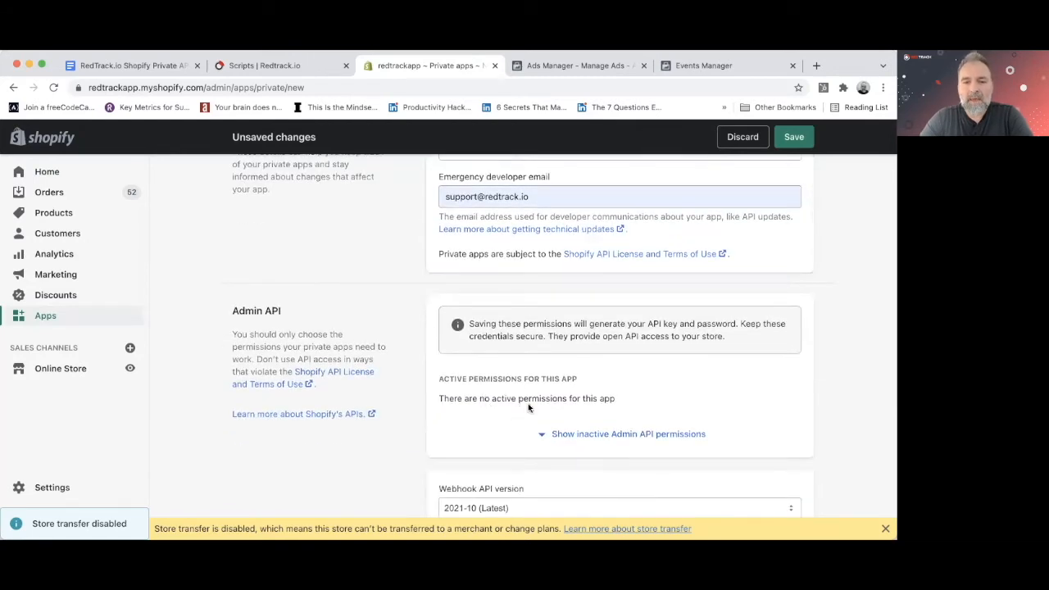
{"action": "scroll", "coordinate": [533, 410], "scroll_direction": "down", "scroll_amount": 1}
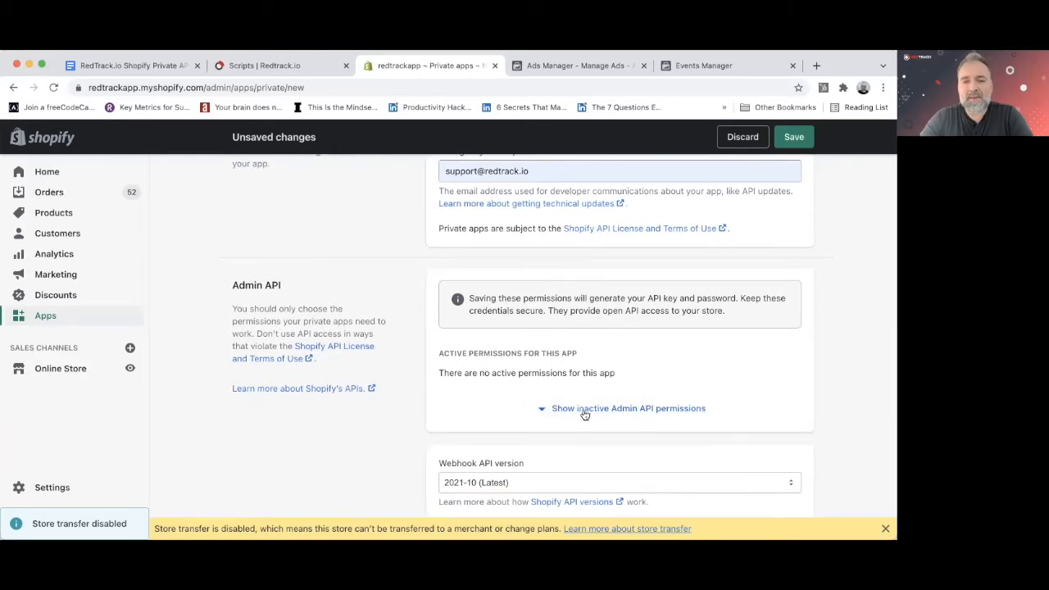
{"action": "left_click", "coordinate": [585, 410]}
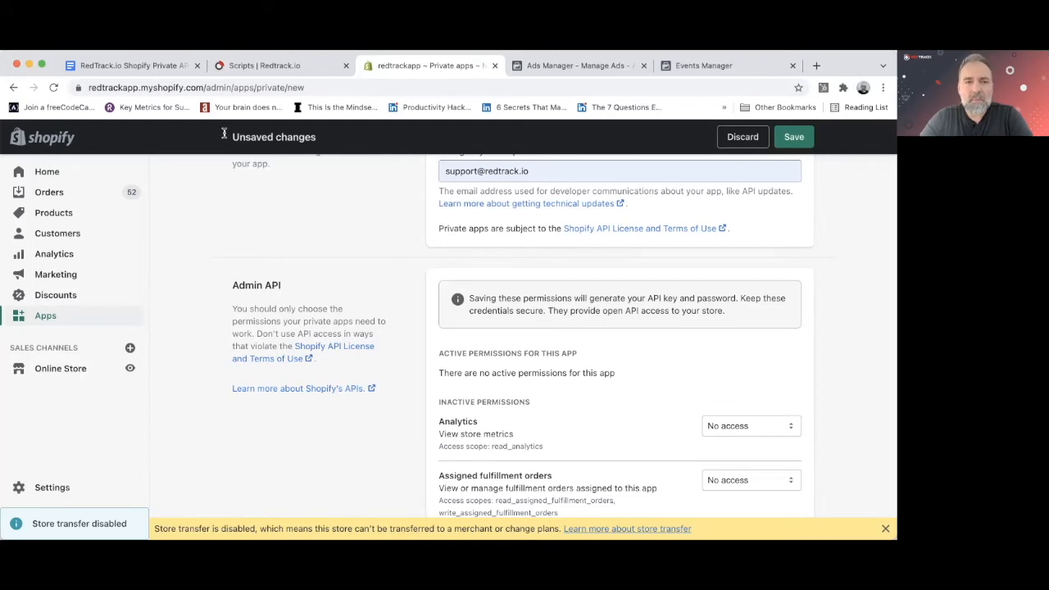
Check the permissions required by the setup guide, and set the private app's Orders permission in Shopify to Read and write.
{"action": "left_click", "coordinate": [153, 67]}
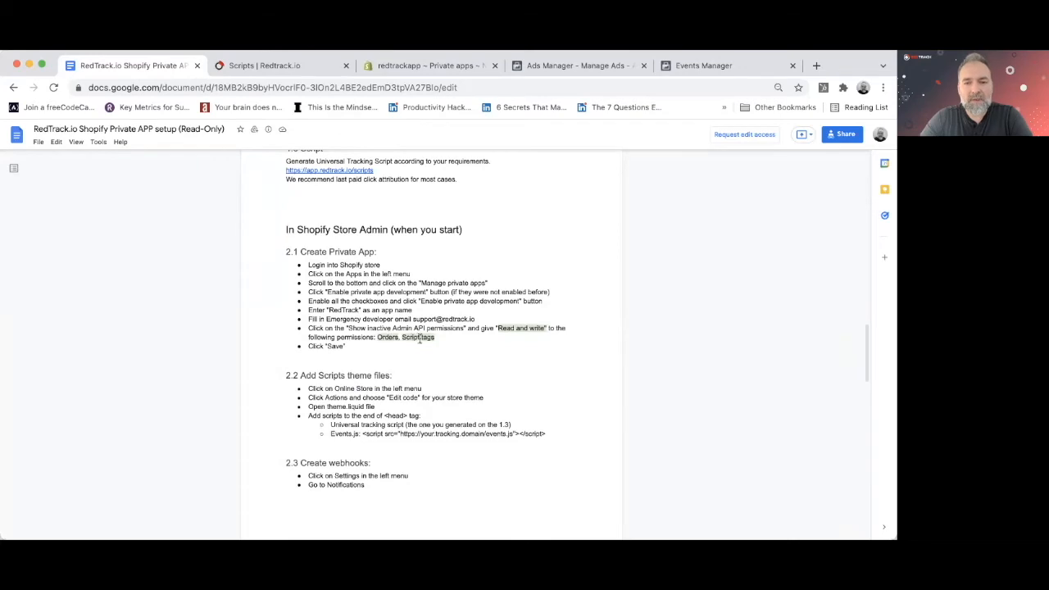
{"action": "left_click", "coordinate": [287, 66]}
{"action": "left_click", "coordinate": [448, 69]}
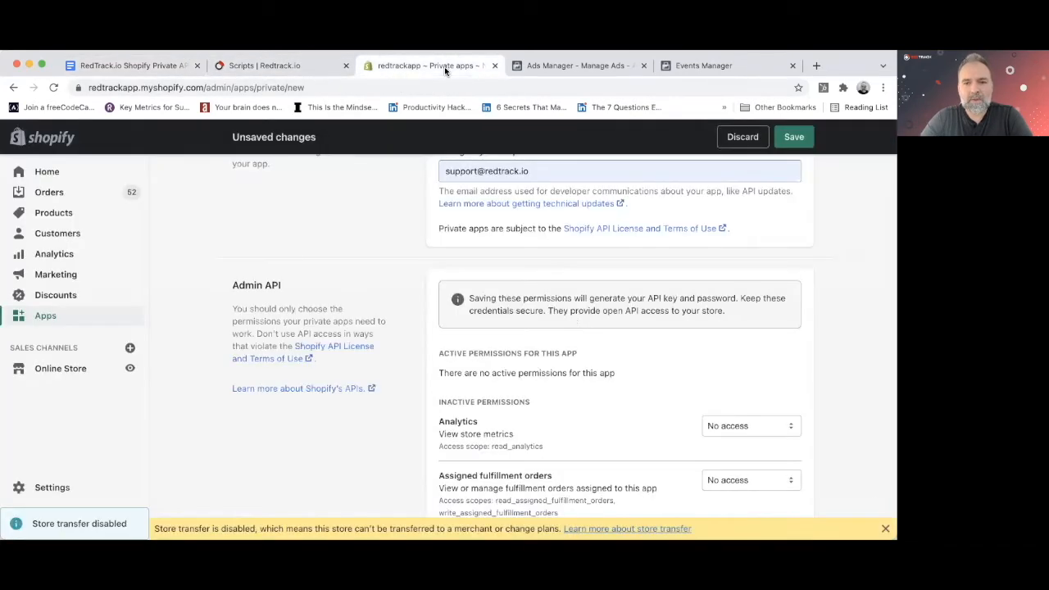
{"action": "scroll", "coordinate": [561, 418], "scroll_direction": "down", "scroll_amount": 8}
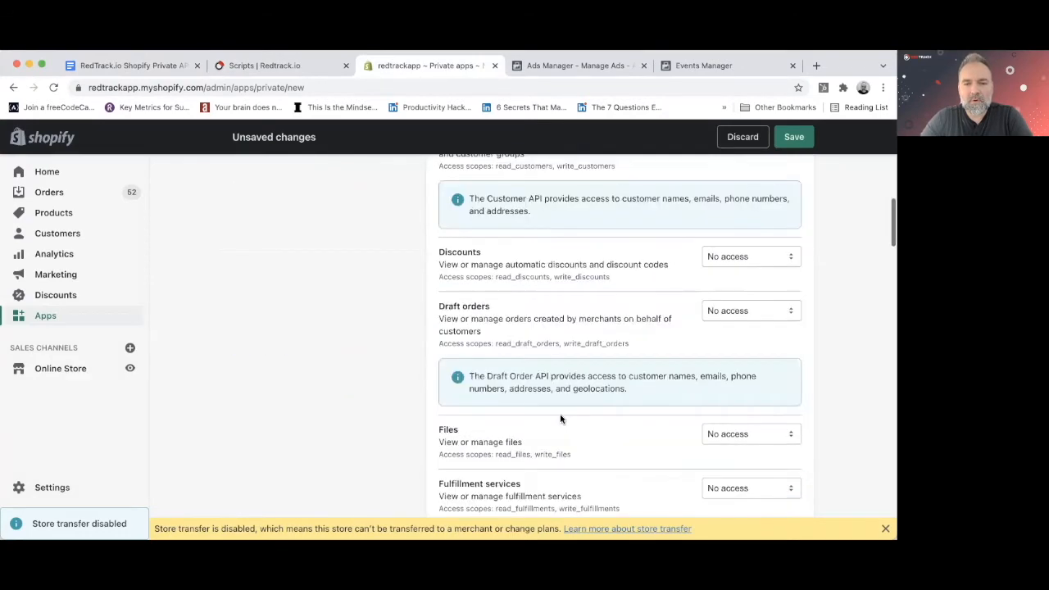
{"action": "scroll", "coordinate": [463, 419], "scroll_direction": "down", "scroll_amount": 5}
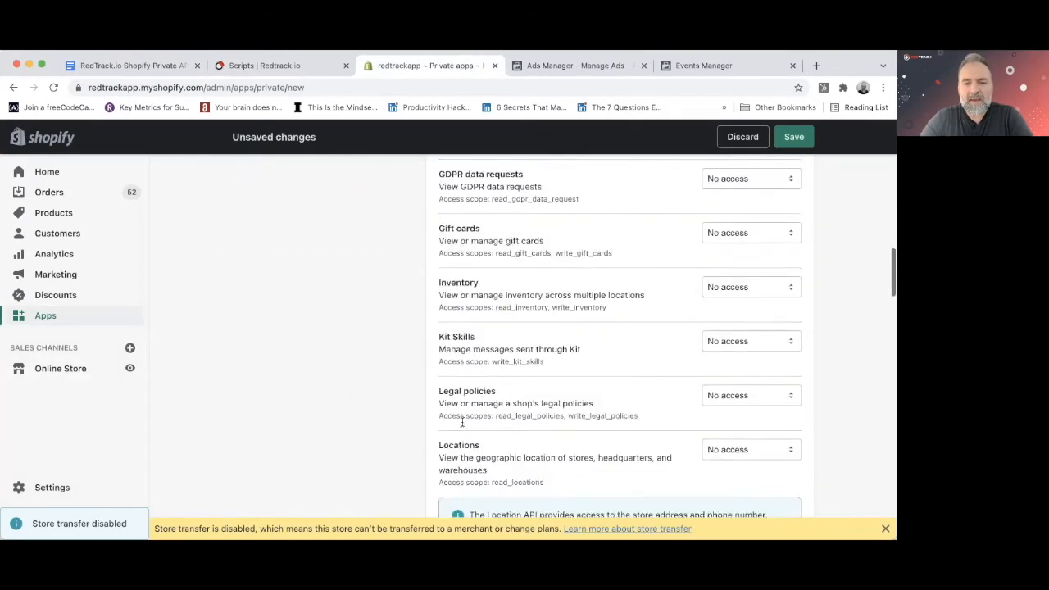
{"action": "scroll", "coordinate": [462, 422], "scroll_direction": "down", "scroll_amount": 4}
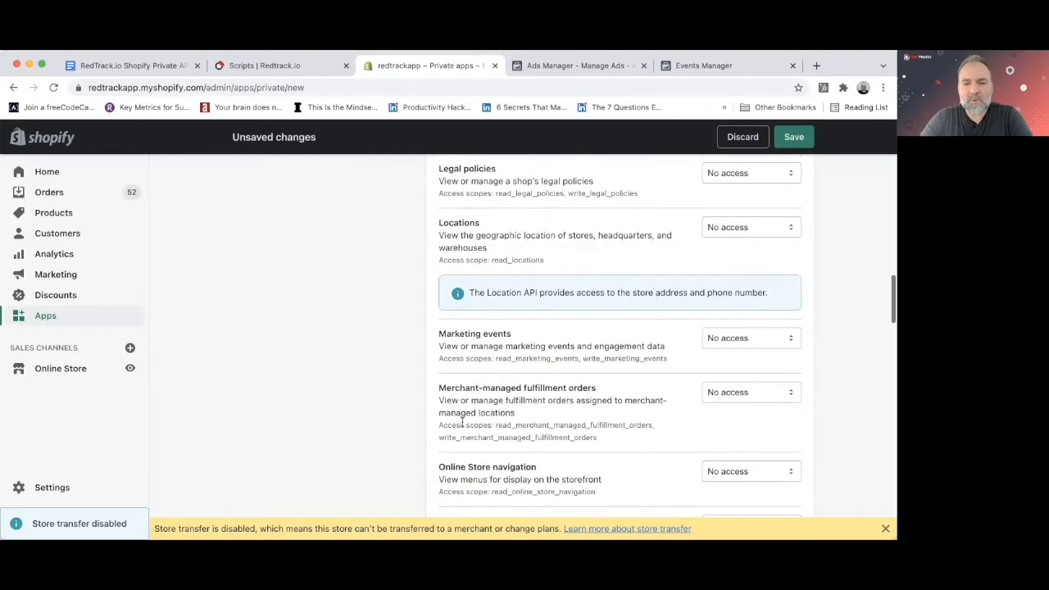
{"action": "scroll", "coordinate": [462, 422], "scroll_direction": "down", "scroll_amount": 2}
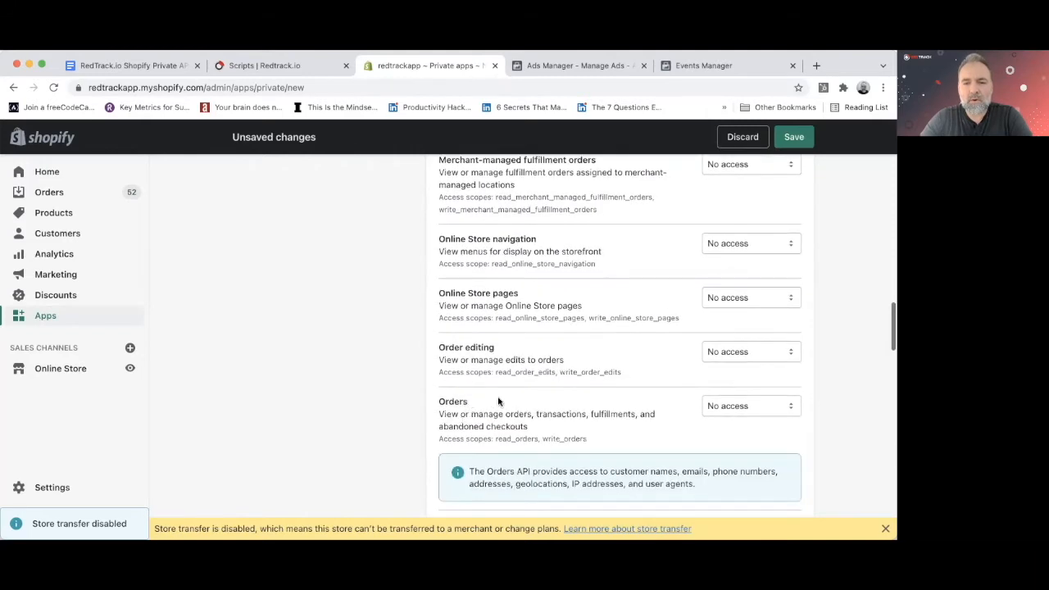
{"action": "left_click", "coordinate": [734, 403]}
{"action": "left_click", "coordinate": [746, 434]}
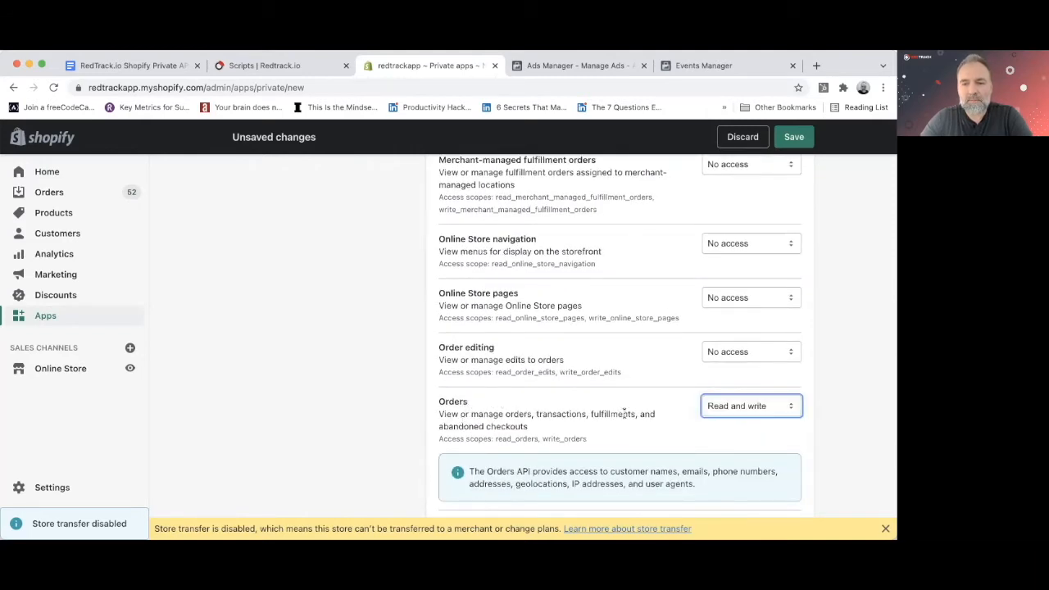
Set the private app's Script tags permission to Read and write.
{"action": "scroll", "coordinate": [614, 410], "scroll_direction": "down", "scroll_amount": 2}
{"action": "scroll", "coordinate": [613, 413], "scroll_direction": "down", "scroll_amount": 4}
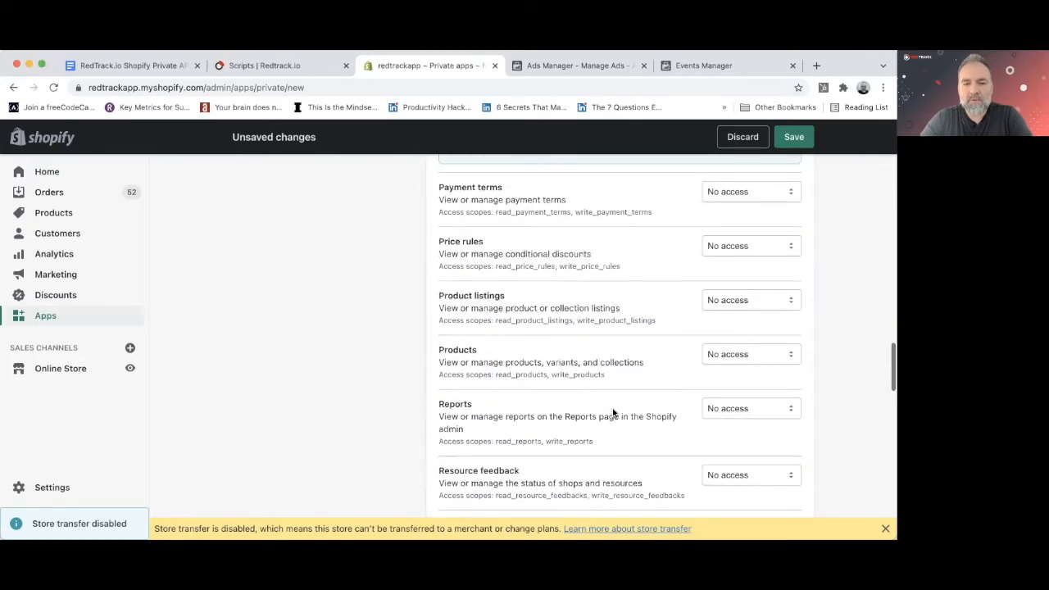
{"action": "scroll", "coordinate": [614, 412], "scroll_direction": "down", "scroll_amount": 1}
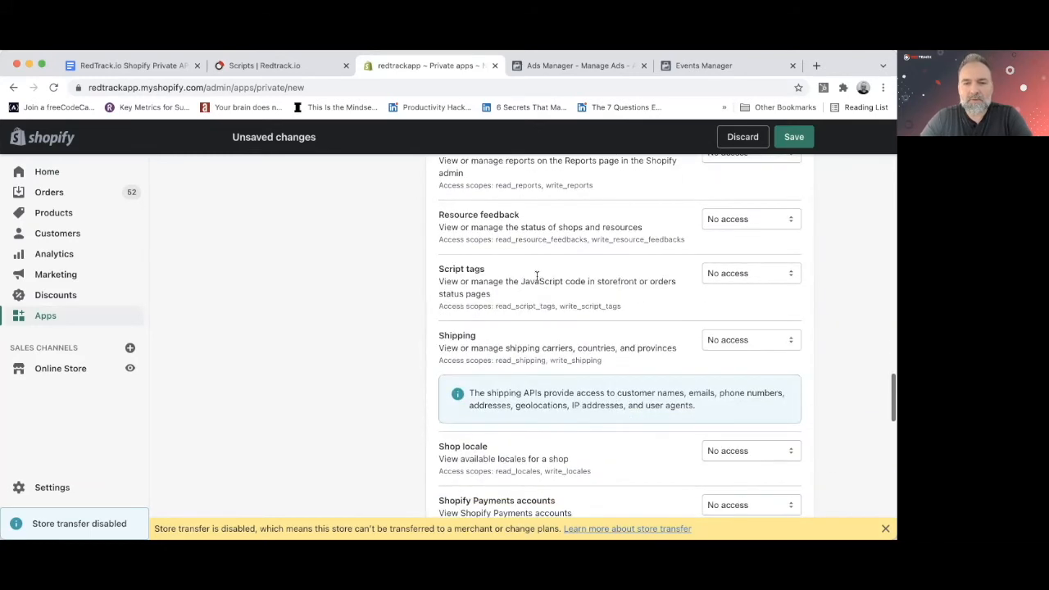
{"action": "left_click", "coordinate": [738, 269]}
{"action": "left_click", "coordinate": [744, 303]}
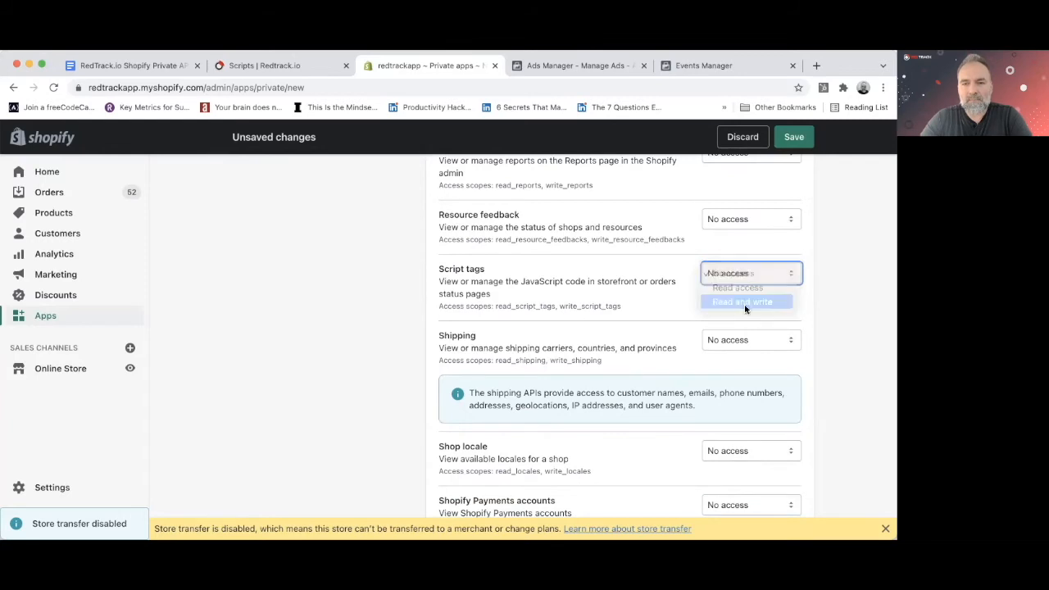
Save the private app with its current settings and confirm its creation.
{"action": "scroll", "coordinate": [665, 340], "scroll_direction": "down", "scroll_amount": 3}
{"action": "scroll", "coordinate": [666, 340], "scroll_direction": "down", "scroll_amount": 5}
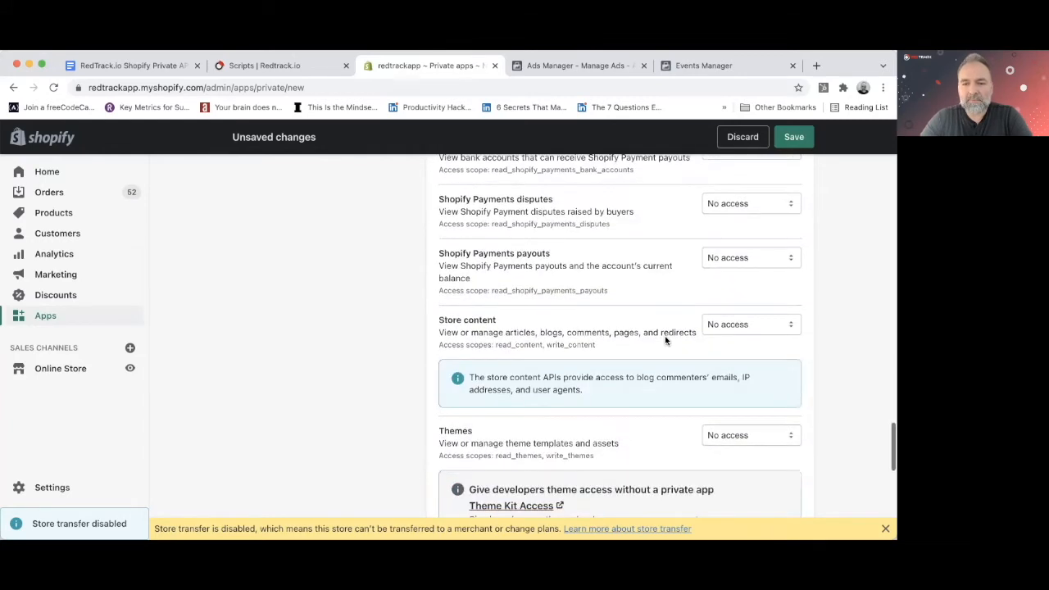
{"action": "scroll", "coordinate": [666, 340], "scroll_direction": "down", "scroll_amount": 5}
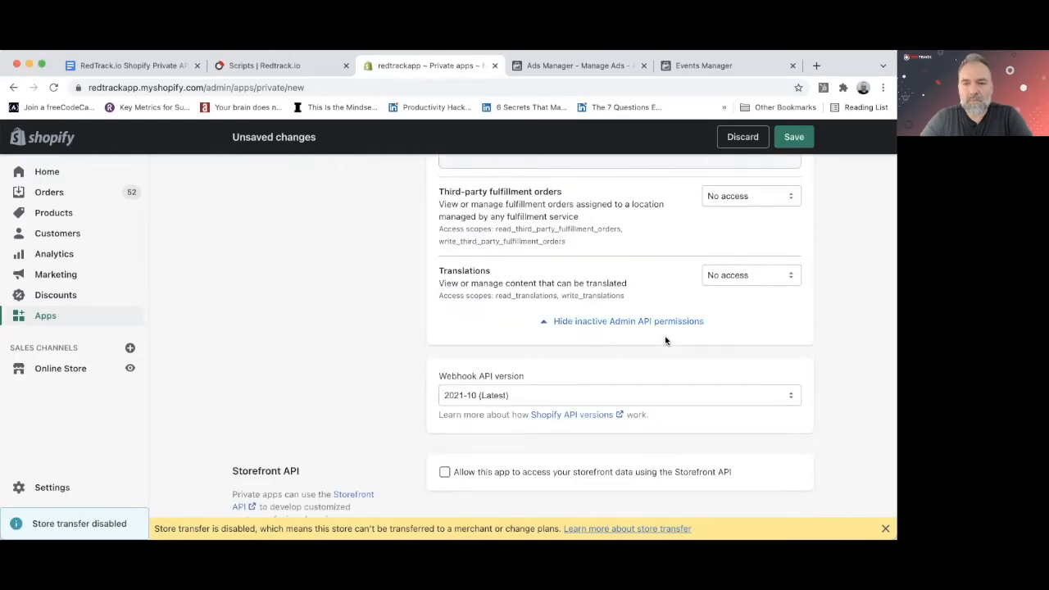
{"action": "scroll", "coordinate": [666, 342], "scroll_direction": "down", "scroll_amount": 1}
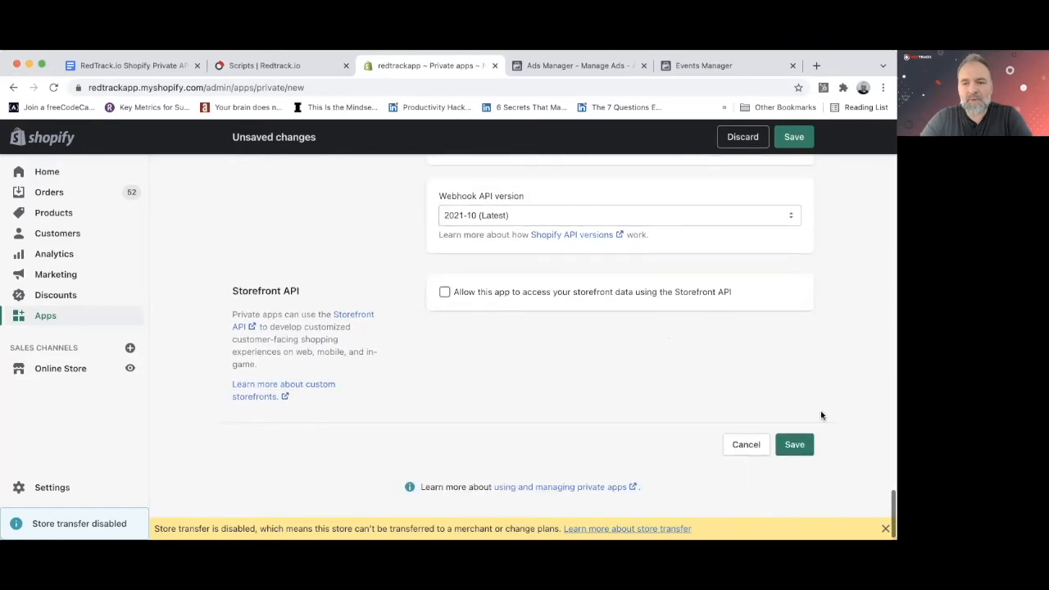
{"action": "left_click", "coordinate": [794, 446]}
{"action": "left_click", "coordinate": [602, 426]}
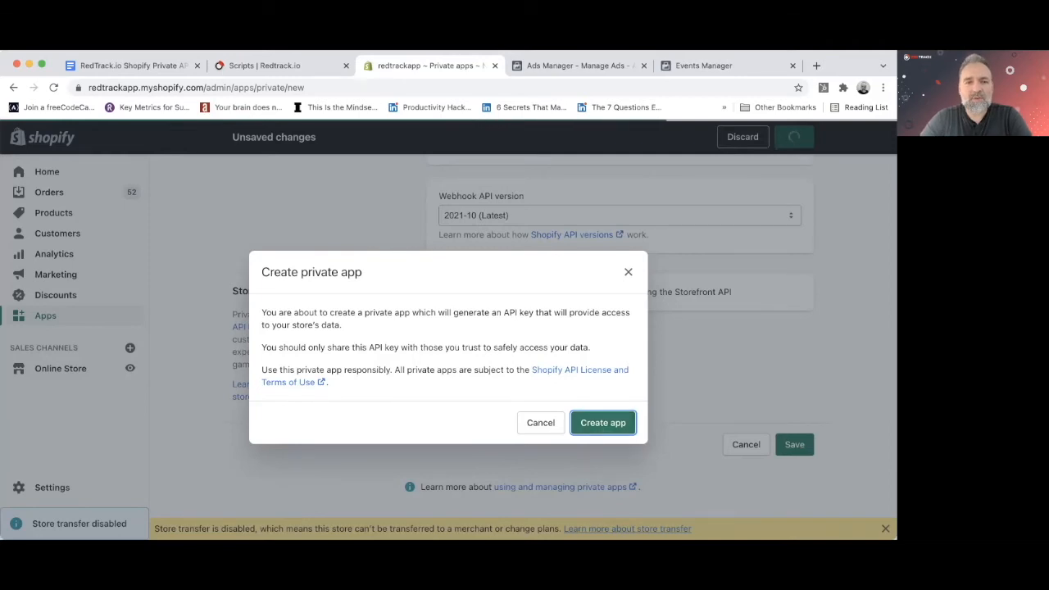
Consult section 2.2 of the setup guide and copy the Demo Setup script tag from RedTrack's scripts list.
{"action": "left_click", "coordinate": [127, 65]}
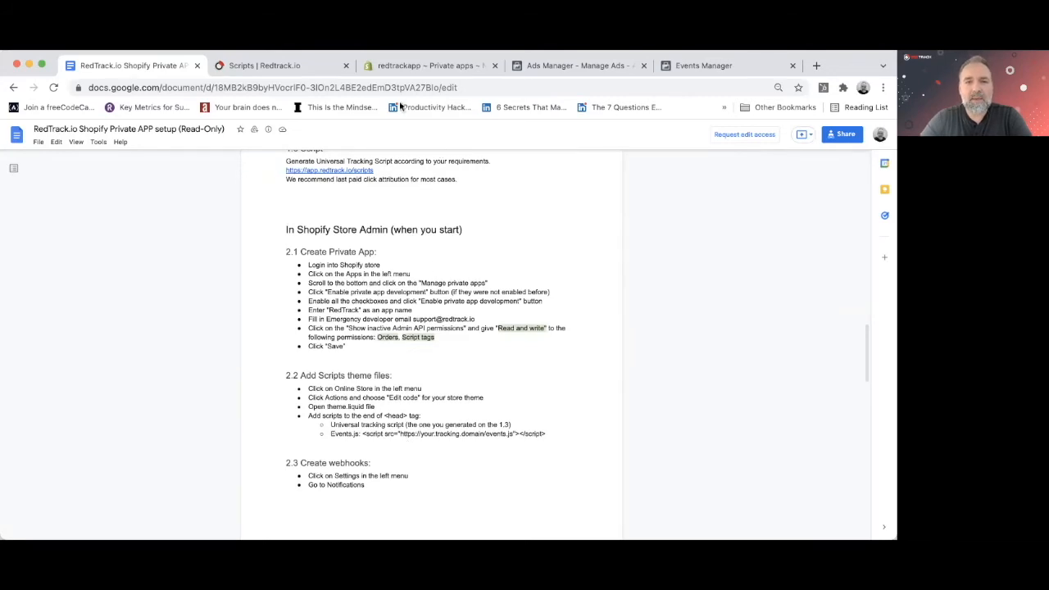
{"action": "left_click", "coordinate": [292, 67]}
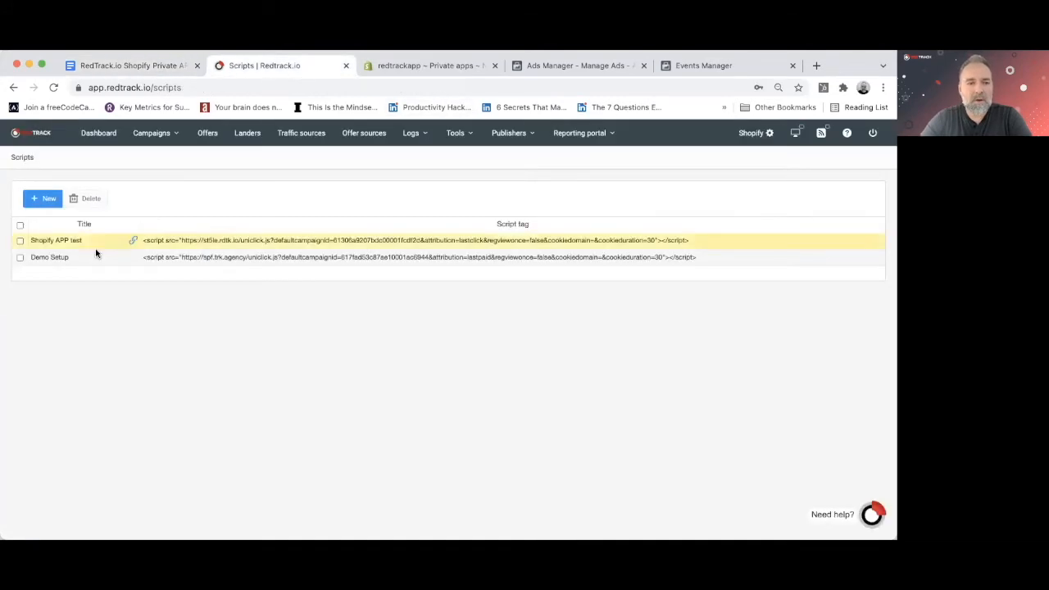
{"action": "left_click", "coordinate": [131, 260]}
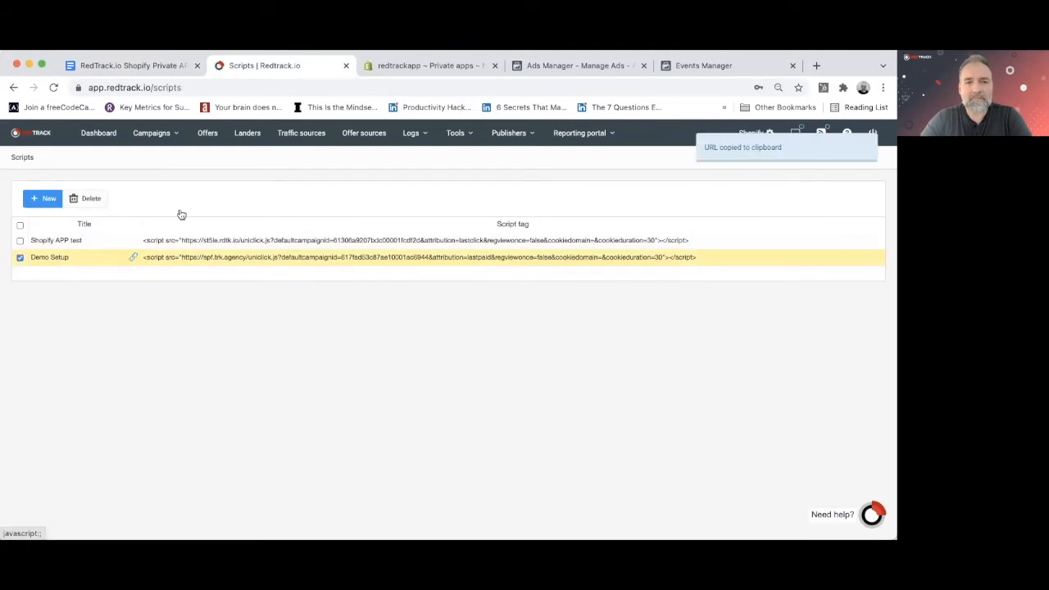
In the Shopify admin, open the Dawn theme's code and its theme.liquid layout file for editing.
{"action": "left_click", "coordinate": [445, 69]}
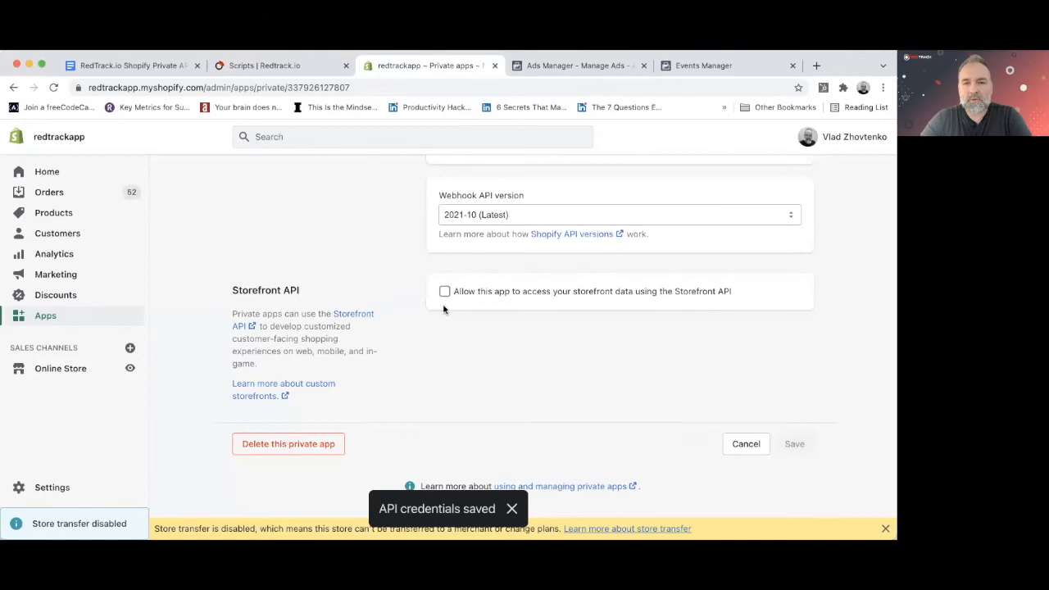
{"action": "scroll", "coordinate": [444, 309], "scroll_direction": "up", "scroll_amount": 10}
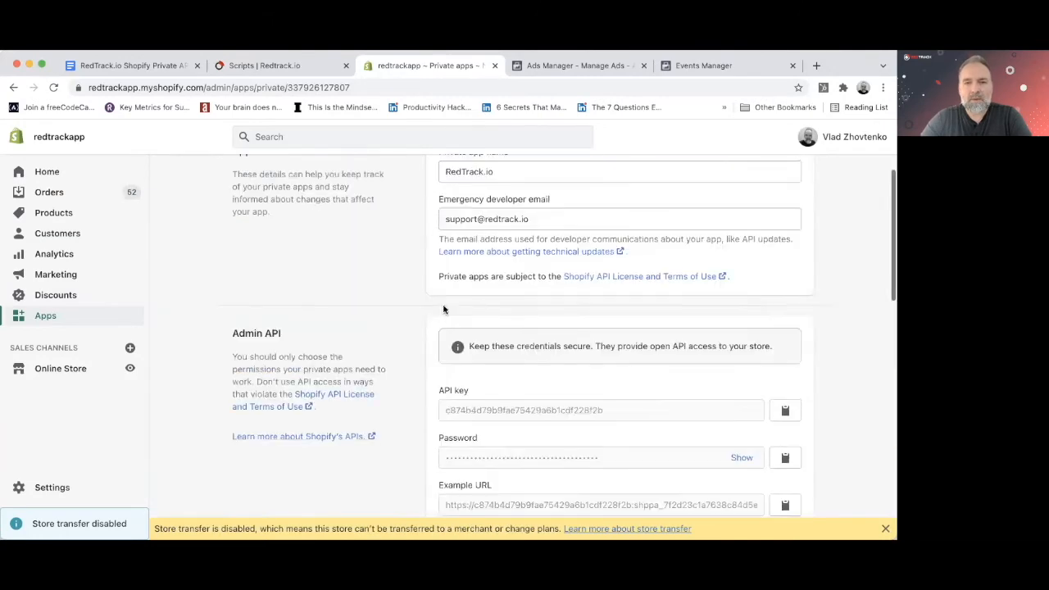
{"action": "scroll", "coordinate": [444, 309], "scroll_direction": "up", "scroll_amount": 4}
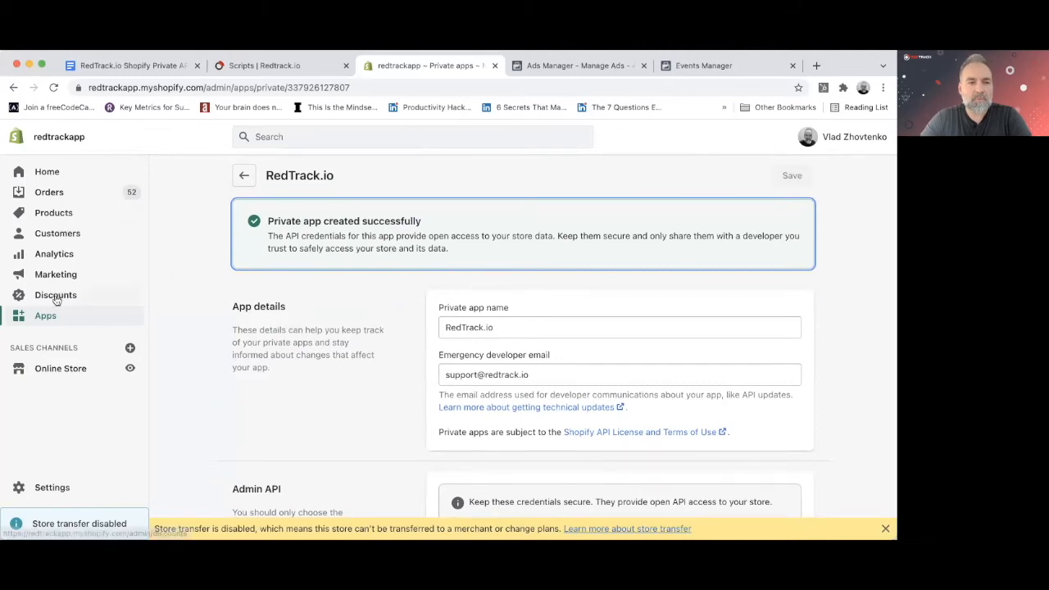
{"action": "left_click", "coordinate": [58, 370]}
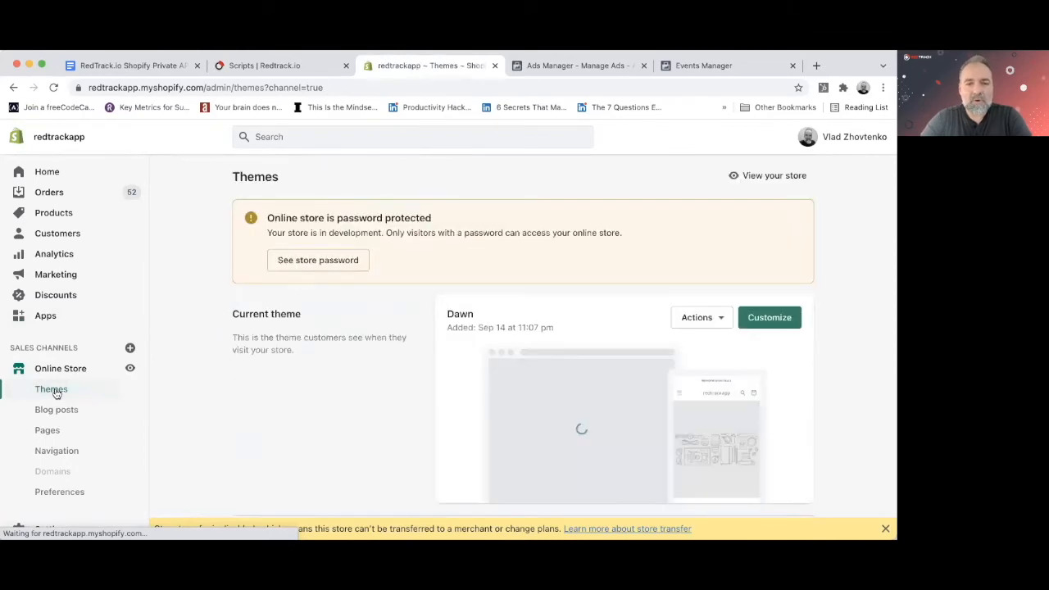
{"action": "scroll", "coordinate": [273, 280], "scroll_direction": "down", "scroll_amount": 2}
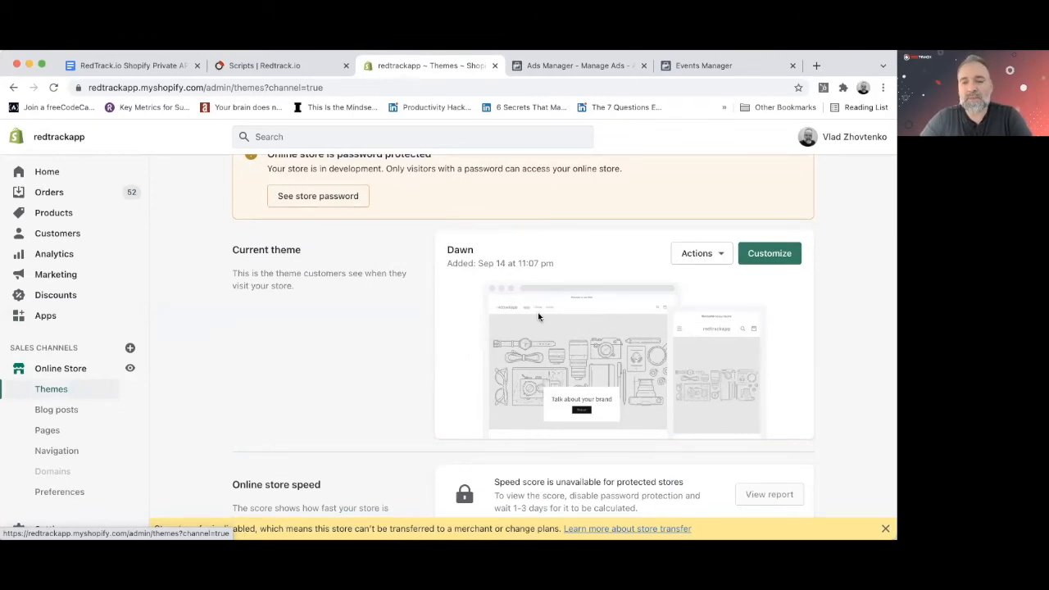
{"action": "left_click", "coordinate": [722, 256]}
{"action": "left_click", "coordinate": [669, 392]}
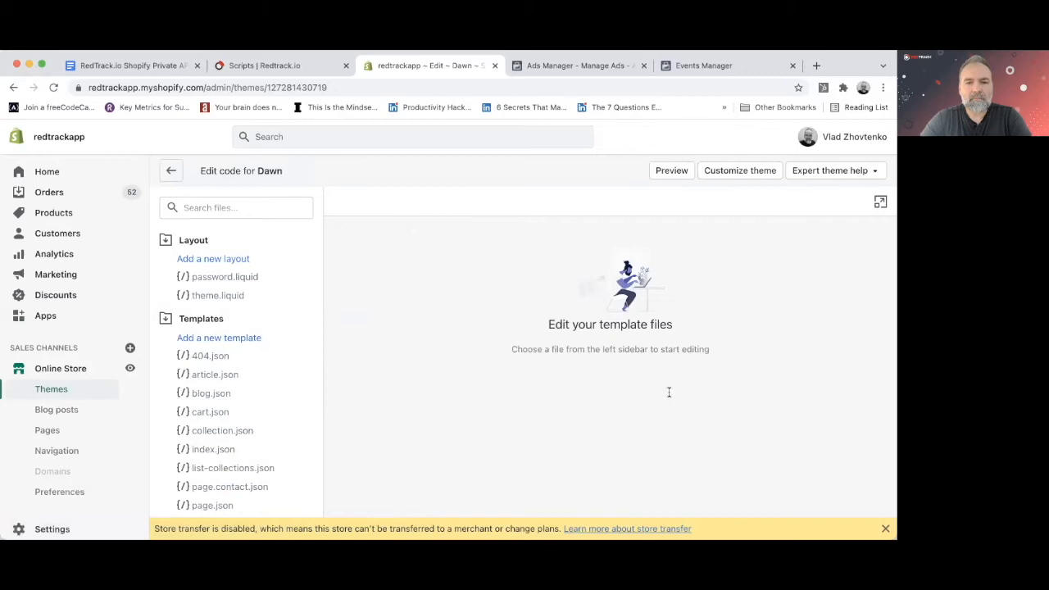
{"action": "left_click", "coordinate": [218, 296]}
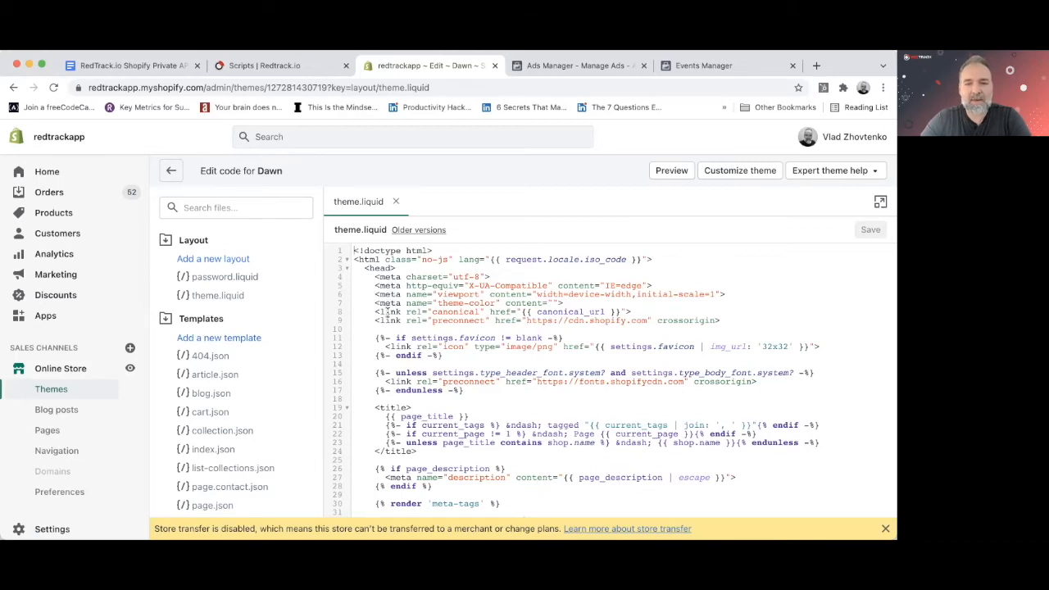
Insert the copied universal tracking script on a new line after the cdn.shopify.com preconnect link in the head of theme.liquid.
{"action": "left_click", "coordinate": [729, 321]}
{"action": "key", "text": "Return"}
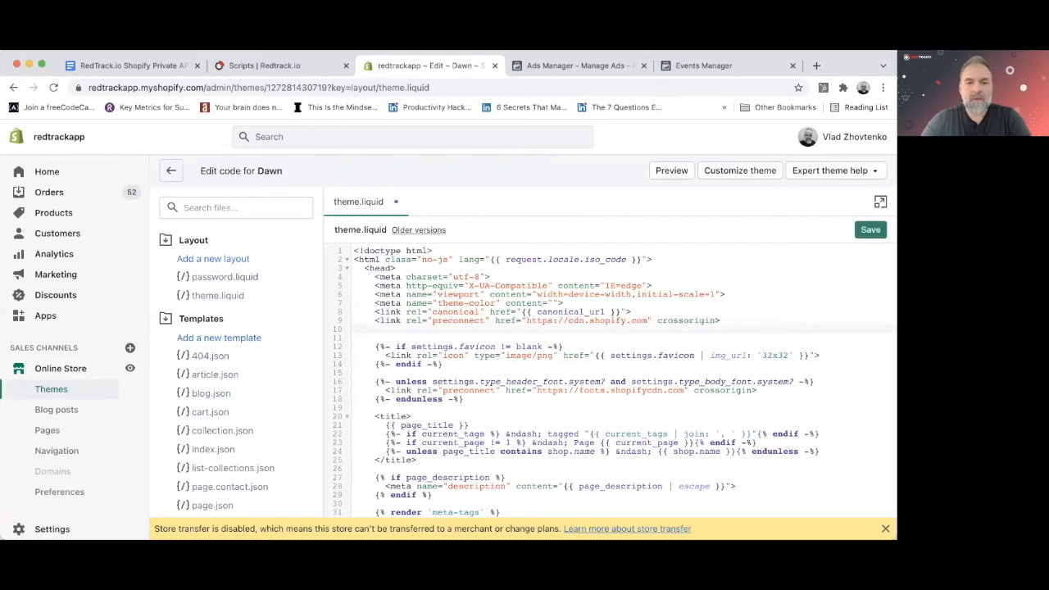
{"action": "key", "text": "super+v"}
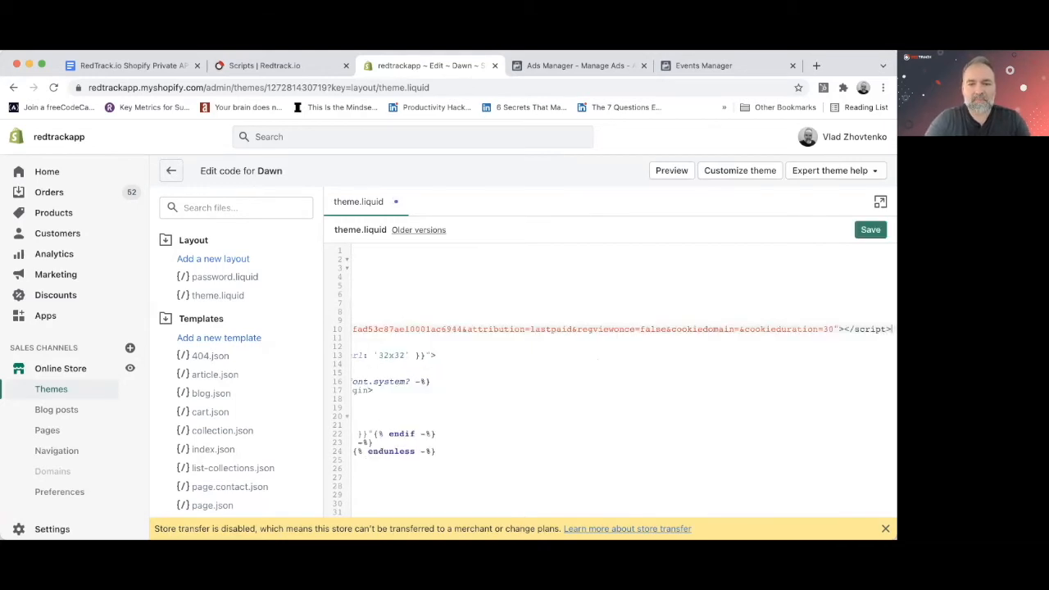
{"action": "scroll", "coordinate": [799, 342], "scroll_direction": "left", "scroll_amount": 10}
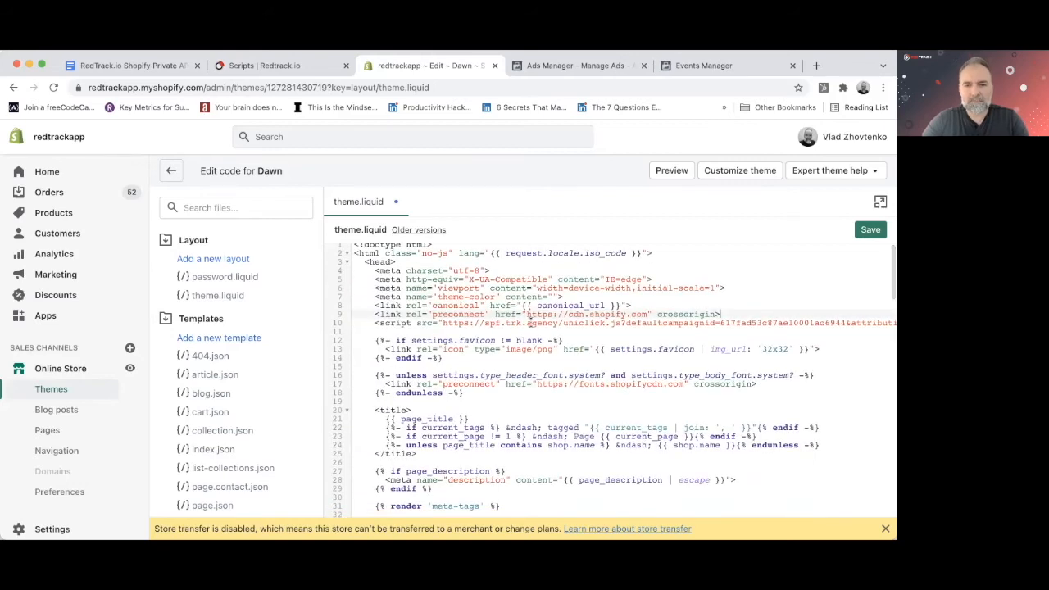
Copy the Events.js script from the setup guide and add it, indented, on the line below the universal tracking script in theme.liquid.
{"action": "left_click", "coordinate": [131, 65]}
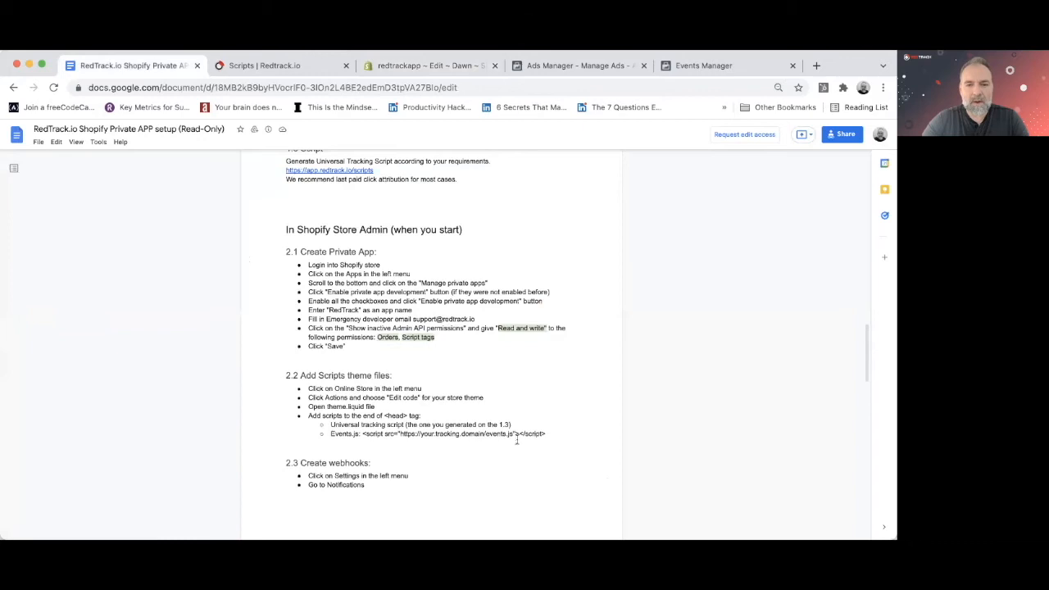
{"action": "left_click_drag", "start_coordinate": [549, 435], "coordinate": [362, 435]}
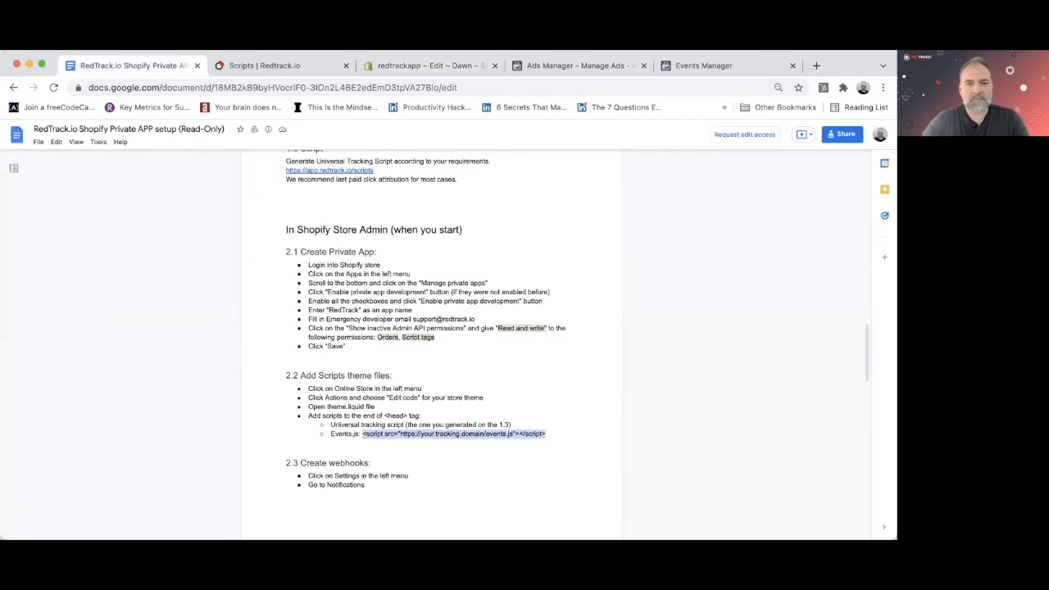
{"action": "left_click", "coordinate": [450, 66]}
{"action": "left_click", "coordinate": [410, 331]}
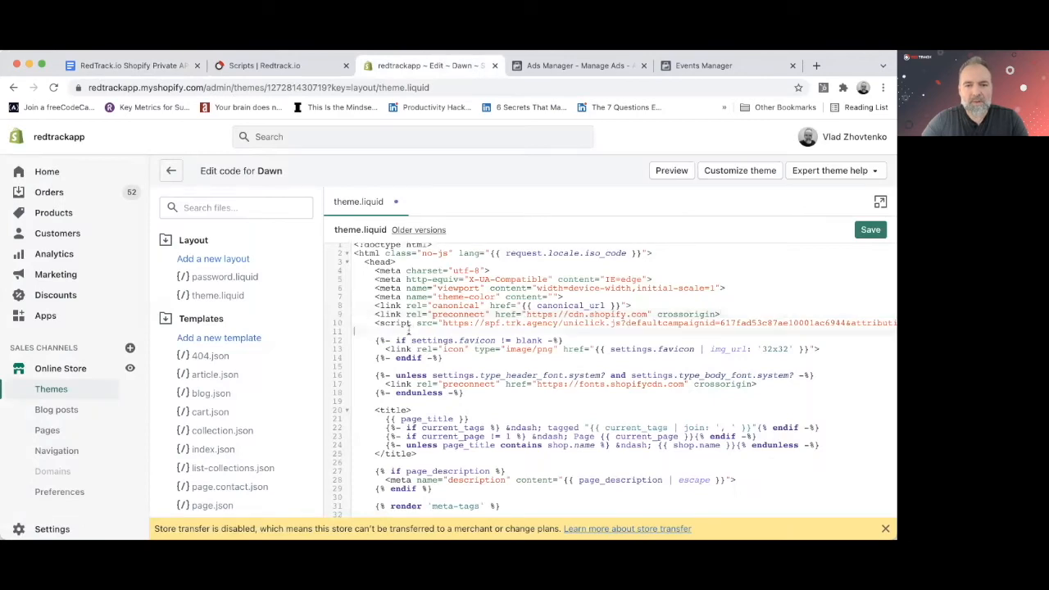
{"action": "key", "text": "super+v"}
{"action": "left_click", "coordinate": [356, 332]}
{"action": "key", "text": "Tab"}
{"action": "left_click", "coordinate": [359, 341]}
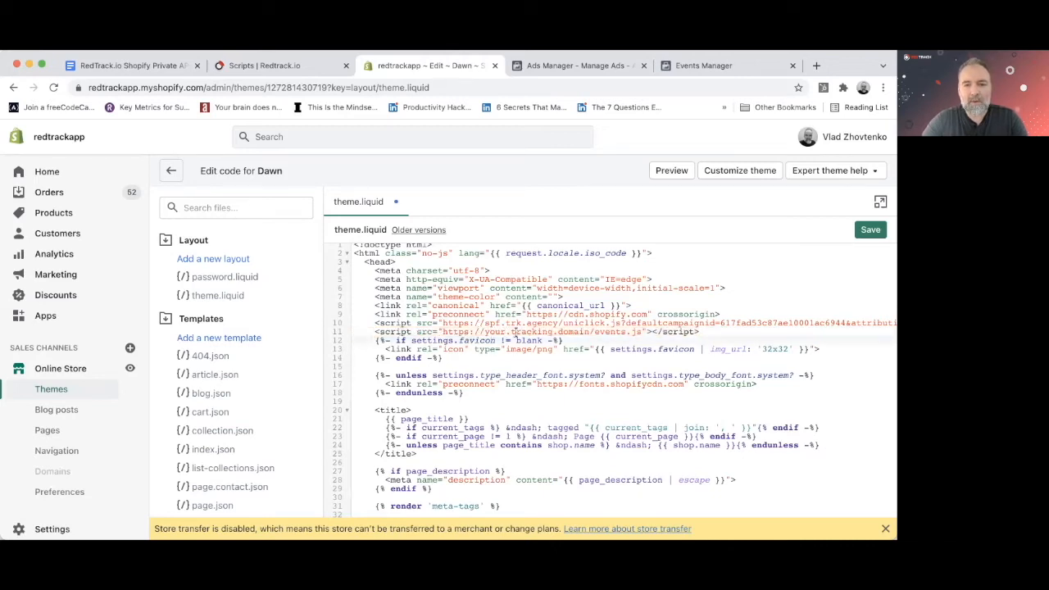
Replace the placeholder domain in the events.js script of theme.liquid with spf.trk.agency, copied from the line above, and save the file.
{"action": "left_click", "coordinate": [559, 323]}
{"action": "left_click_drag", "start_coordinate": [559, 323], "coordinate": [485, 327]}
{"action": "key", "text": "ctrl+c"}
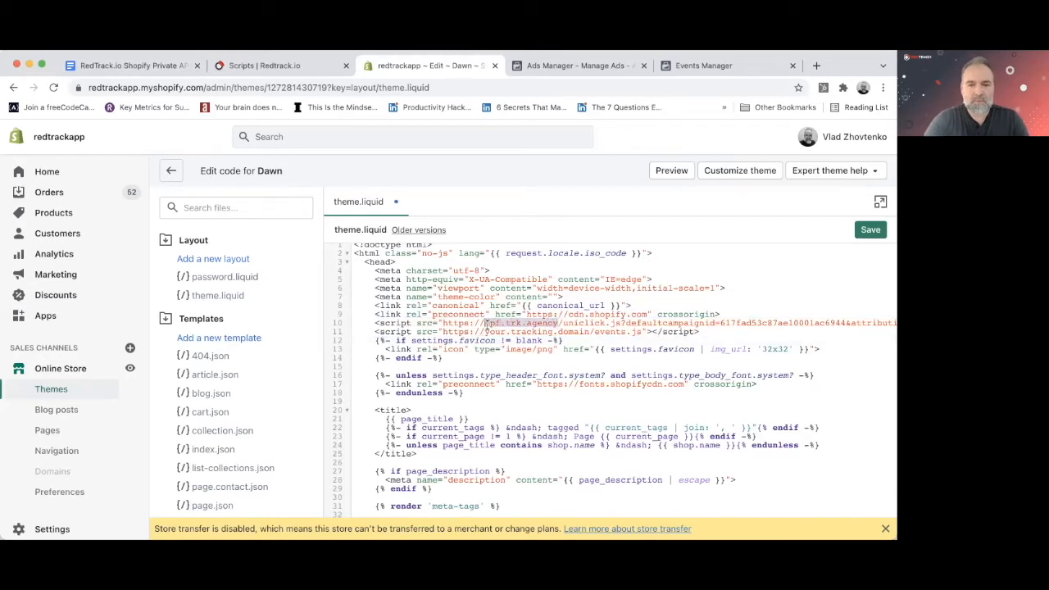
{"action": "left_click", "coordinate": [588, 331]}
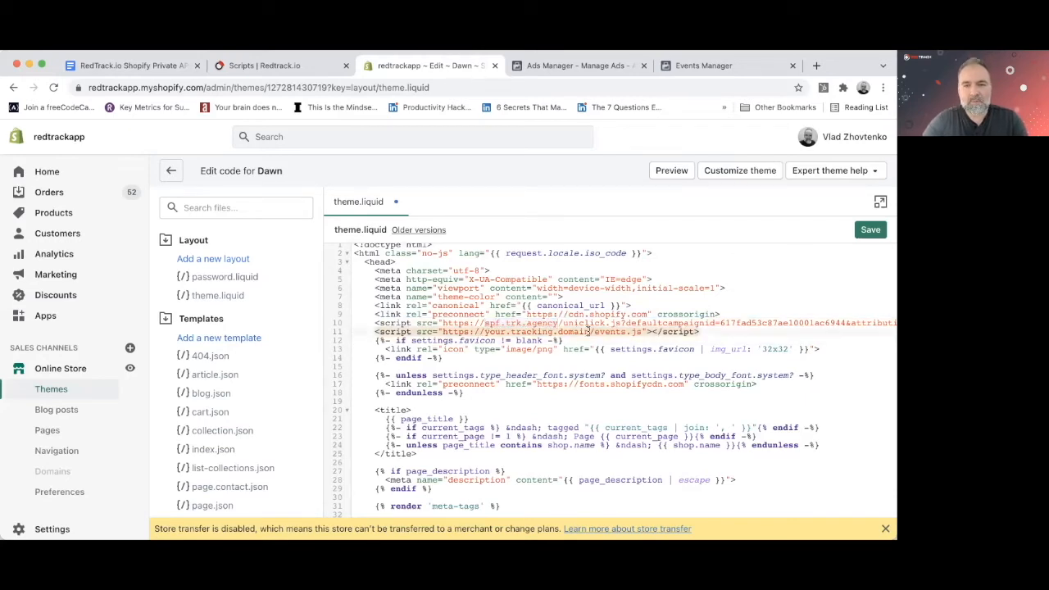
{"action": "key", "text": "BackSpace"}
{"action": "key", "text": "BackSpace"}
{"action": "key", "text": "BackSpace"}
{"action": "key", "text": "BackSpace"}
{"action": "key", "text": "BackSpace"}
{"action": "key", "text": "BackSpace"}
{"action": "key", "text": "BackSpace"}
{"action": "key", "text": "BackSpace"}
{"action": "key", "text": "BackSpace"}
{"action": "key", "text": "BackSpace"}
{"action": "key", "text": "BackSpace"}
{"action": "key", "text": "BackSpace"}
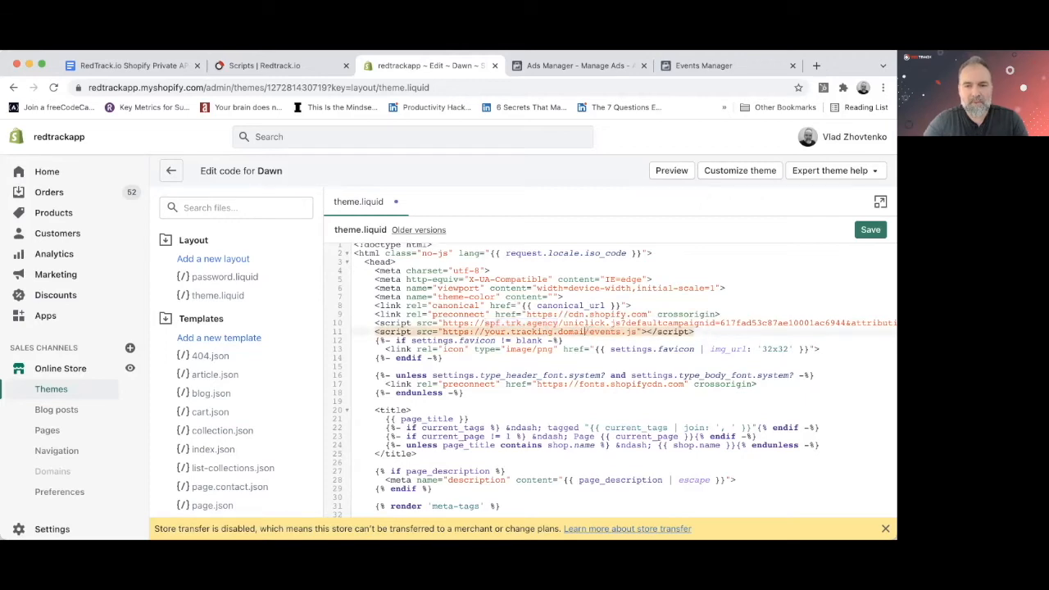
{"action": "key", "text": "BackSpace"}
{"action": "key", "text": "BackSpace"}
{"action": "key", "text": "BackSpace"}
{"action": "key", "text": "BackSpace"}
{"action": "key", "text": "BackSpace"}
{"action": "key", "text": "BackSpace"}
{"action": "key", "text": "BackSpace"}
{"action": "key", "text": "BackSpace"}
{"action": "key", "text": "BackSpace"}
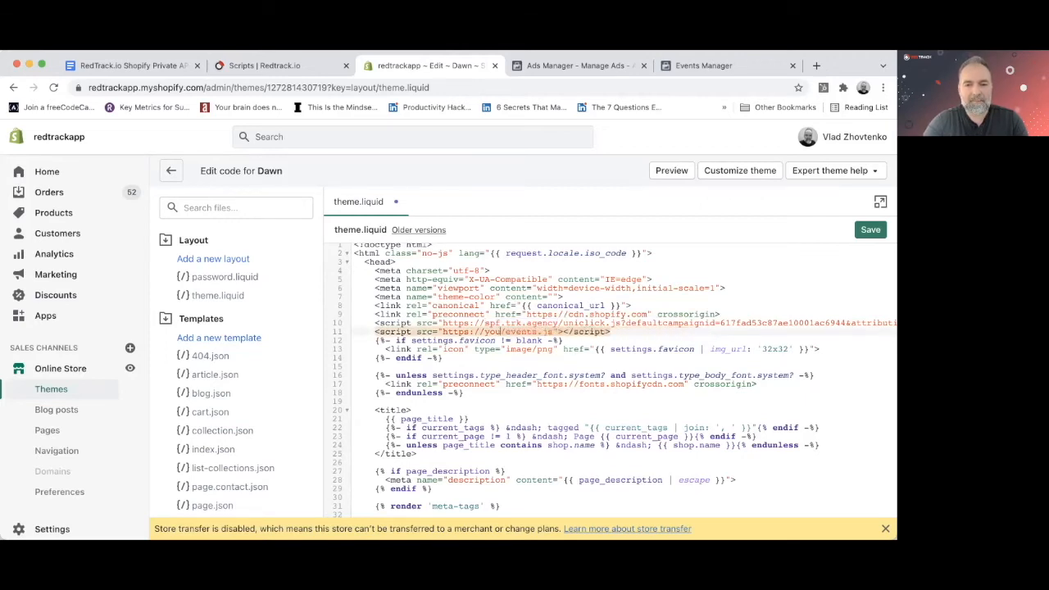
{"action": "key", "text": "ctrl+v"}
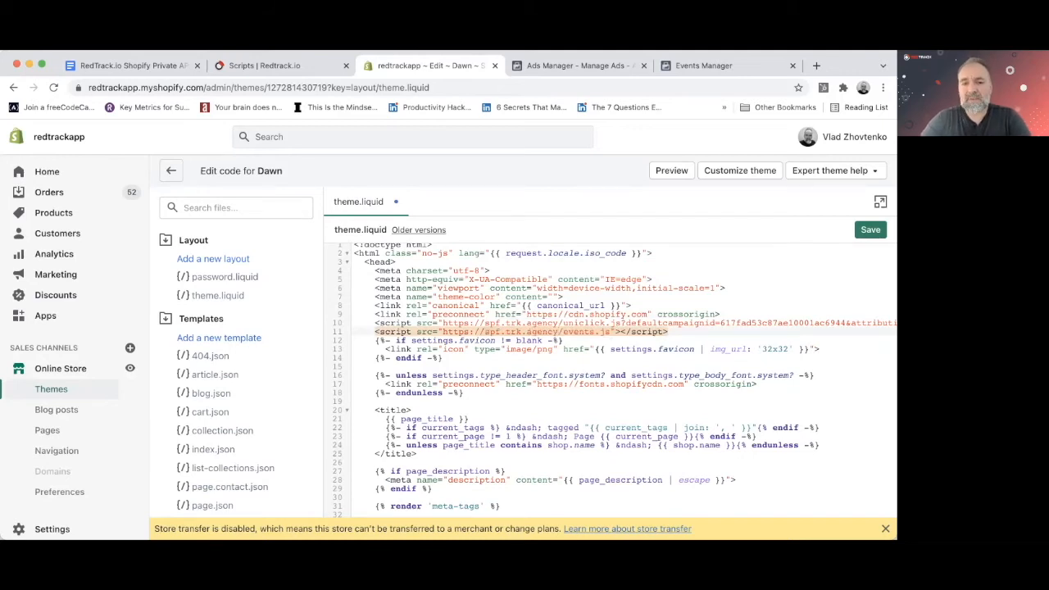
{"action": "left_click", "coordinate": [870, 230]}
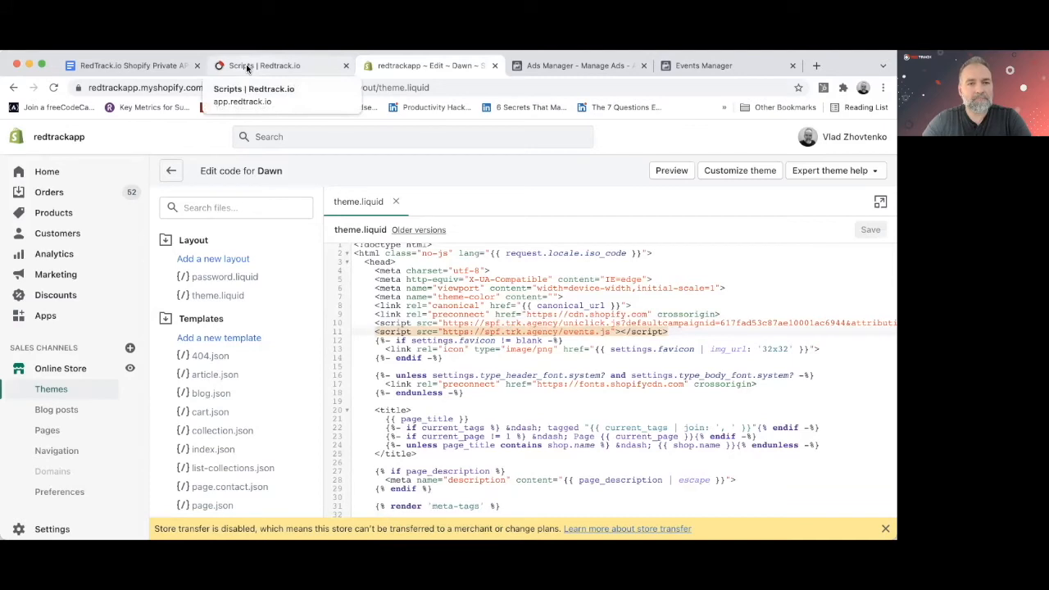
Consult section 2.3 of the setup guide and open a new webhook form in the Shopify store's notification settings.
{"action": "left_click", "coordinate": [166, 68]}
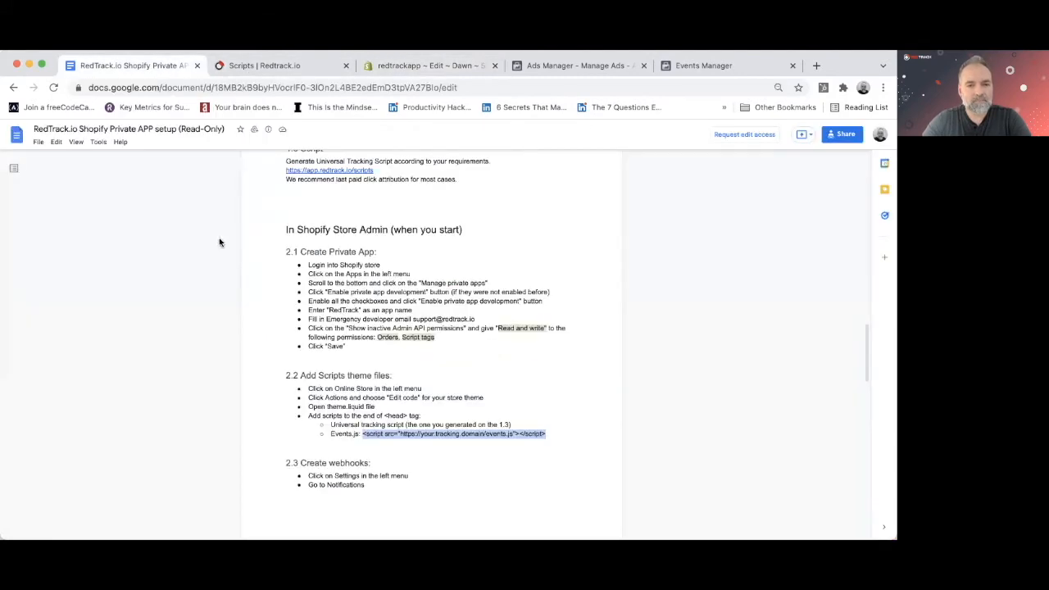
{"action": "scroll", "coordinate": [385, 385], "scroll_direction": "down", "scroll_amount": 2}
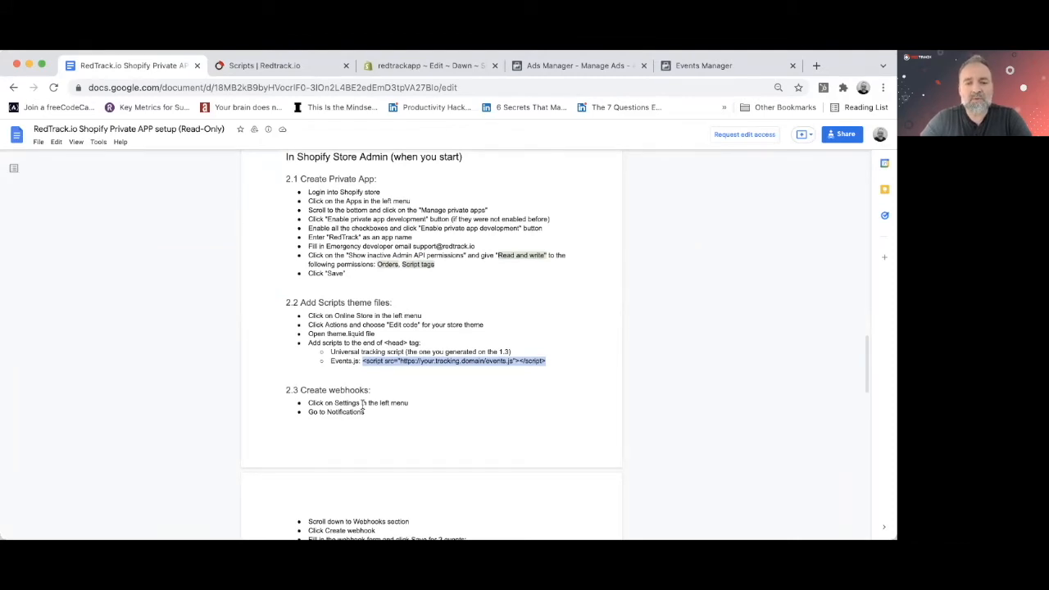
{"action": "scroll", "coordinate": [364, 404], "scroll_direction": "down", "scroll_amount": 4}
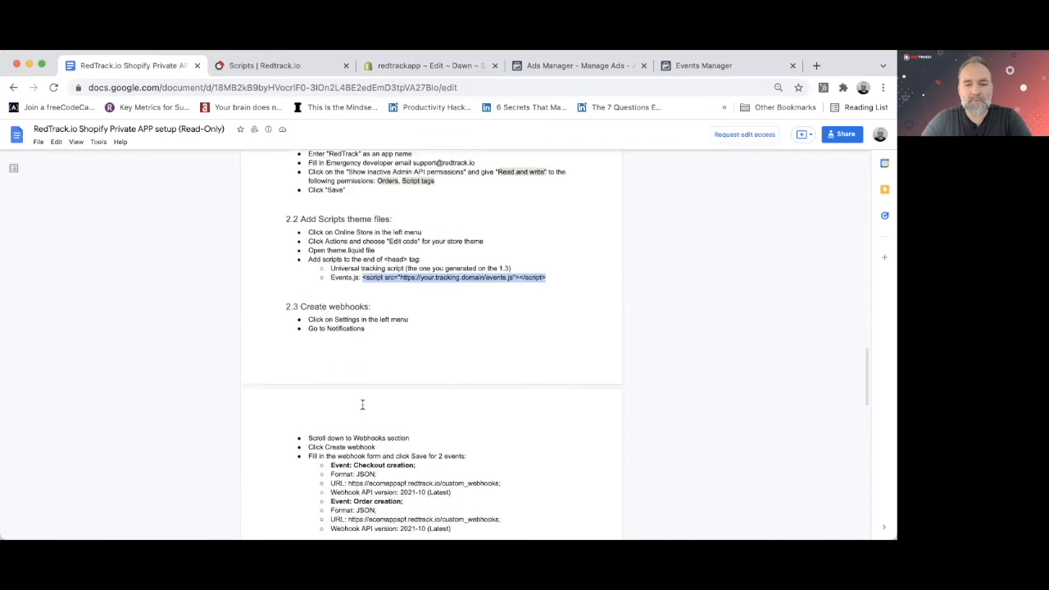
{"action": "left_click", "coordinate": [408, 65]}
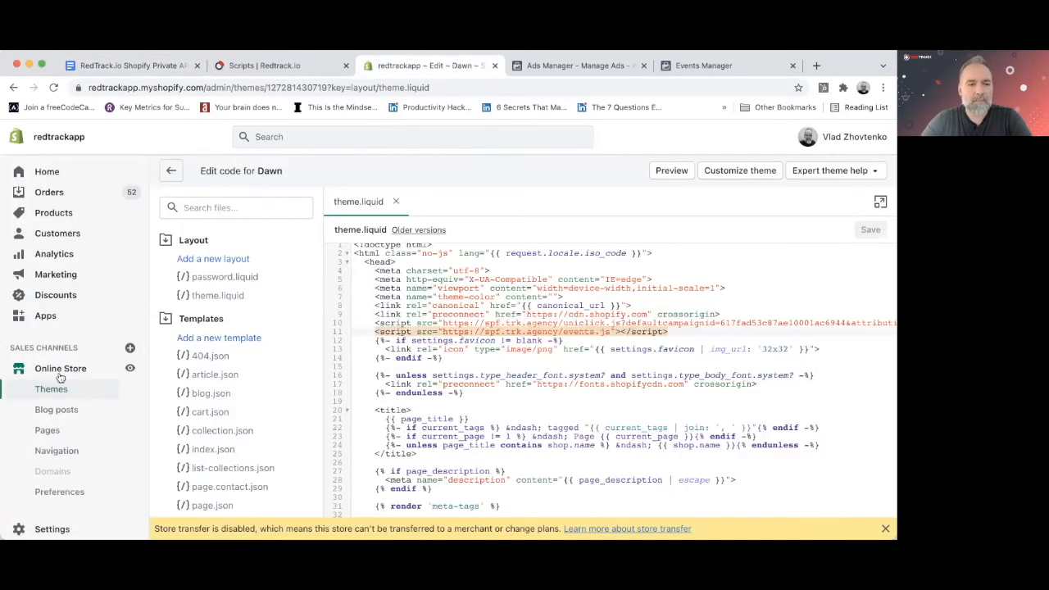
{"action": "scroll", "coordinate": [57, 430], "scroll_direction": "down", "scroll_amount": 1}
{"action": "left_click", "coordinate": [49, 487]}
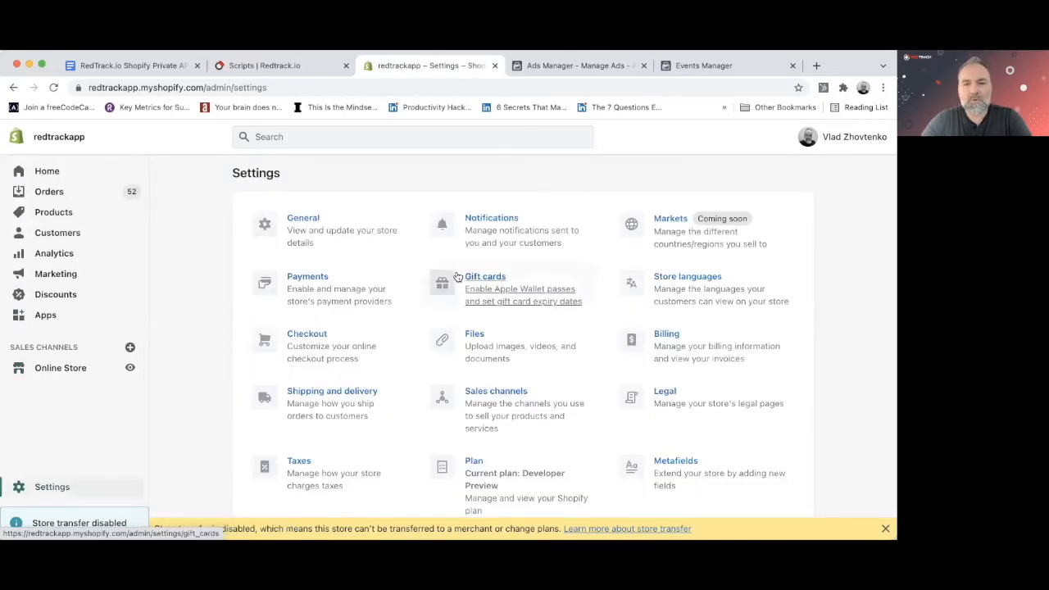
{"action": "left_click", "coordinate": [486, 223]}
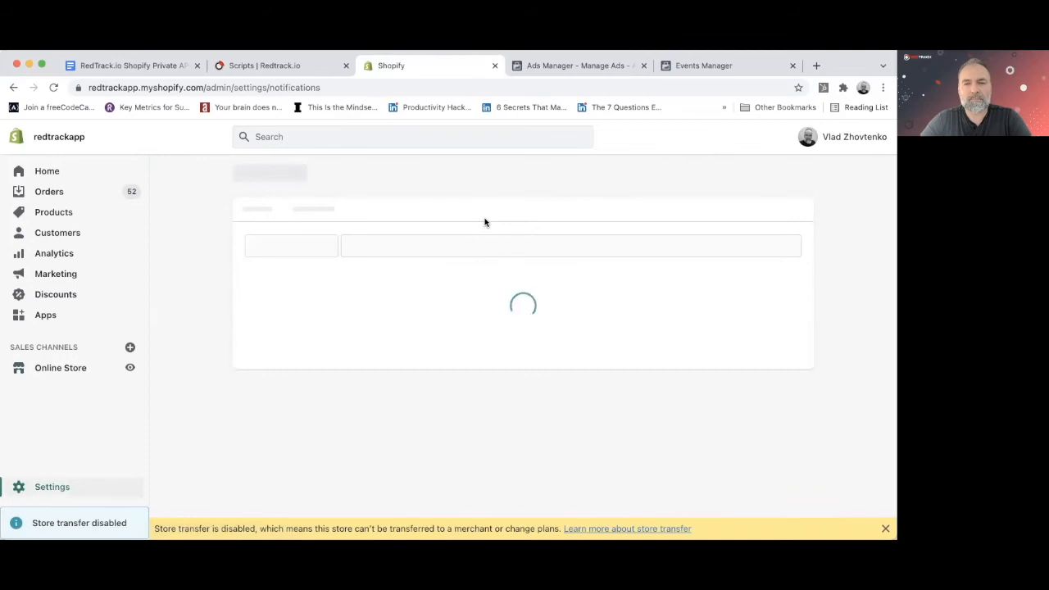
{"action": "scroll", "coordinate": [524, 306], "scroll_direction": "down", "scroll_amount": 6}
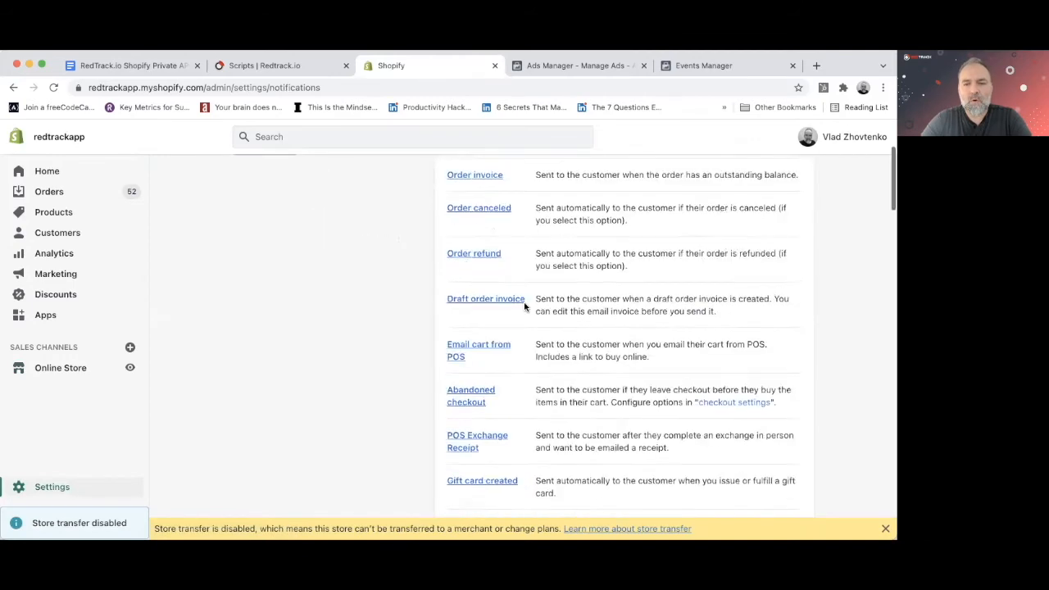
{"action": "scroll", "coordinate": [524, 307], "scroll_direction": "down", "scroll_amount": 10}
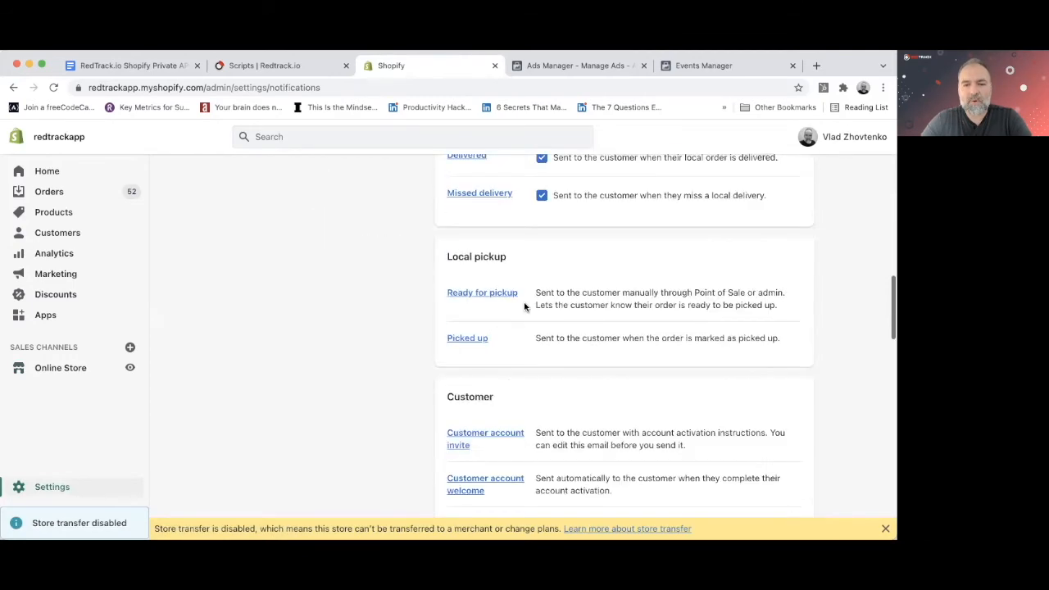
{"action": "scroll", "coordinate": [524, 306], "scroll_direction": "down", "scroll_amount": 10}
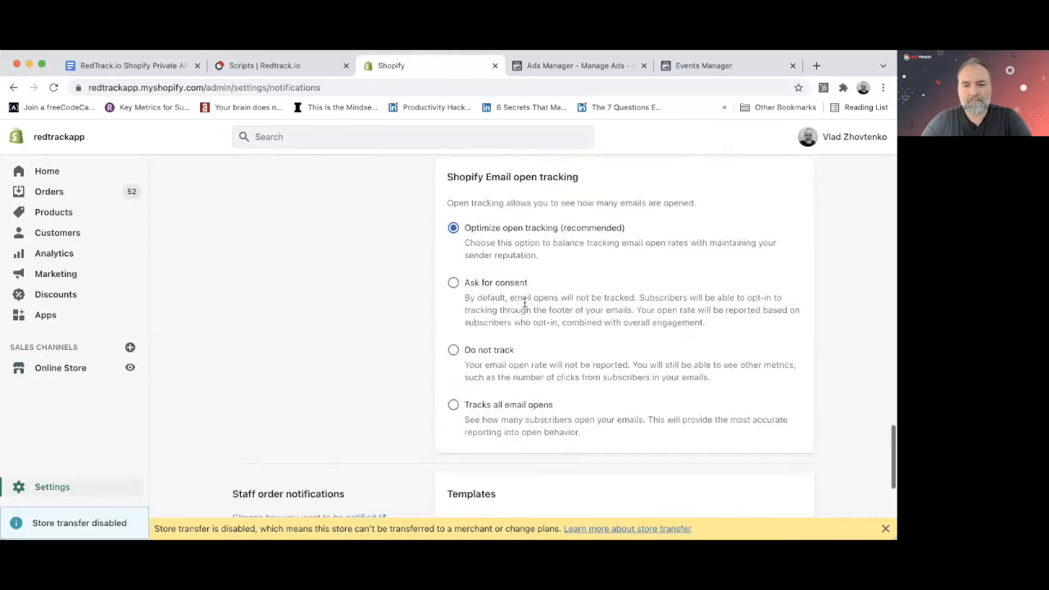
{"action": "scroll", "coordinate": [524, 306], "scroll_direction": "down", "scroll_amount": 2}
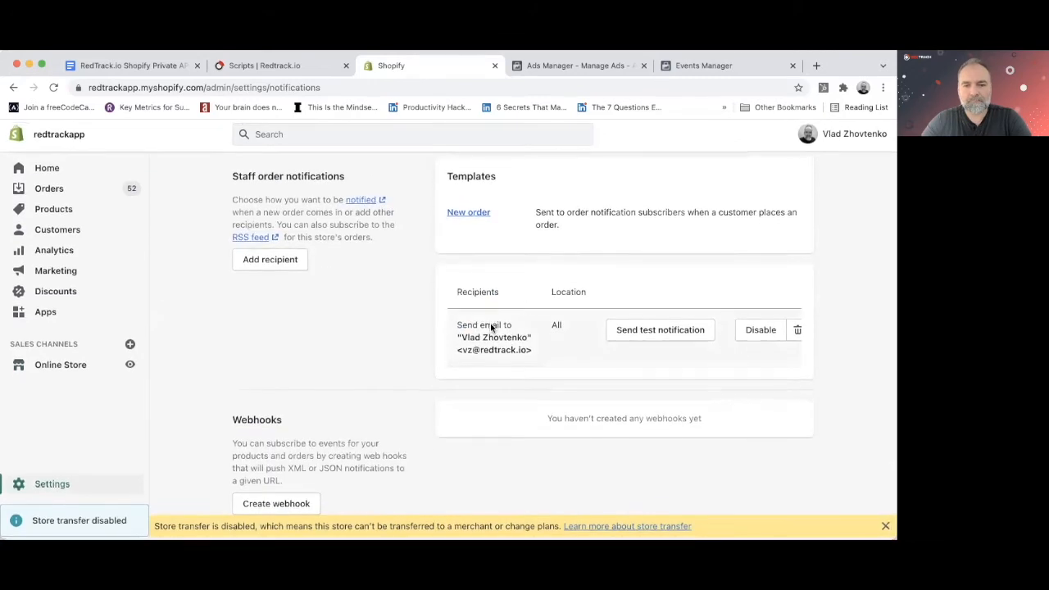
{"action": "left_click", "coordinate": [277, 507]}
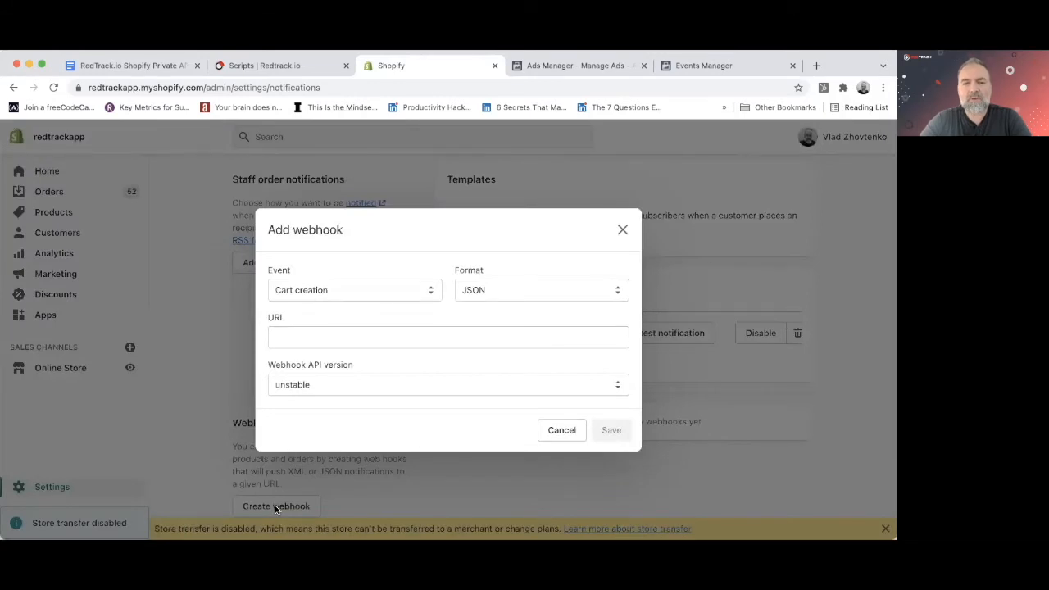
Copy the webhook URL listed for the Checkout creation event from section 2.3 of the setup guide.
{"action": "left_click", "coordinate": [153, 69]}
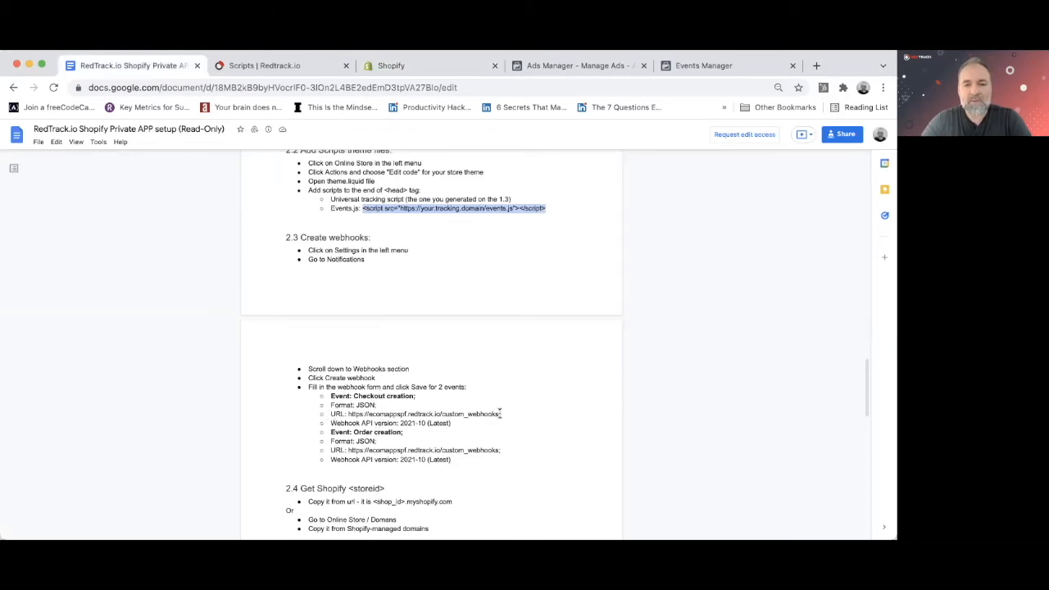
{"action": "left_click_drag", "start_coordinate": [499, 414], "coordinate": [351, 416]}
{"action": "key", "text": "super+c"}
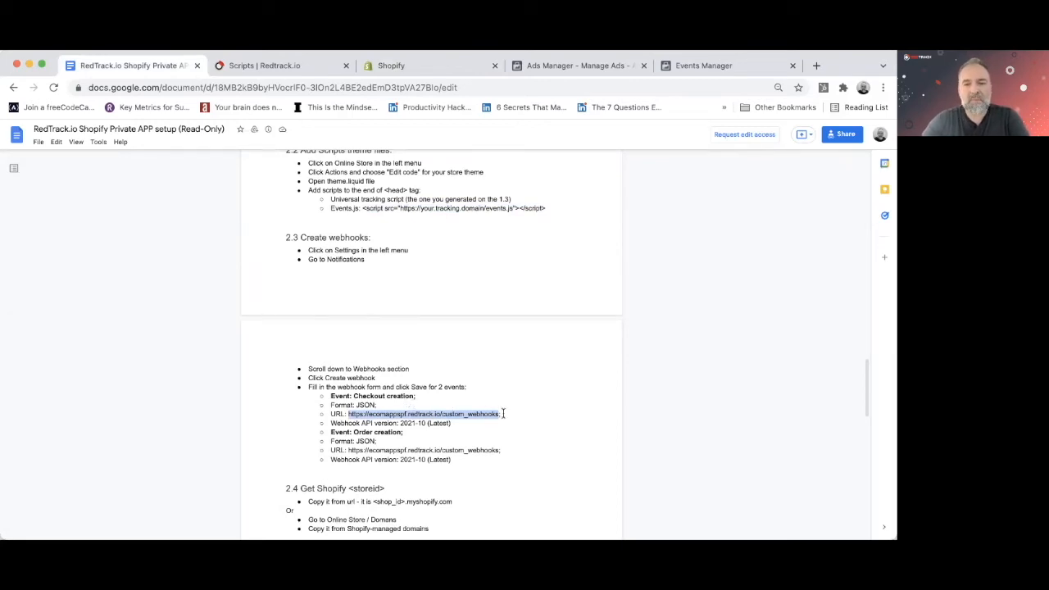
{"action": "left_click", "coordinate": [393, 66]}
{"action": "left_click", "coordinate": [356, 286]}
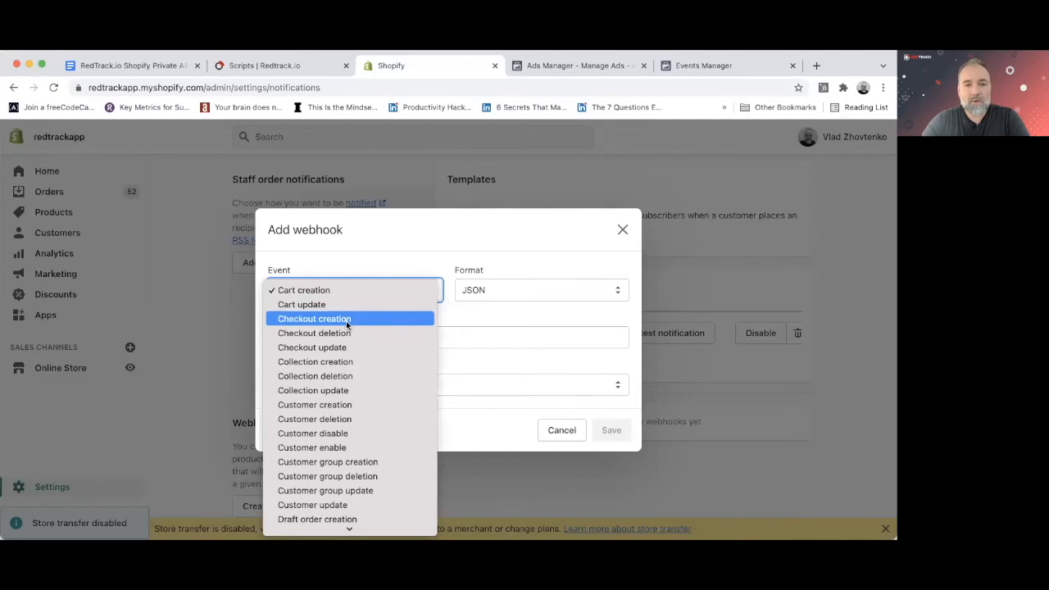
{"action": "left_click", "coordinate": [346, 324]}
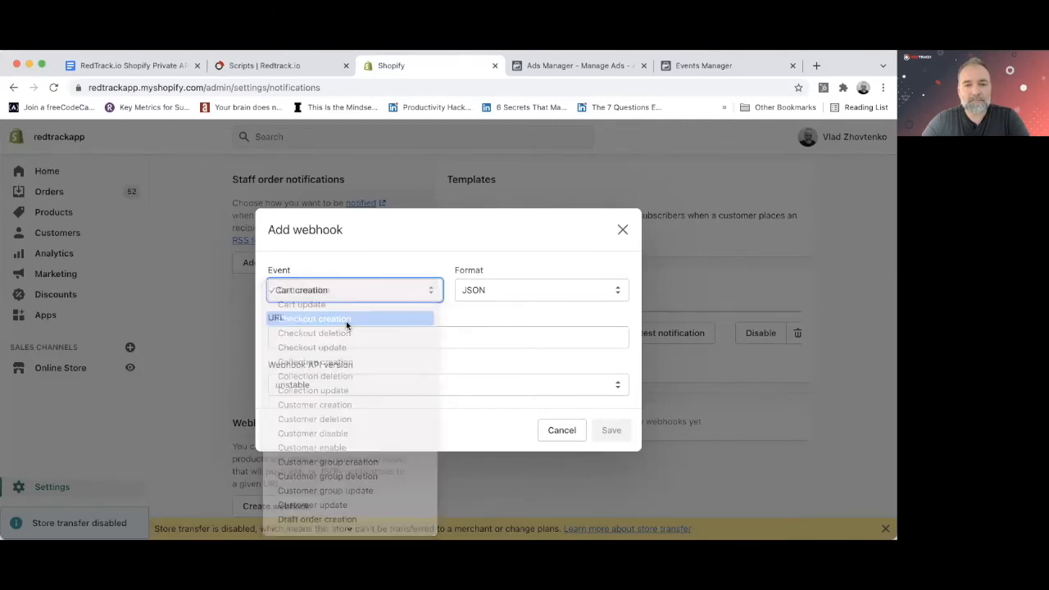
{"action": "left_click", "coordinate": [334, 338]}
{"action": "key", "text": "super+v"}
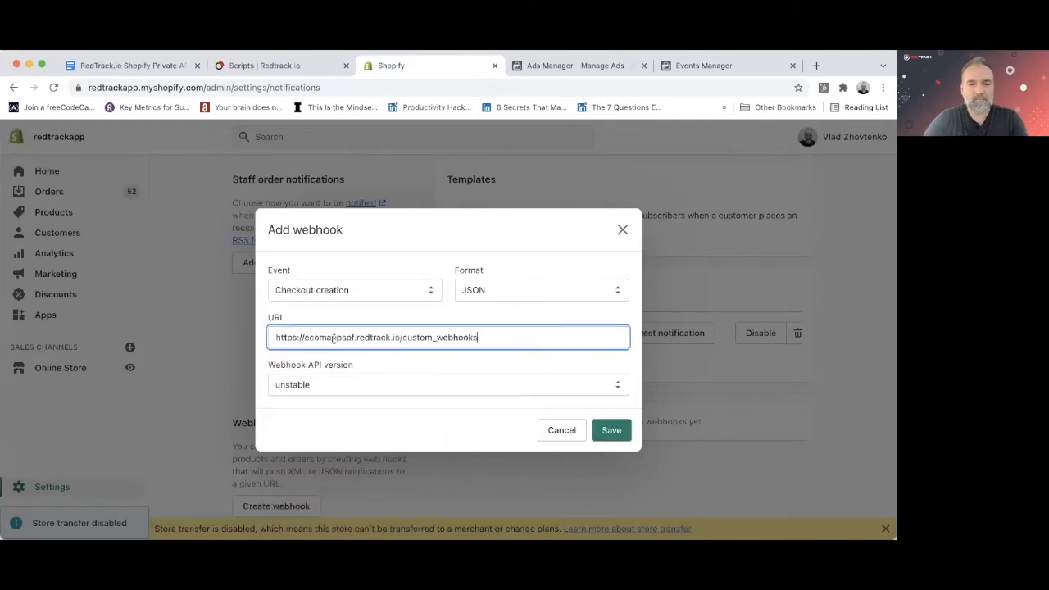
{"action": "left_click", "coordinate": [318, 392]}
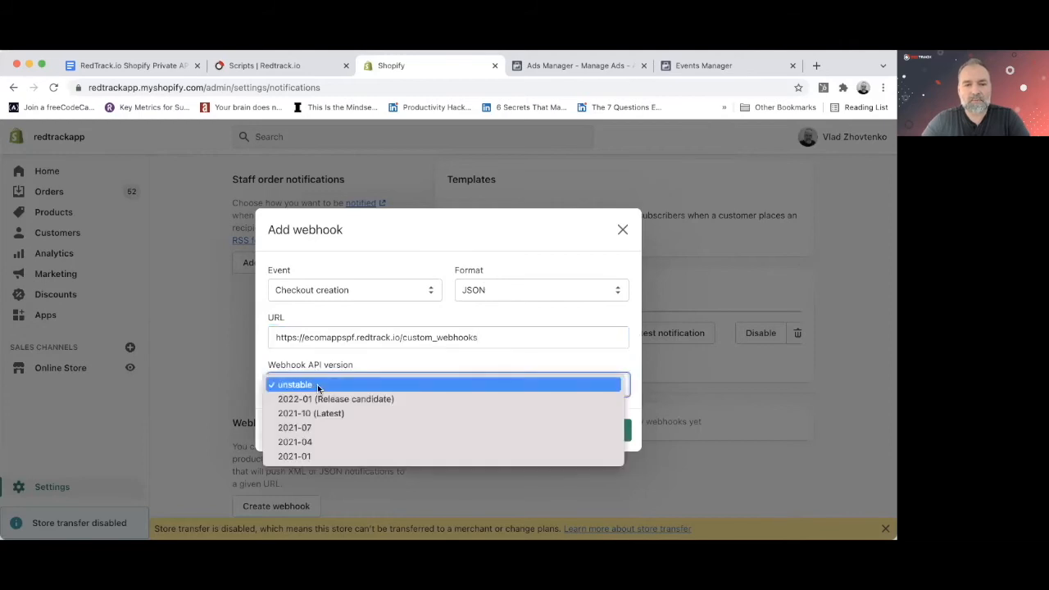
{"action": "left_click", "coordinate": [332, 412]}
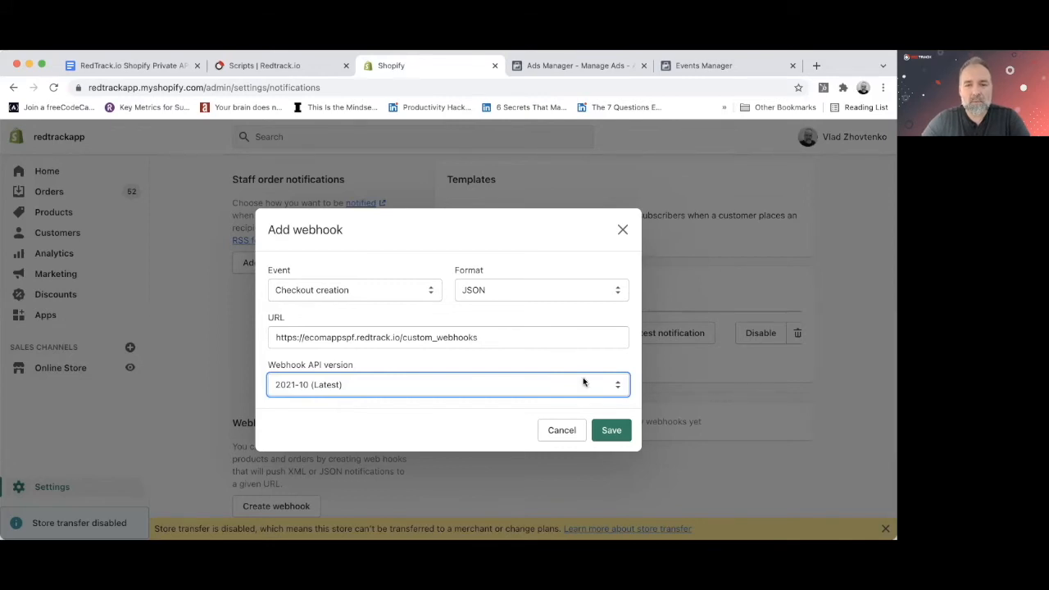
{"action": "left_click", "coordinate": [613, 430]}
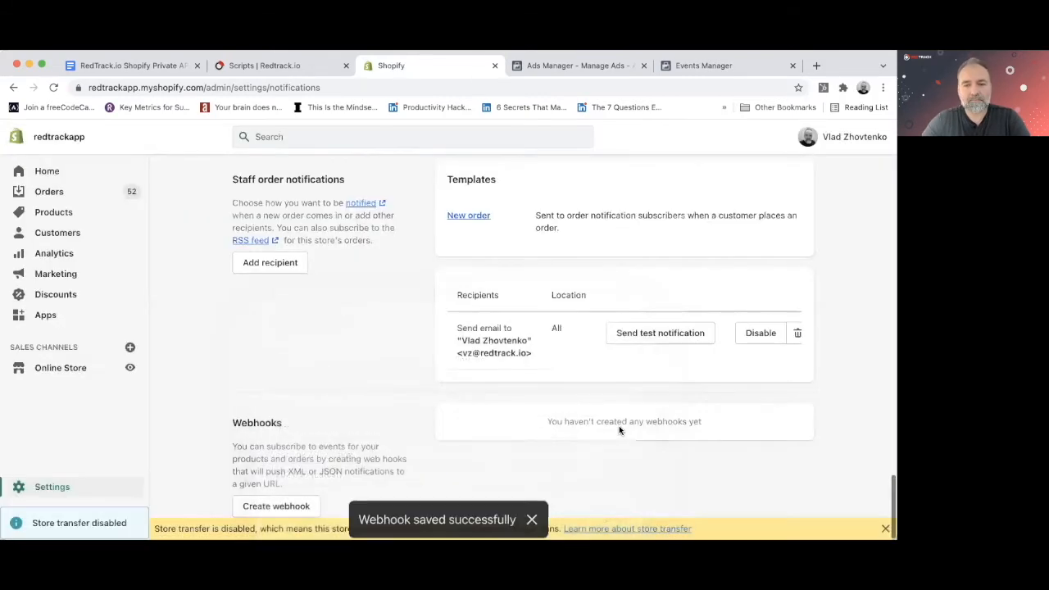
{"action": "left_click", "coordinate": [128, 69]}
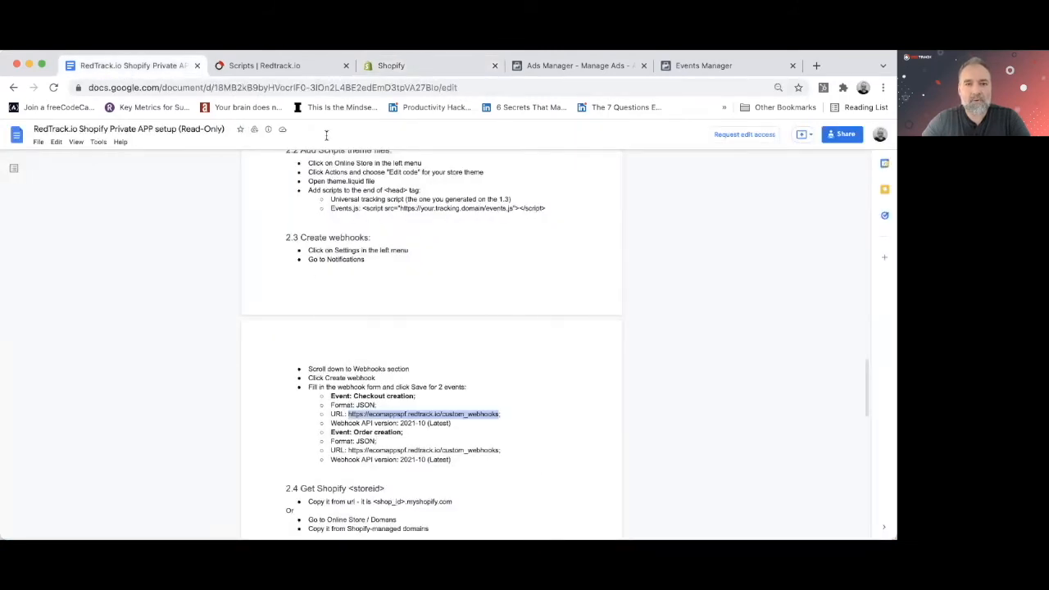
{"action": "left_click", "coordinate": [274, 67]}
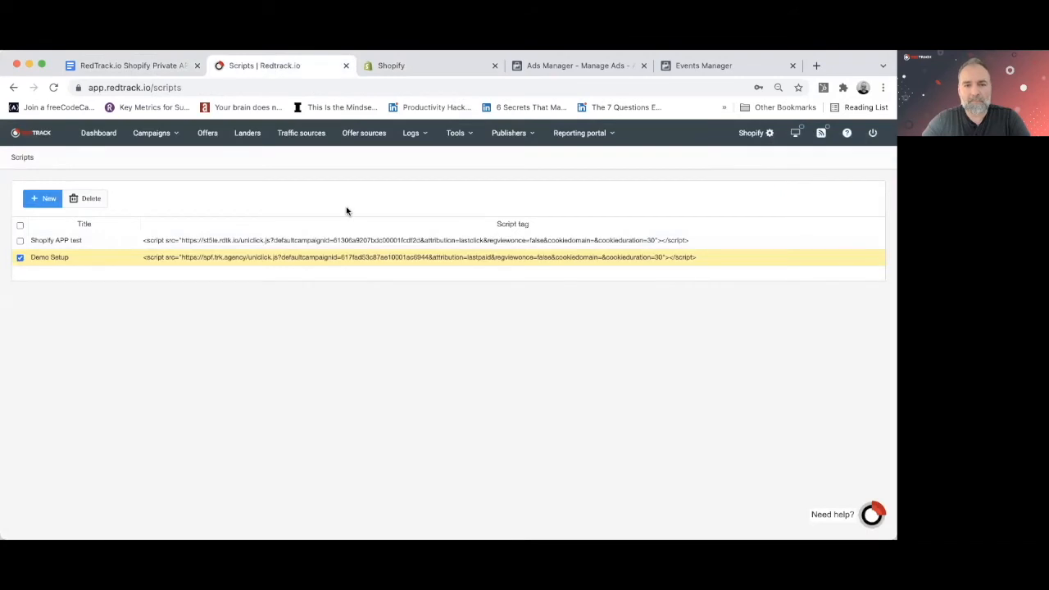
{"action": "left_click", "coordinate": [392, 65]}
{"action": "scroll", "coordinate": [492, 371], "scroll_direction": "down", "scroll_amount": 1}
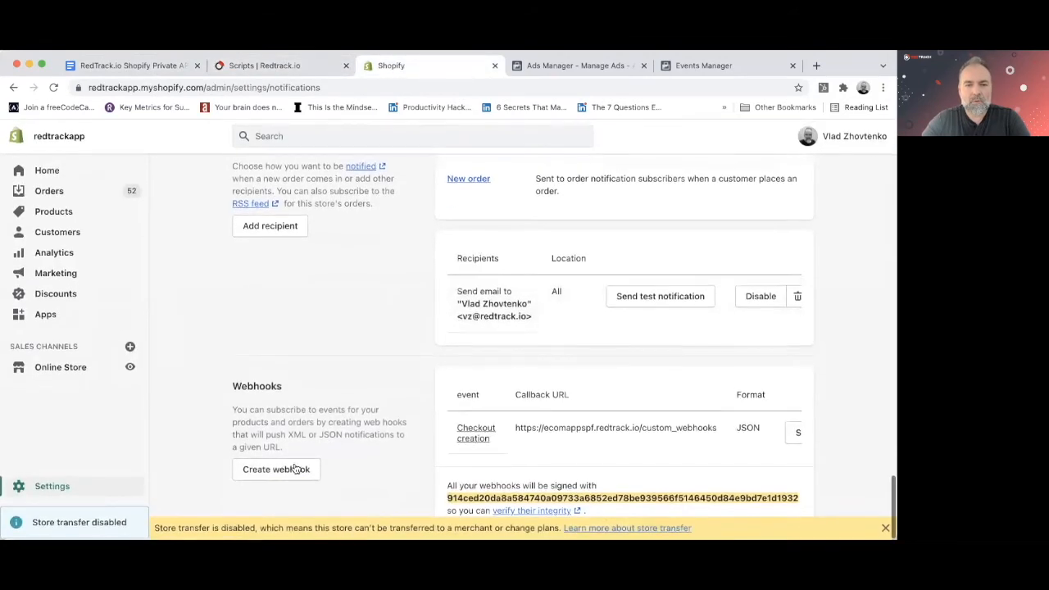
{"action": "left_click", "coordinate": [287, 469]}
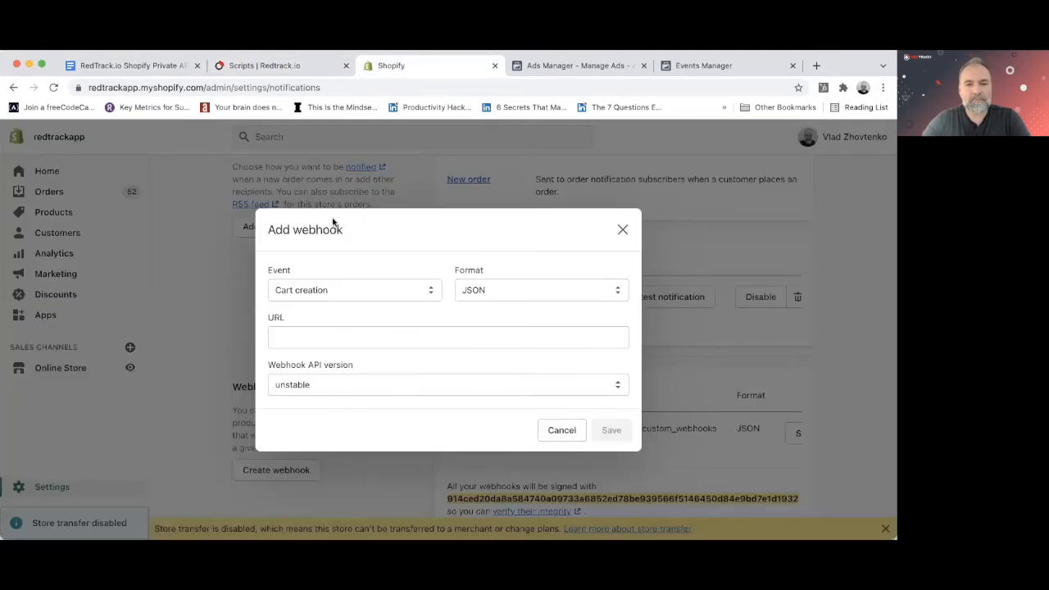
{"action": "left_click", "coordinate": [326, 294]}
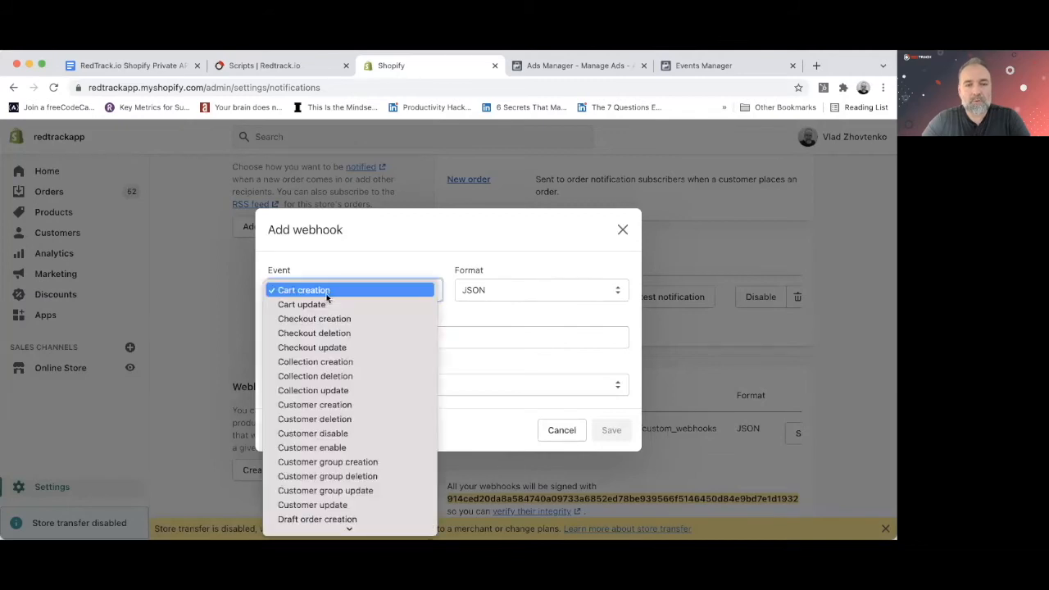
{"action": "key", "text": "o"}
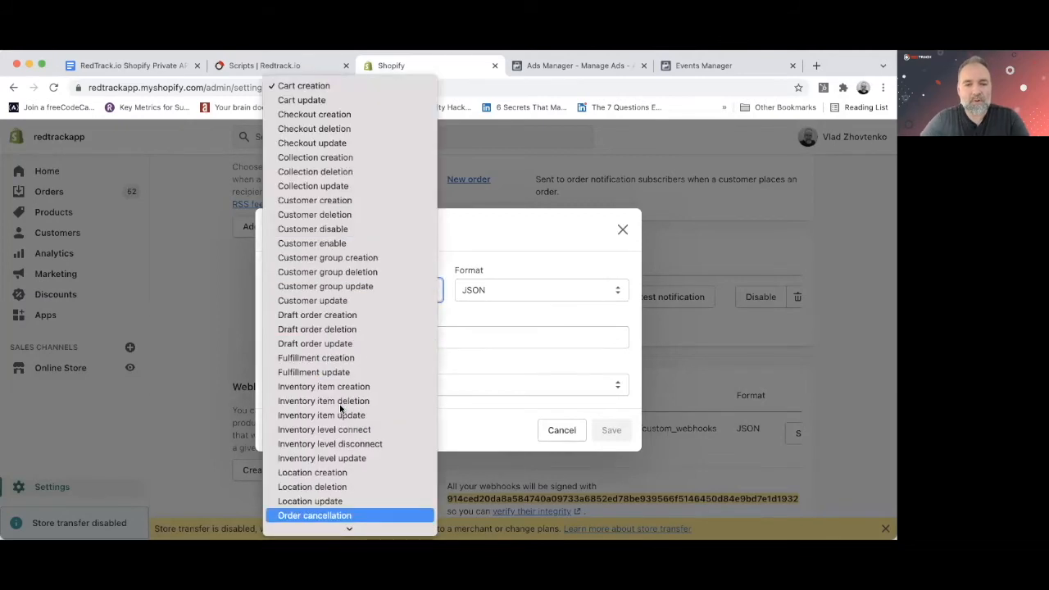
{"action": "scroll", "coordinate": [328, 467], "scroll_direction": "down", "scroll_amount": 5}
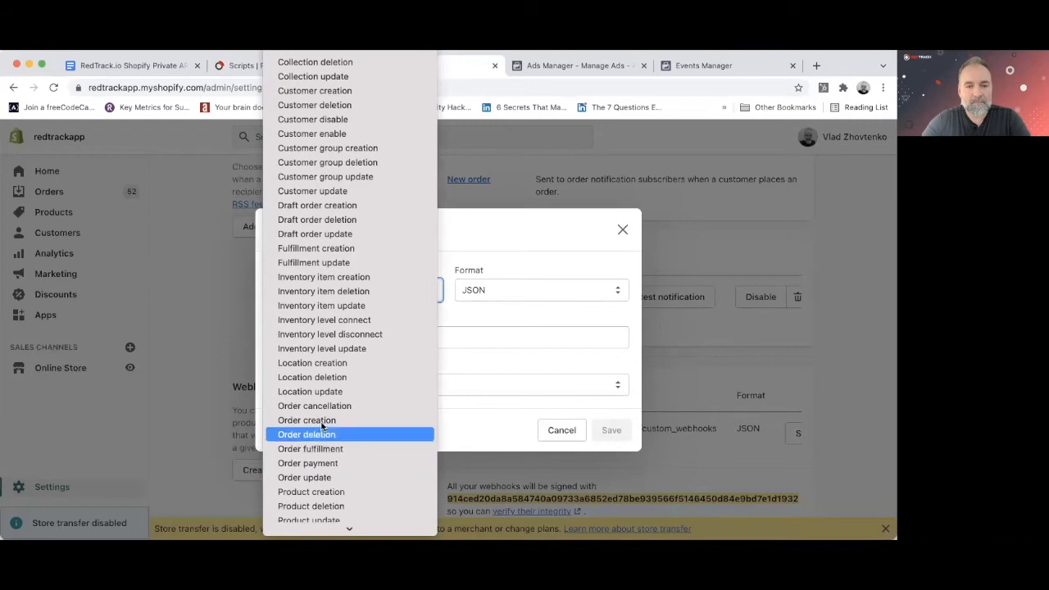
{"action": "left_click", "coordinate": [322, 421]}
{"action": "left_click", "coordinate": [373, 338]}
{"action": "key", "text": "super+v"}
{"action": "left_click", "coordinate": [343, 383]}
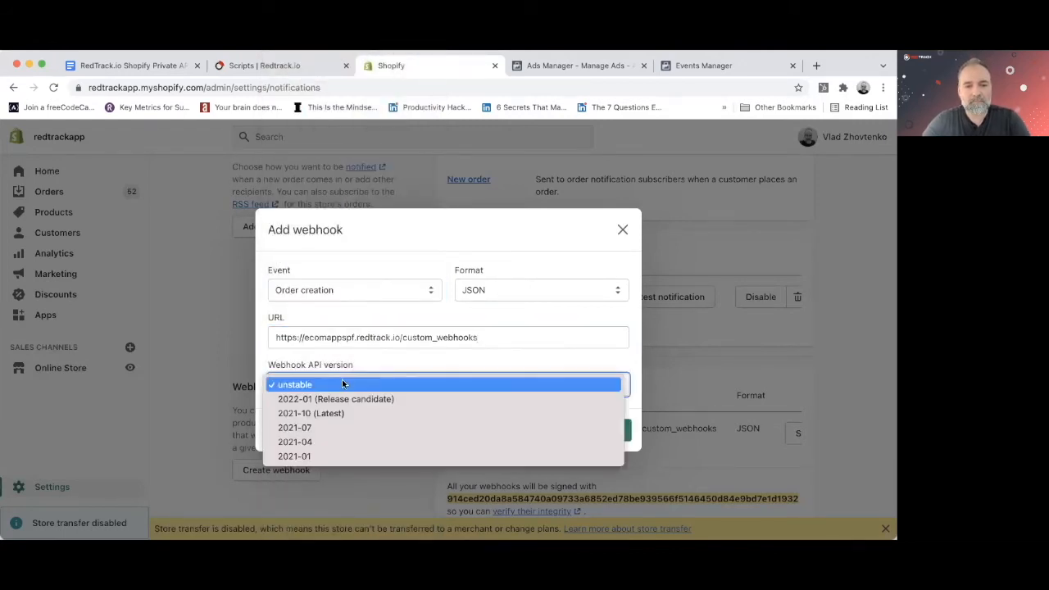
{"action": "left_click", "coordinate": [342, 414]}
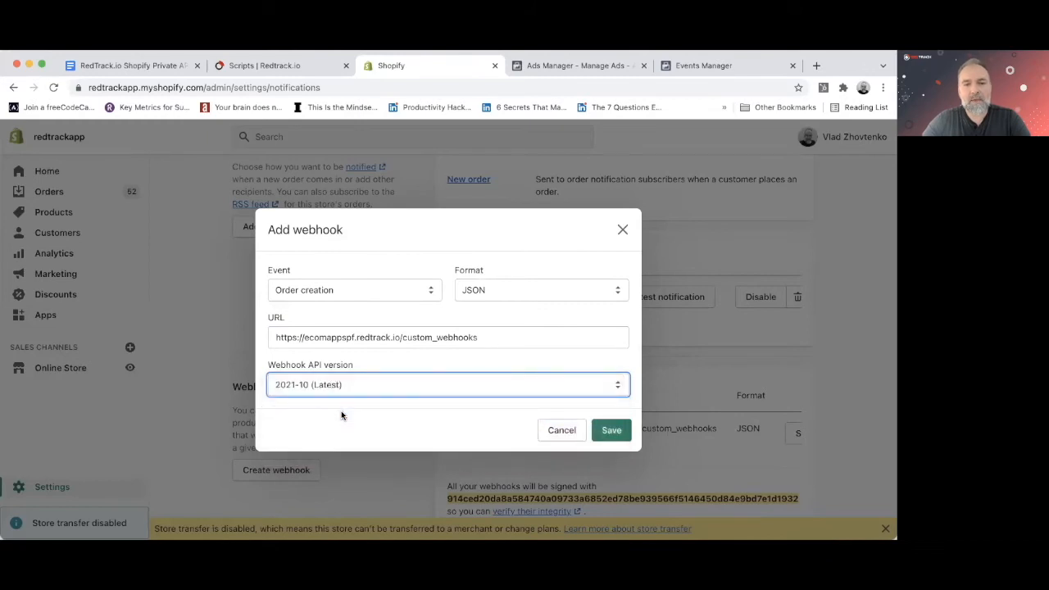
{"action": "left_click", "coordinate": [608, 430]}
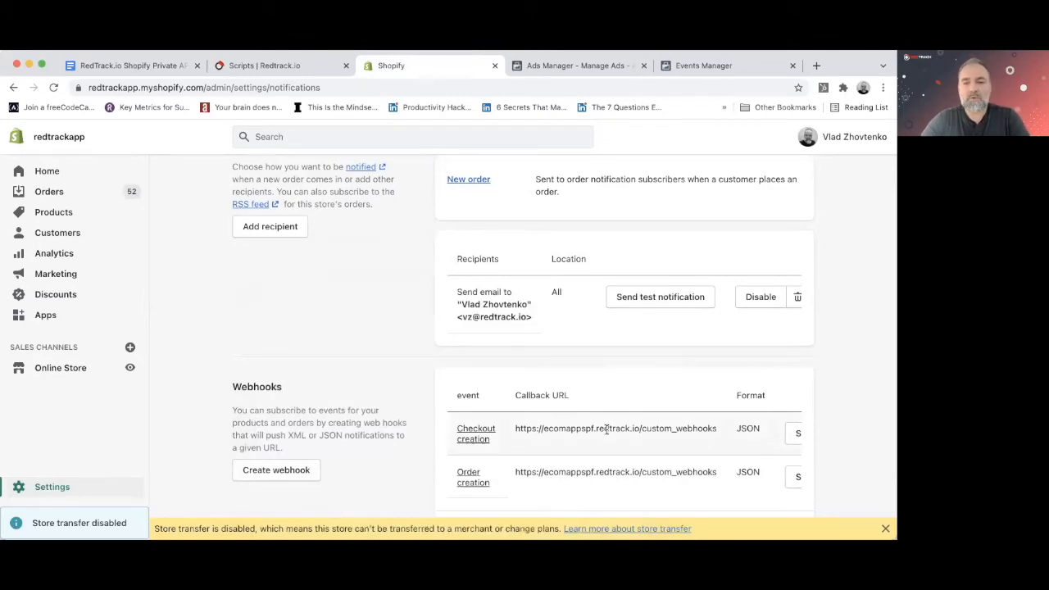
Consult sections 2.4 and 2.5 of the setup guide and compare the store ID instructions with the Shopify store's URL.
{"action": "left_click", "coordinate": [146, 66]}
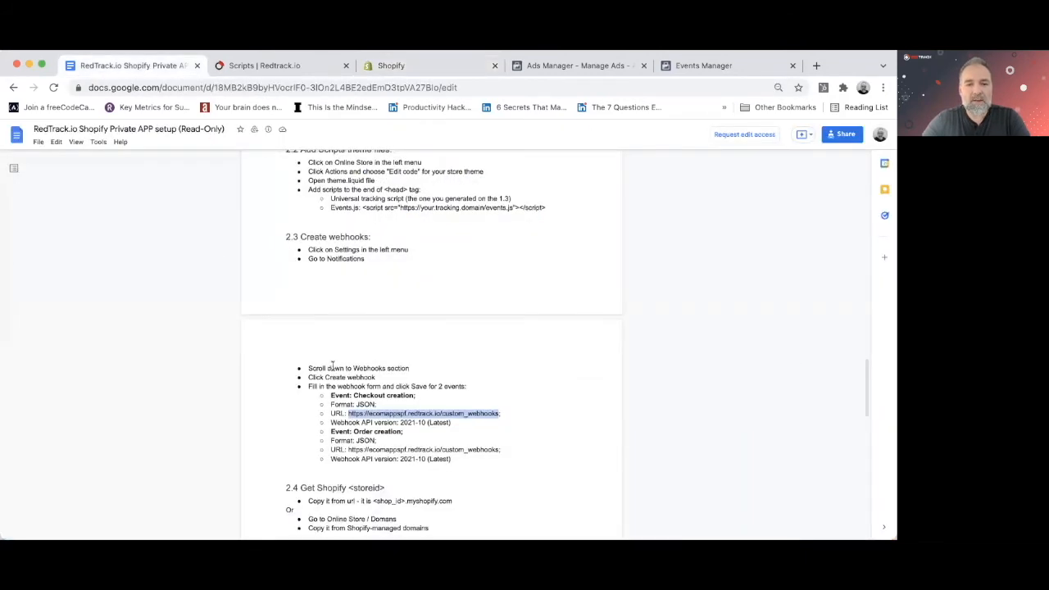
{"action": "scroll", "coordinate": [345, 400], "scroll_direction": "down", "scroll_amount": 2}
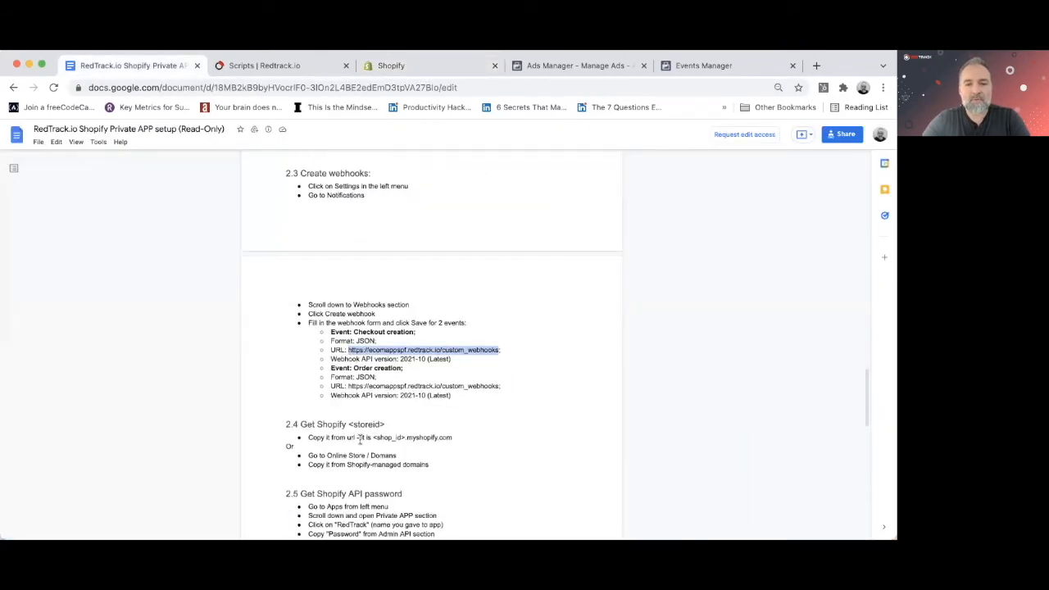
{"action": "scroll", "coordinate": [360, 443], "scroll_direction": "down", "scroll_amount": 2}
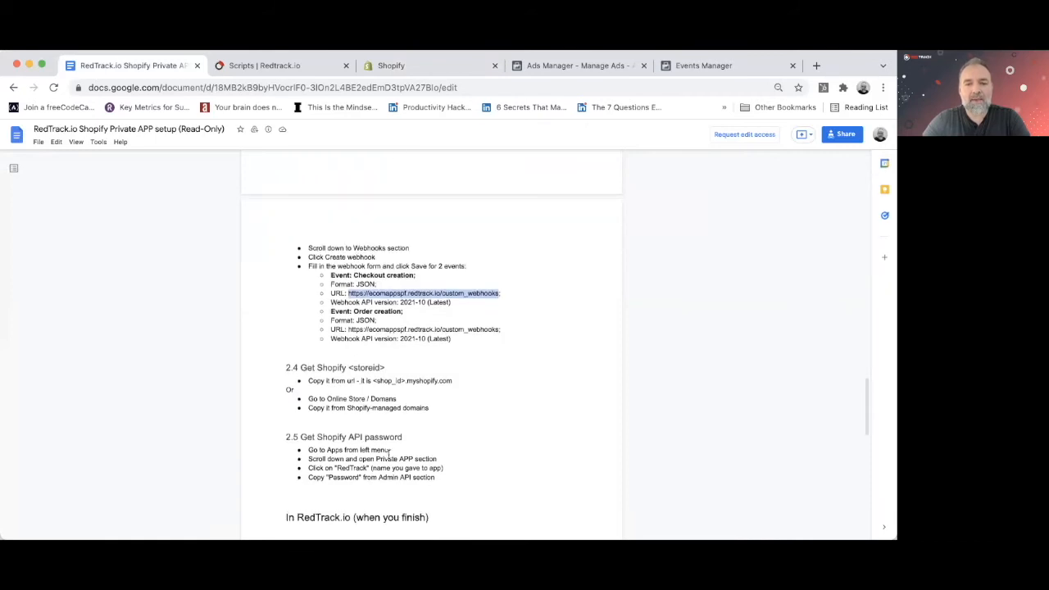
{"action": "left_click", "coordinate": [420, 68]}
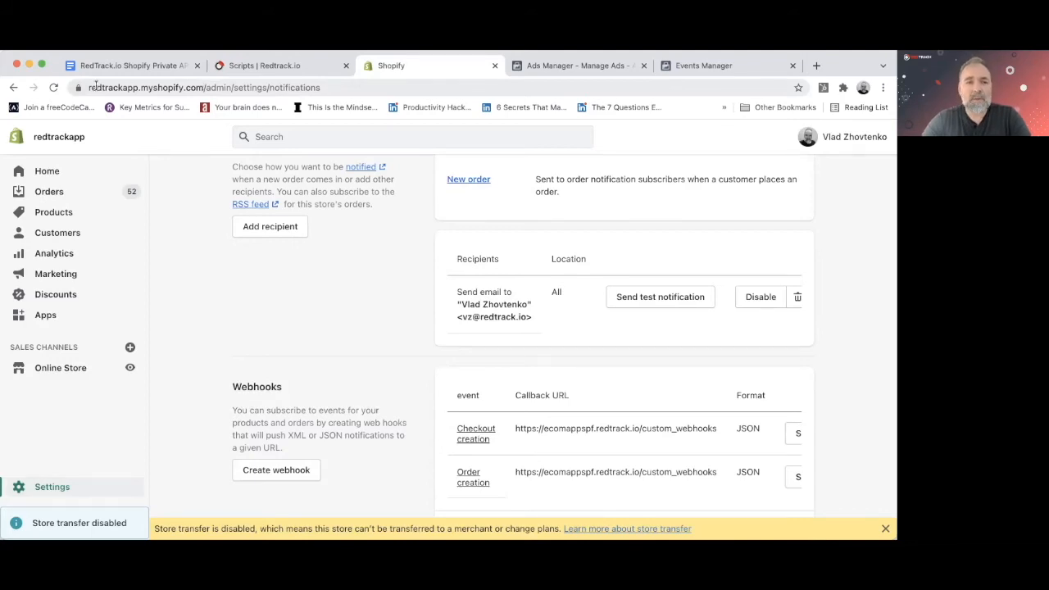
{"action": "left_click", "coordinate": [164, 65]}
{"action": "scroll", "coordinate": [349, 393], "scroll_direction": "down", "scroll_amount": 2}
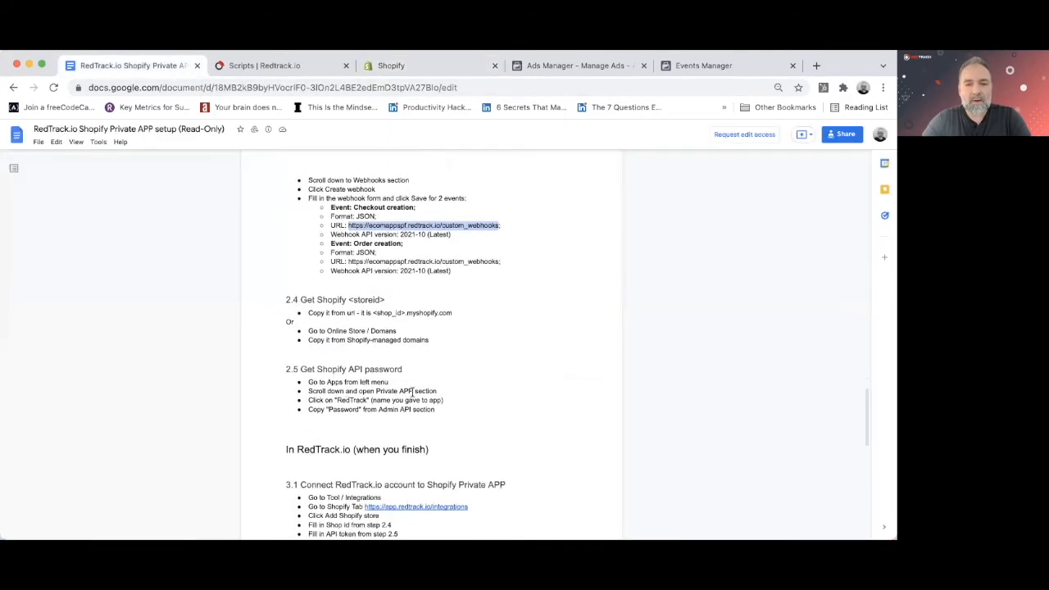
Switch to Shopify and open the store's private apps management page.
{"action": "left_click", "coordinate": [404, 65]}
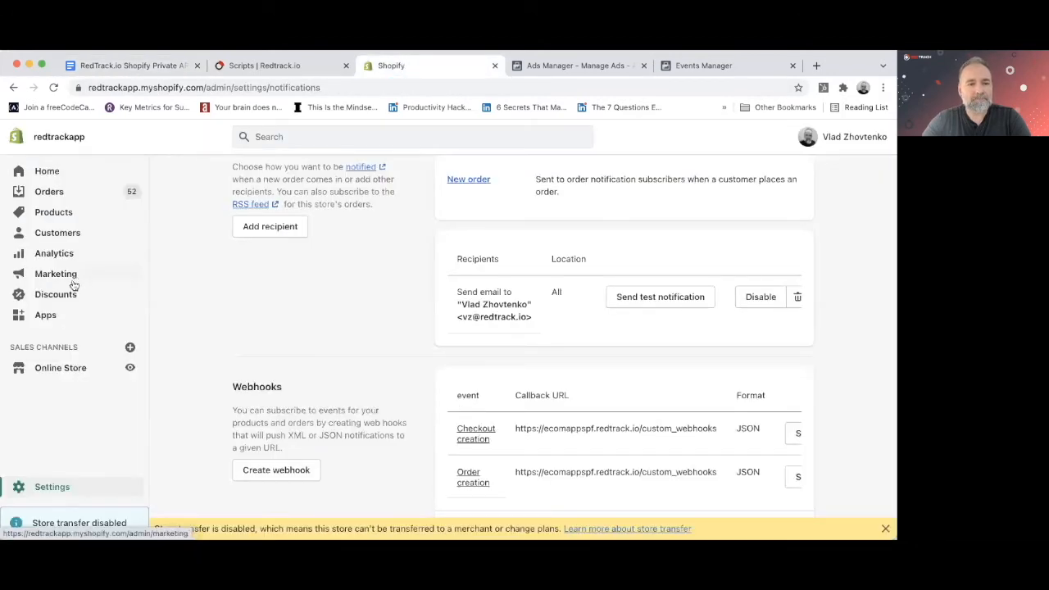
{"action": "left_click", "coordinate": [47, 321]}
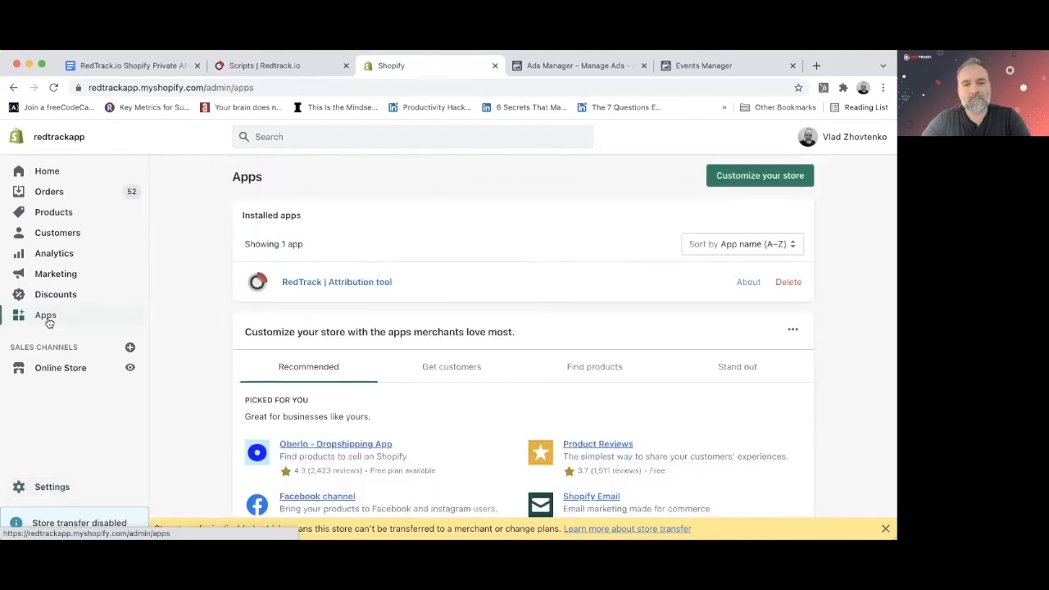
{"action": "scroll", "coordinate": [375, 398], "scroll_direction": "down", "scroll_amount": 3}
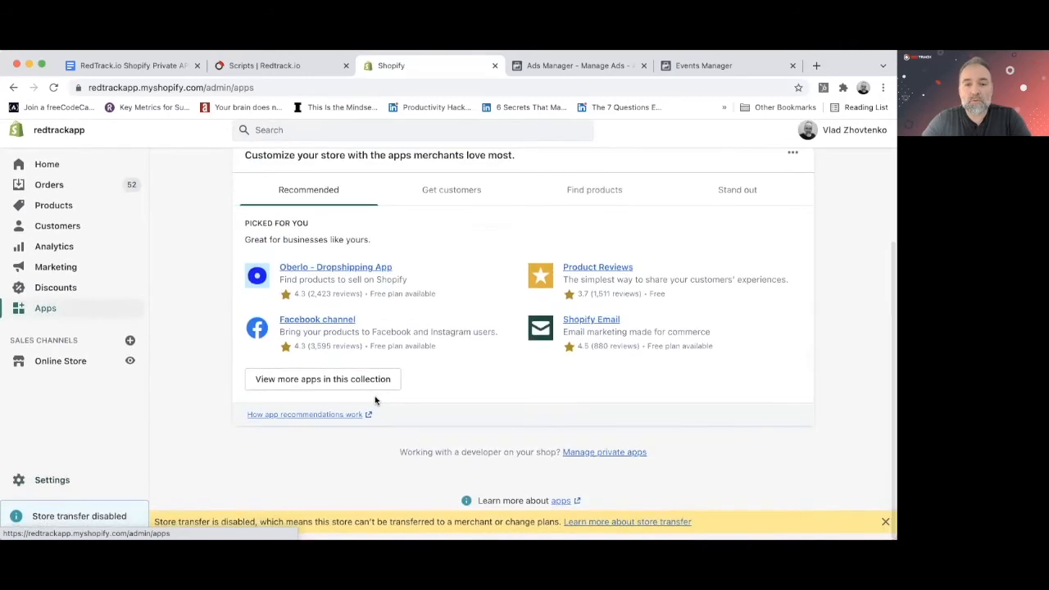
{"action": "scroll", "coordinate": [438, 396], "scroll_direction": "up", "scroll_amount": 2}
{"action": "scroll", "coordinate": [438, 396], "scroll_direction": "down", "scroll_amount": 2}
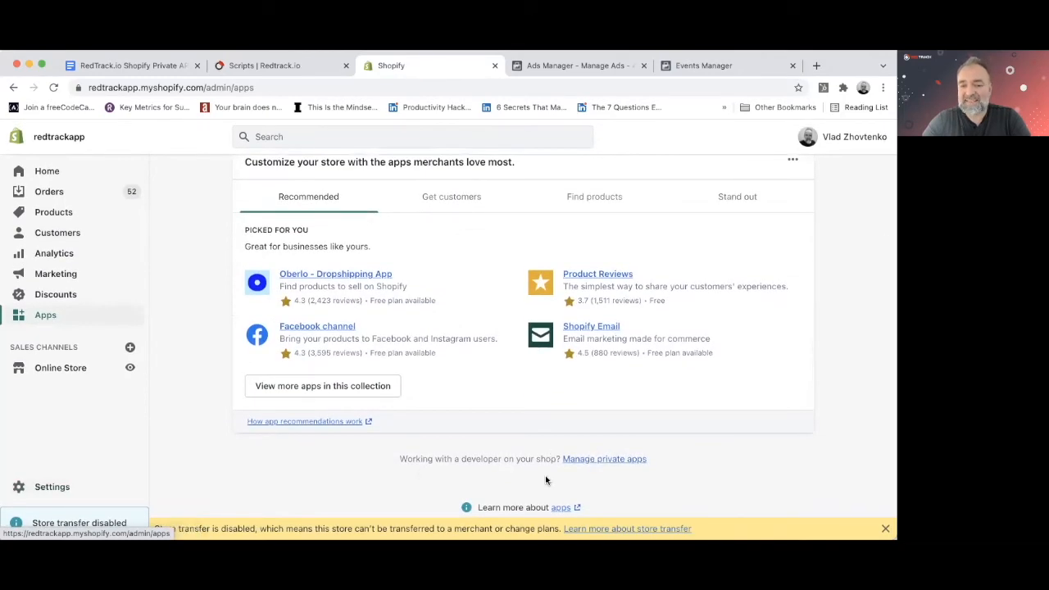
{"action": "left_click", "coordinate": [594, 461]}
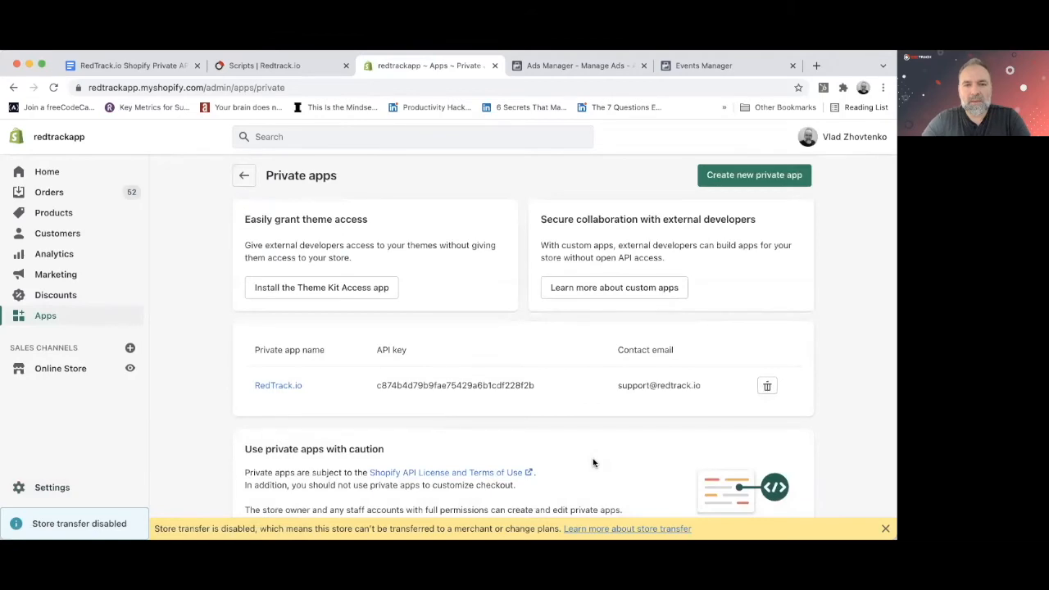
Open the RedTrack.io private app and copy its Admin API password.
{"action": "scroll", "coordinate": [594, 463], "scroll_direction": "down", "scroll_amount": 3}
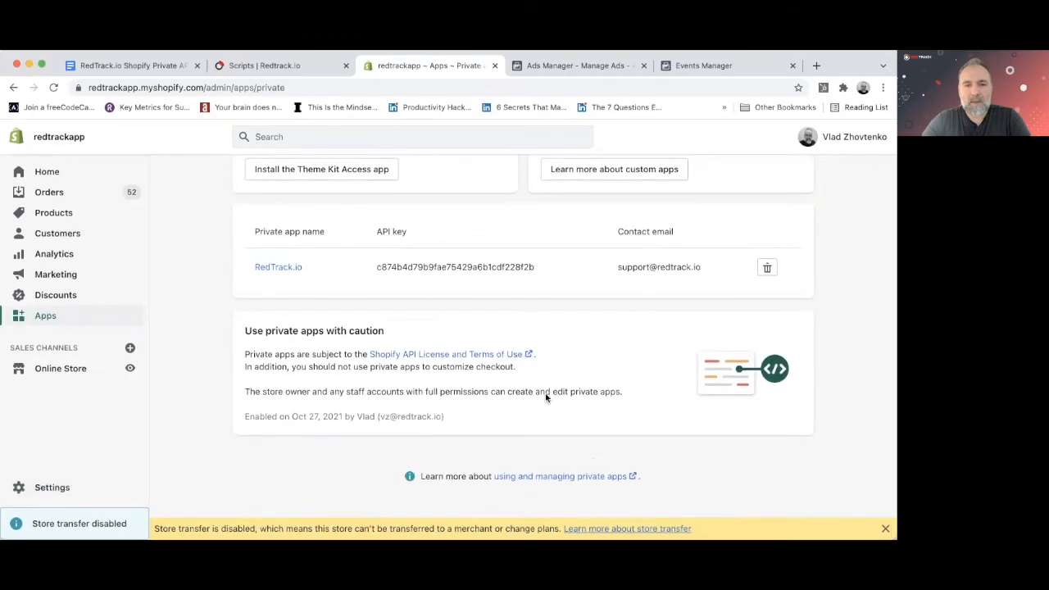
{"action": "left_click", "coordinate": [278, 268]}
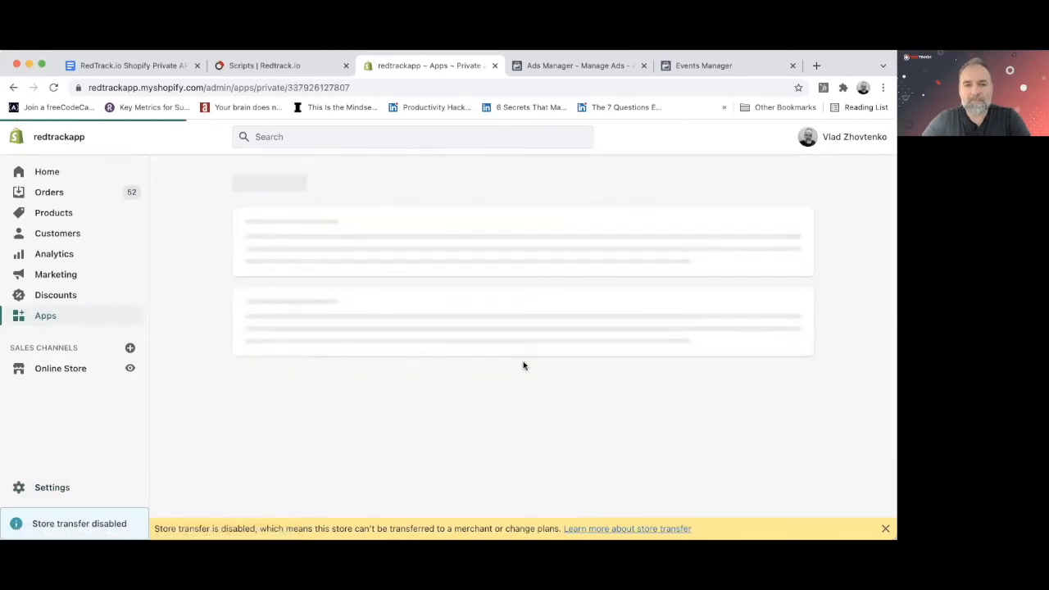
{"action": "scroll", "coordinate": [523, 366], "scroll_direction": "down", "scroll_amount": 2}
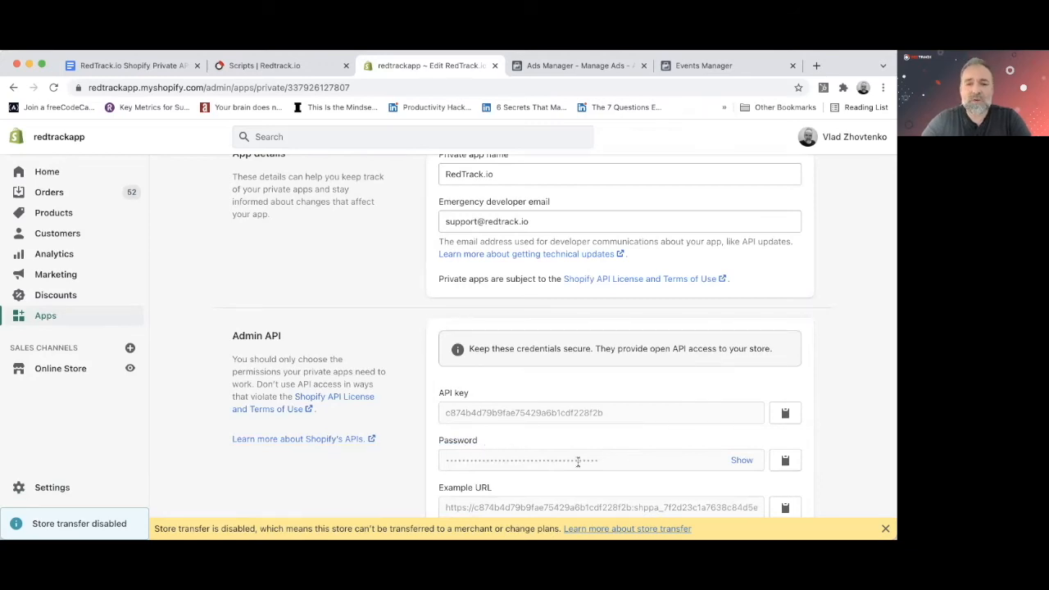
{"action": "scroll", "coordinate": [578, 461], "scroll_direction": "up", "scroll_amount": 1}
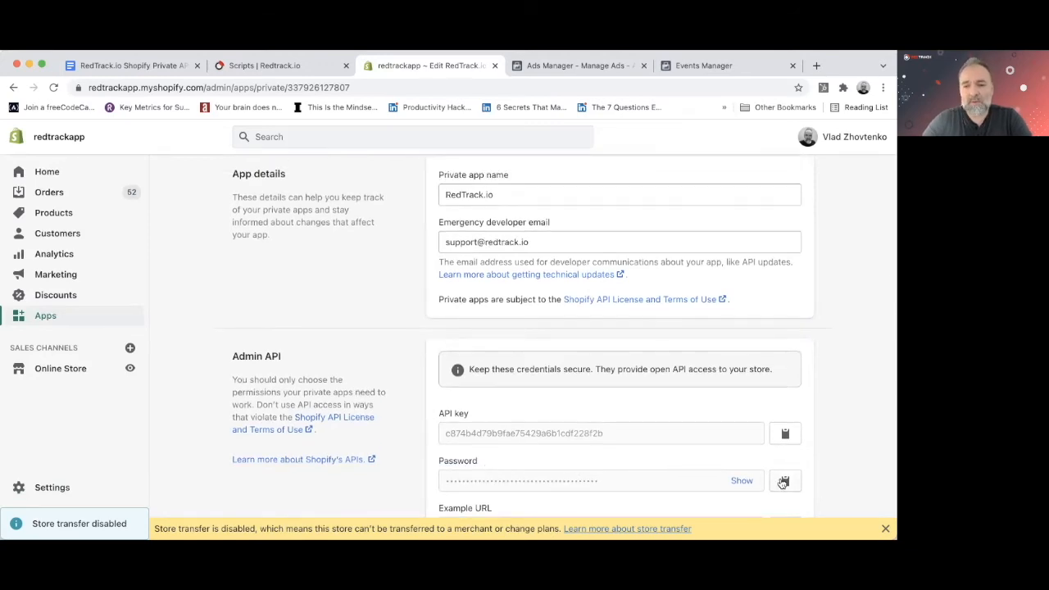
{"action": "left_click", "coordinate": [785, 481]}
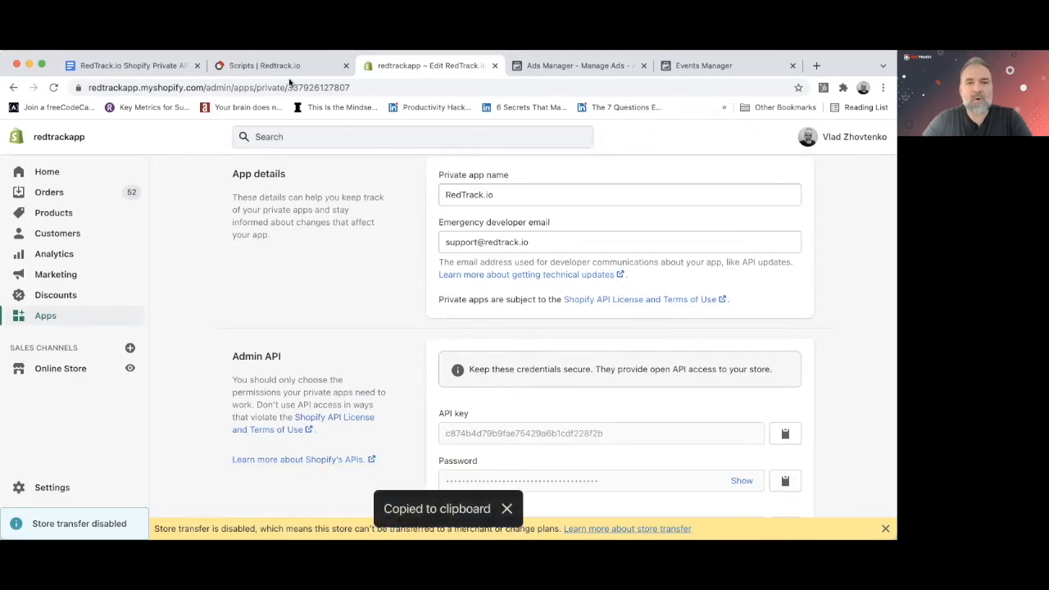
Following section 3.1 of the guide, add a Shopify store in RedTrack's integrations and paste the API password as its token.
{"action": "left_click", "coordinate": [172, 66]}
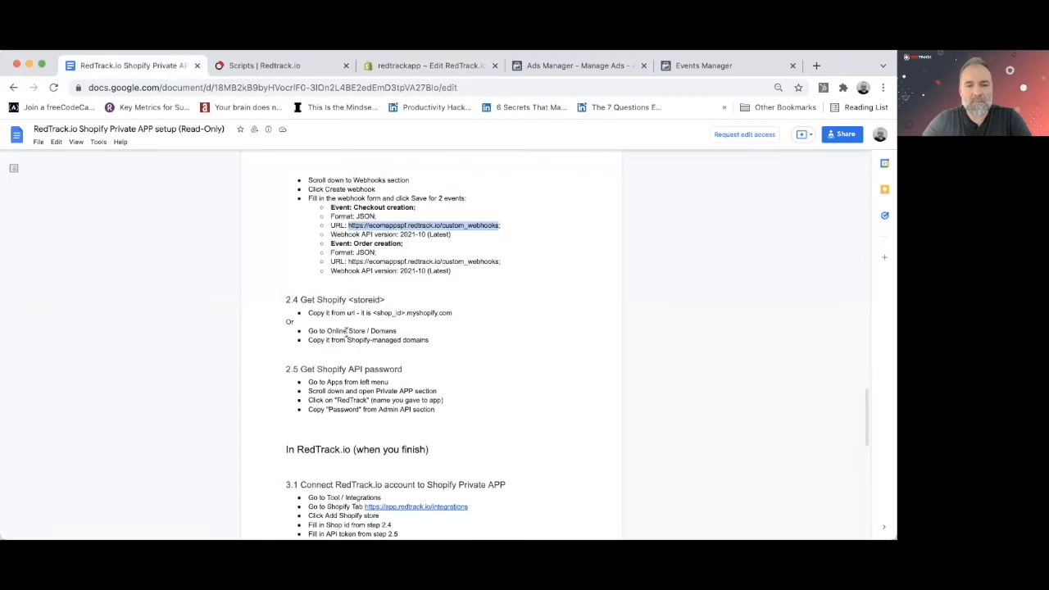
{"action": "scroll", "coordinate": [464, 418], "scroll_direction": "down", "scroll_amount": 3}
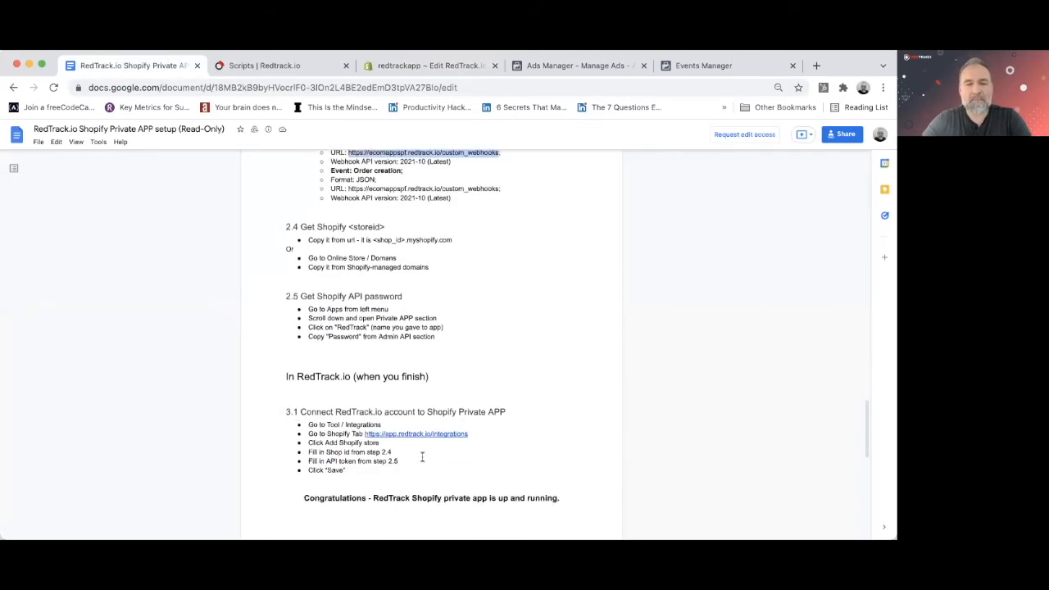
{"action": "left_click", "coordinate": [300, 69]}
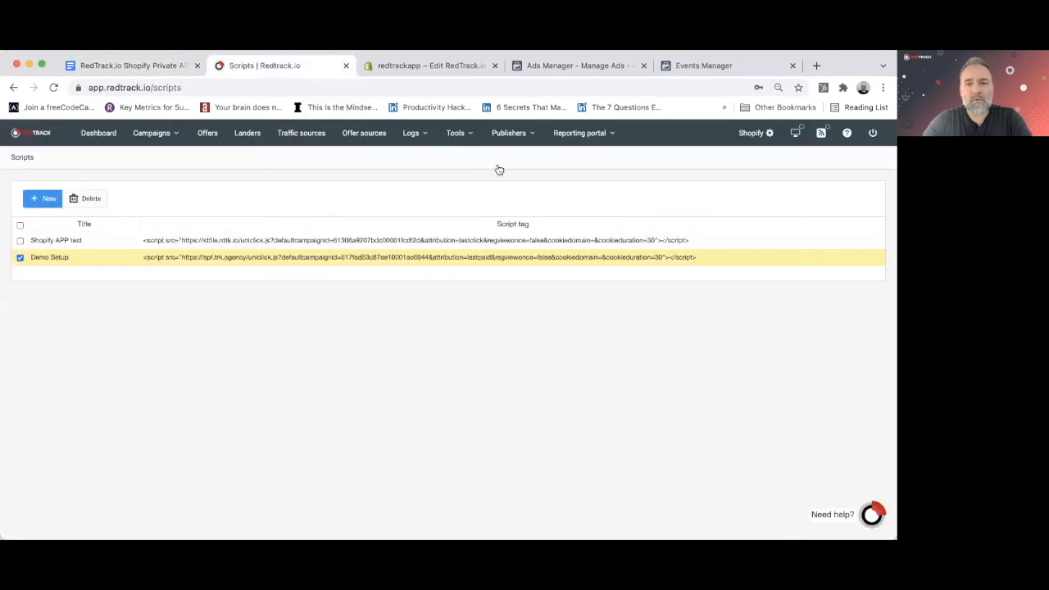
{"action": "mouse_move", "coordinate": [472, 135]}
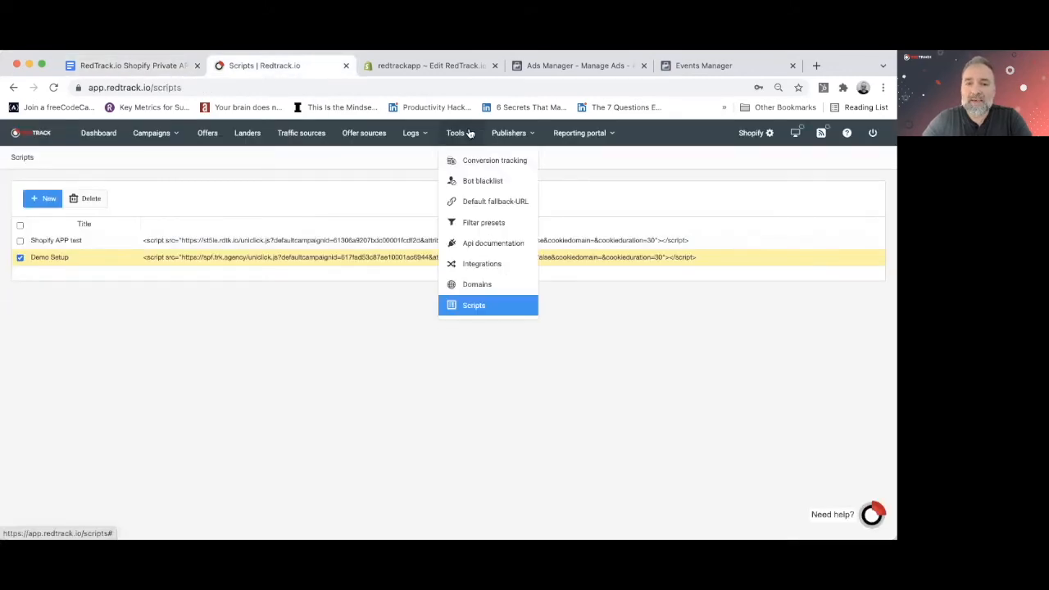
{"action": "left_click", "coordinate": [482, 264]}
{"action": "left_click", "coordinate": [223, 235]}
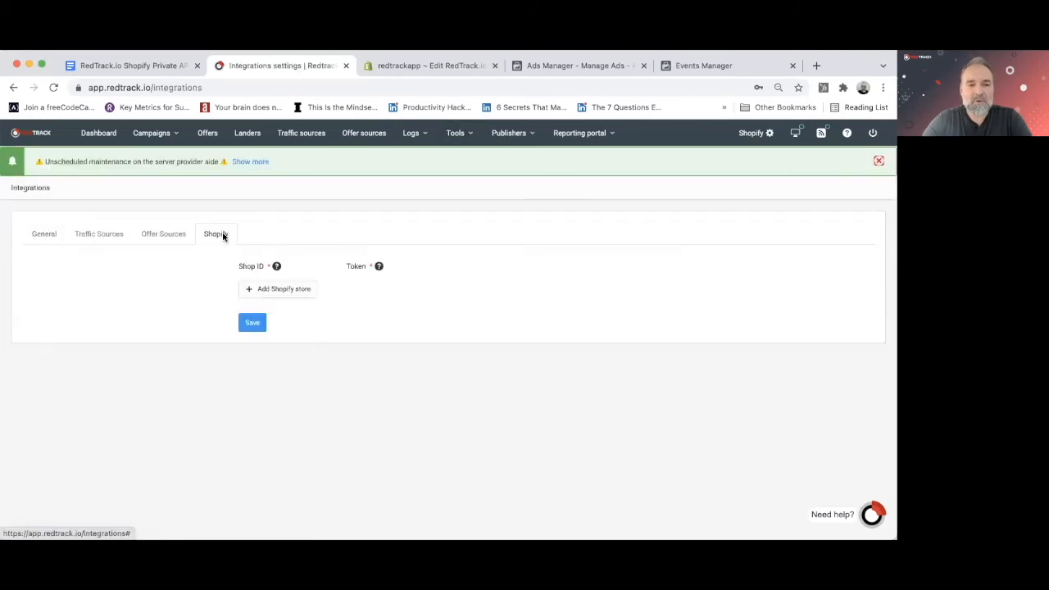
{"action": "left_click", "coordinate": [270, 293]}
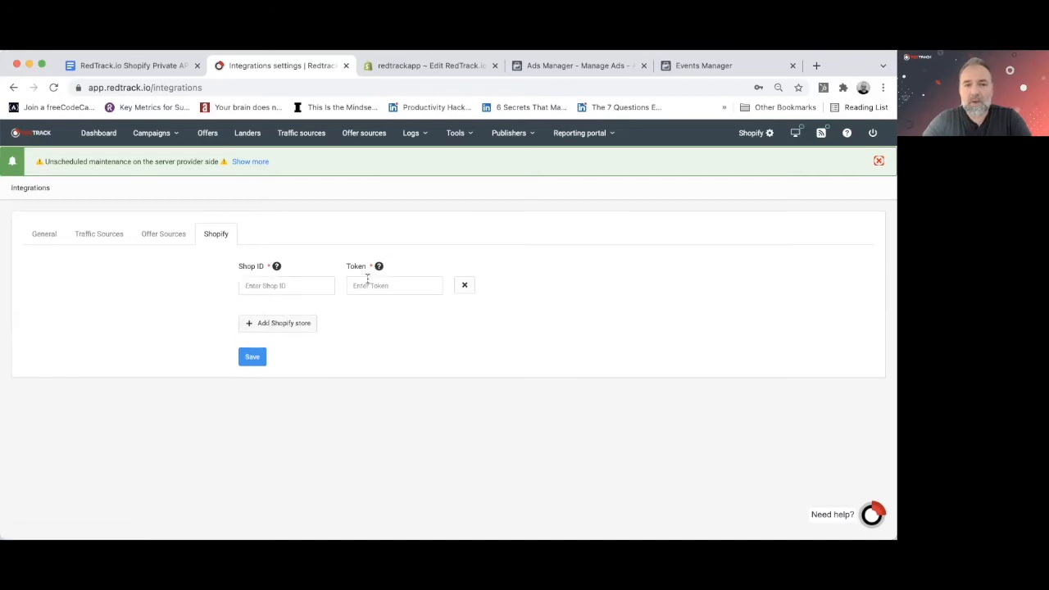
{"action": "key", "text": "super+v"}
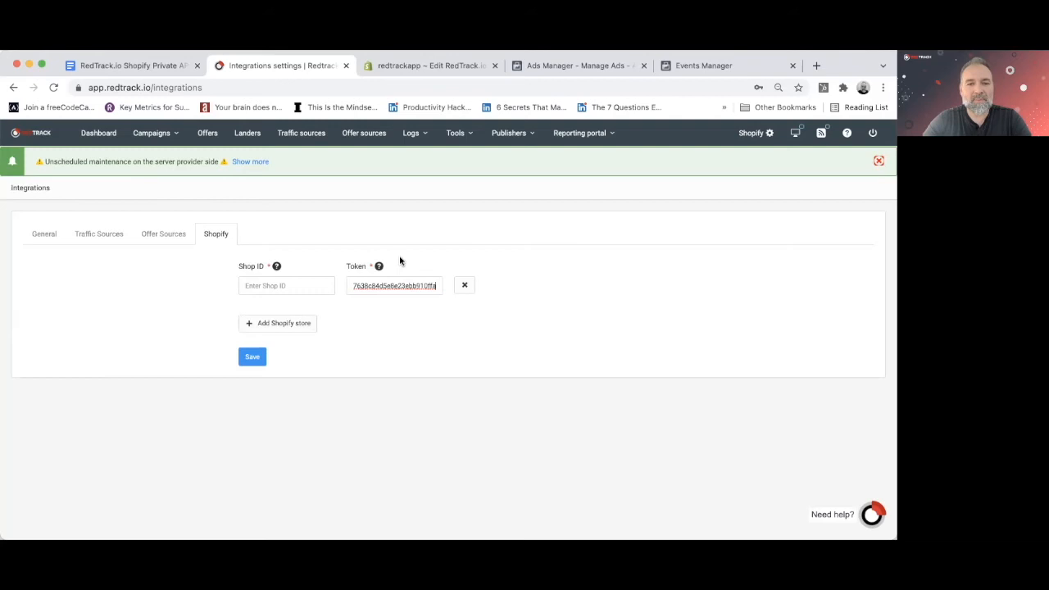
Copy redtrackapp.myshopify.com from the Shopify store's address into the Shop ID in RedTrack and save the integration.
{"action": "left_click", "coordinate": [401, 64]}
{"action": "left_click_drag", "start_coordinate": [204, 87], "coordinate": [90, 89]}
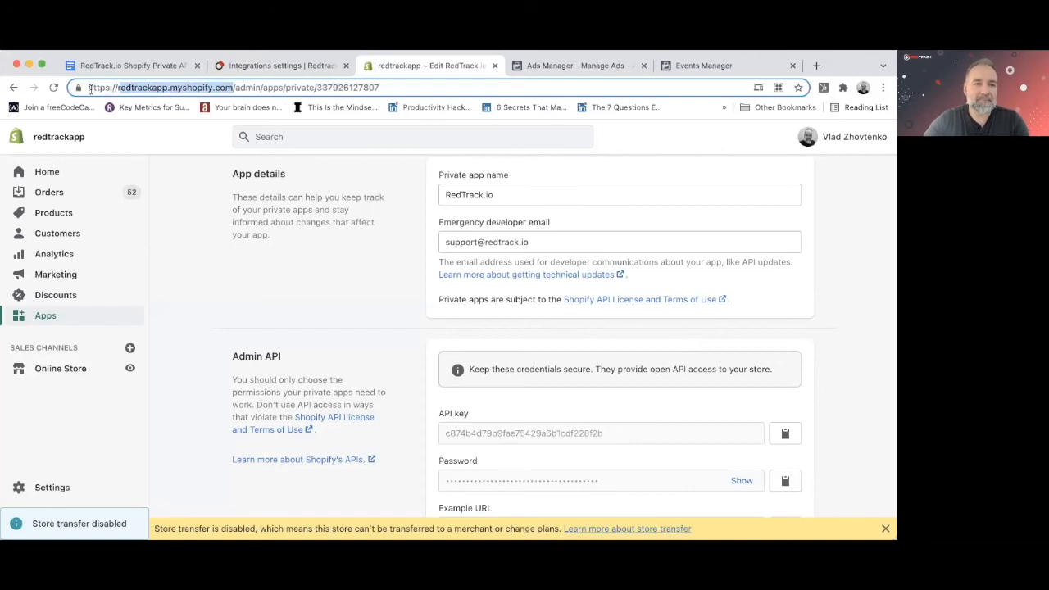
{"action": "key", "text": "shift+Left"}
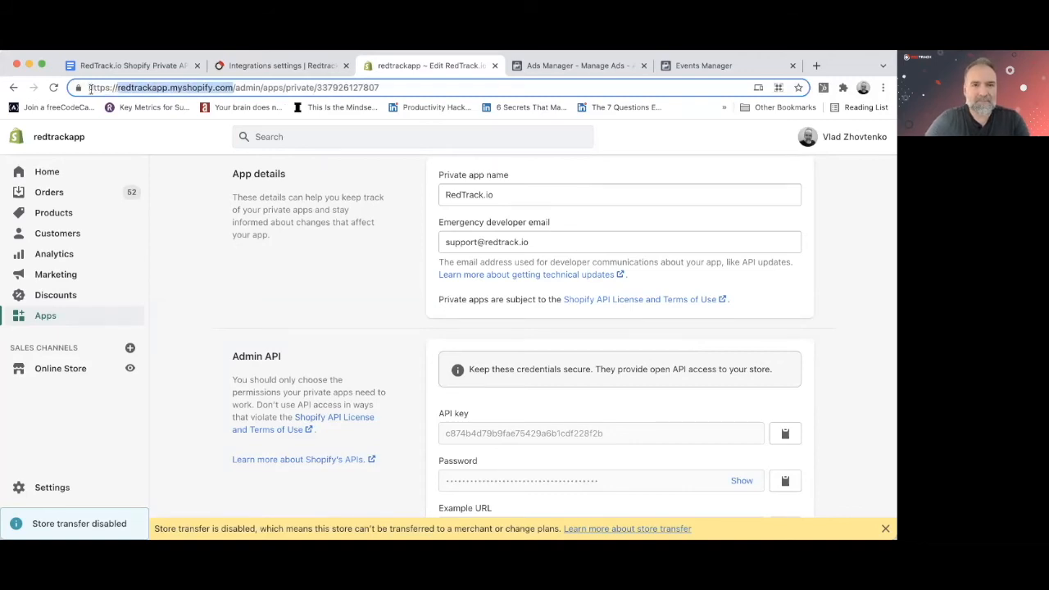
{"action": "left_click", "coordinate": [246, 66]}
{"action": "left_click", "coordinate": [296, 283]}
{"action": "key", "text": "ctrl+v"}
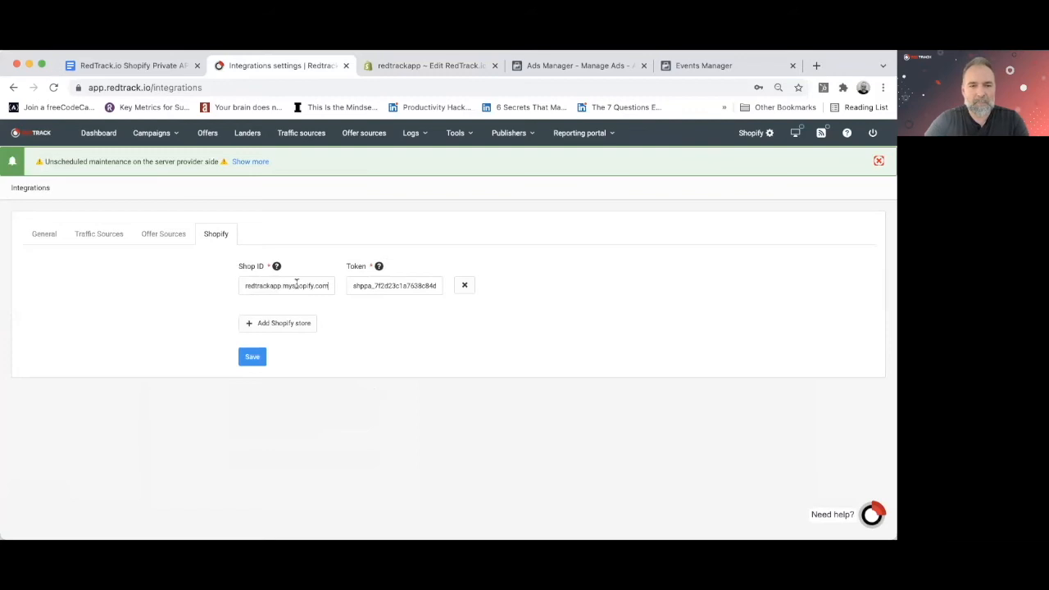
{"action": "left_click", "coordinate": [252, 358]}
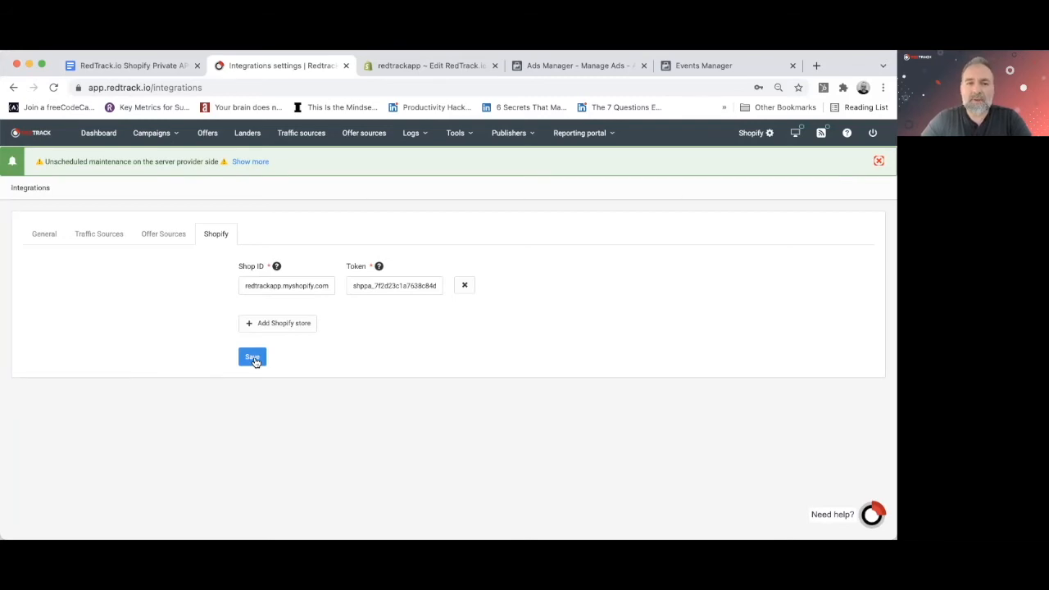
Search RedTrack's traffic source catalog for "fac" and start a new source from the Facebook template.
{"action": "left_click", "coordinate": [307, 132]}
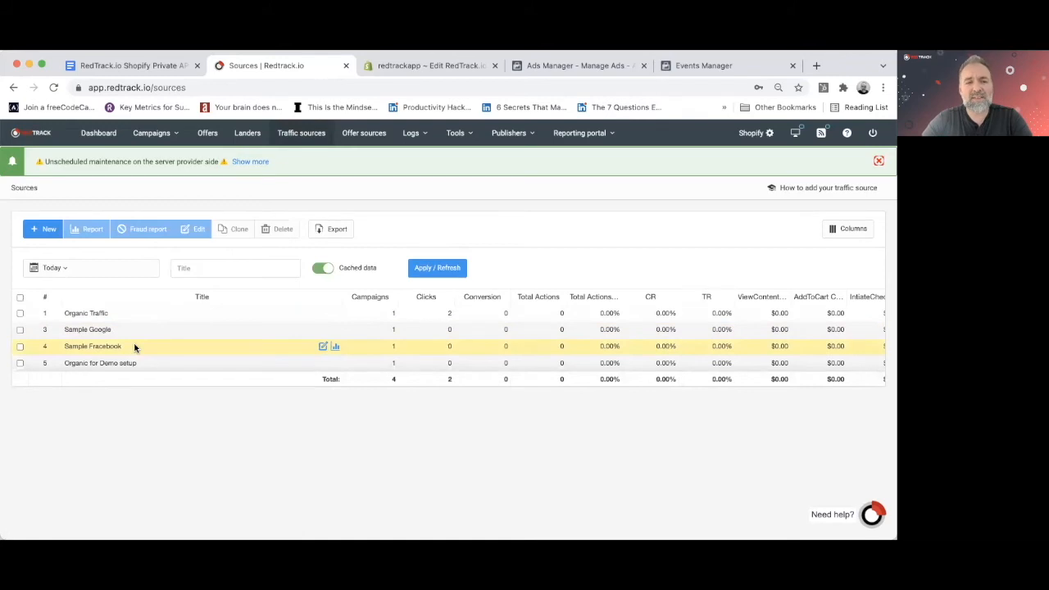
{"action": "left_click", "coordinate": [47, 233]}
{"action": "left_click", "coordinate": [80, 269]}
{"action": "type", "text": "fac"}
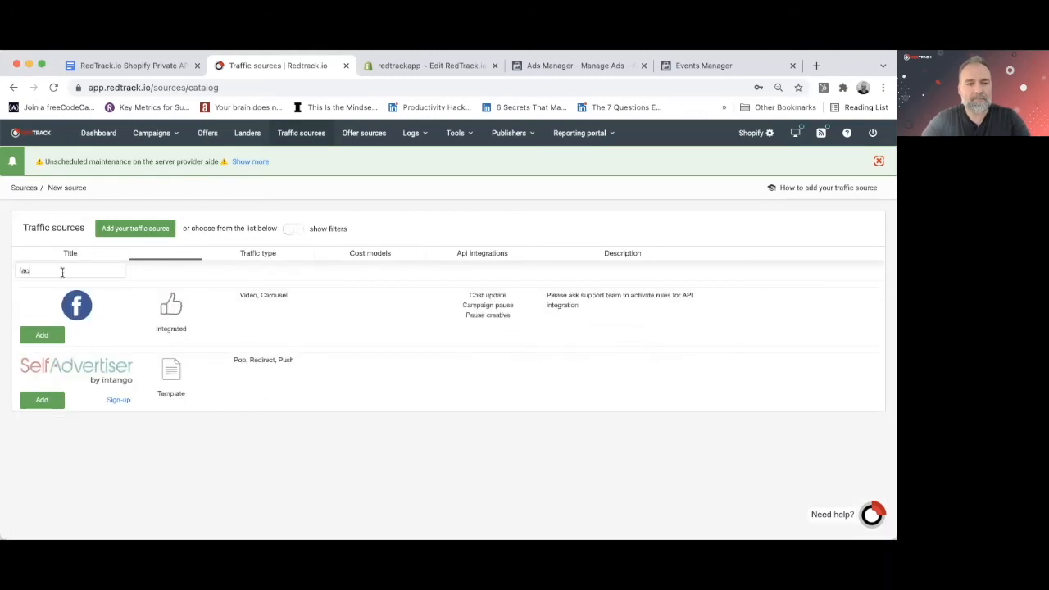
{"action": "left_click", "coordinate": [42, 337]}
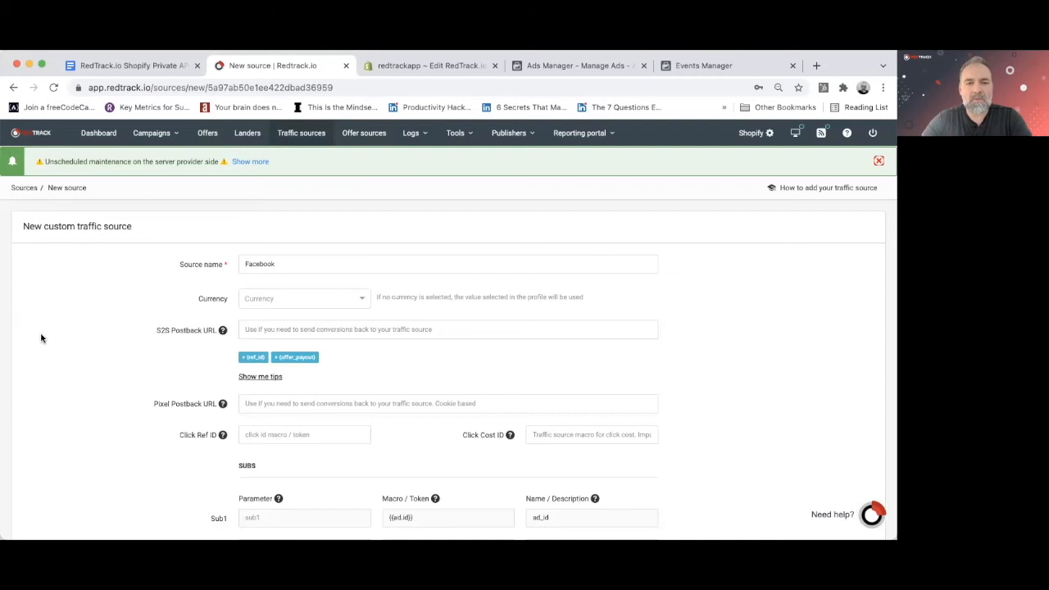
Name the new traffic source Facebook Demo Setup and review its sub parameters and Facebook integration settings.
{"action": "left_click", "coordinate": [292, 262]}
{"action": "type", "text": "Demo Setup"}
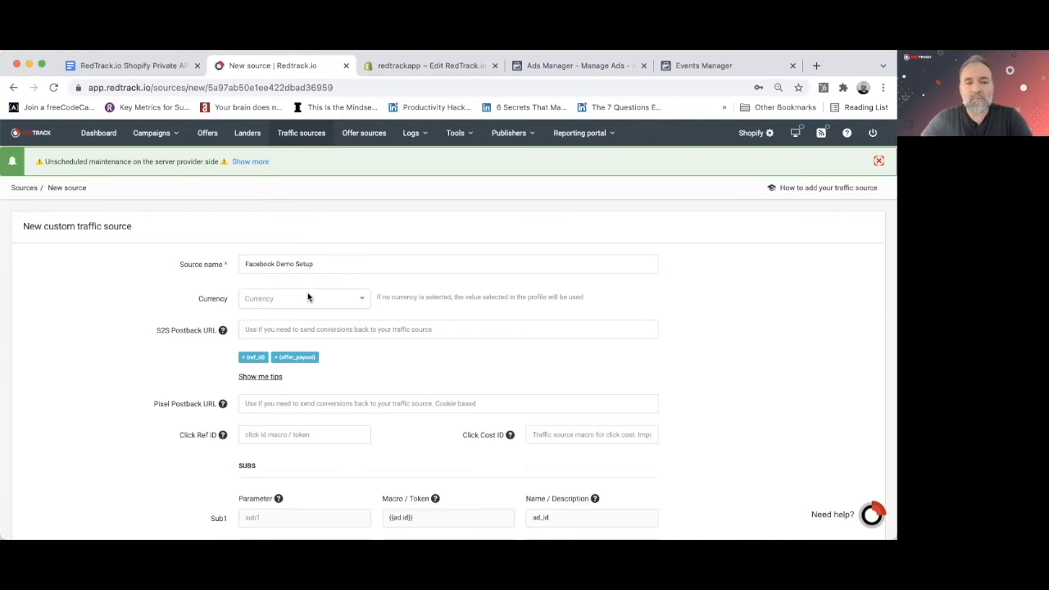
{"action": "scroll", "coordinate": [308, 297], "scroll_direction": "down", "scroll_amount": 6}
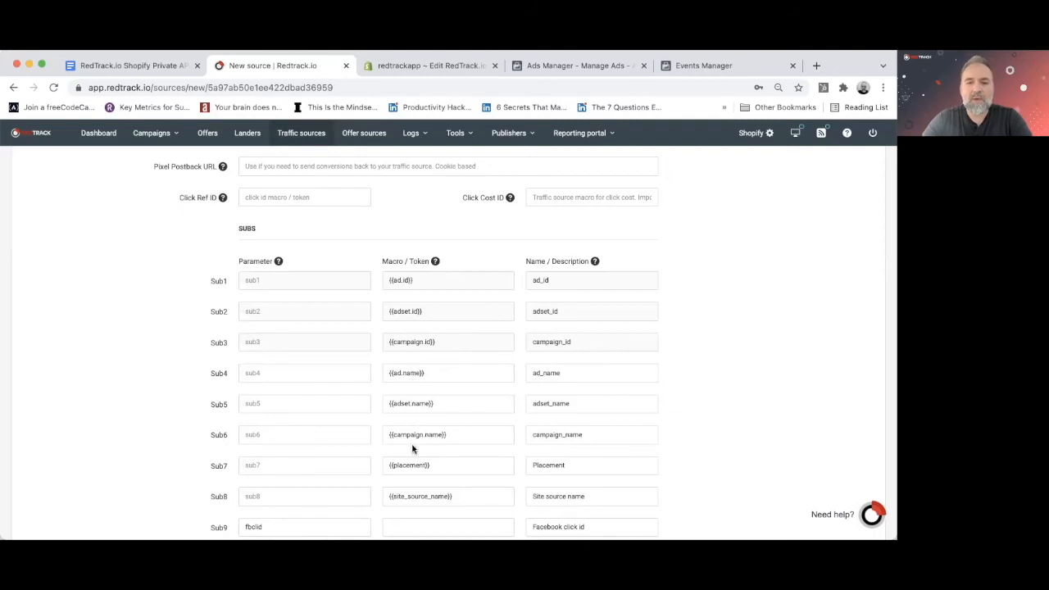
{"action": "scroll", "coordinate": [413, 449], "scroll_direction": "down", "scroll_amount": 1}
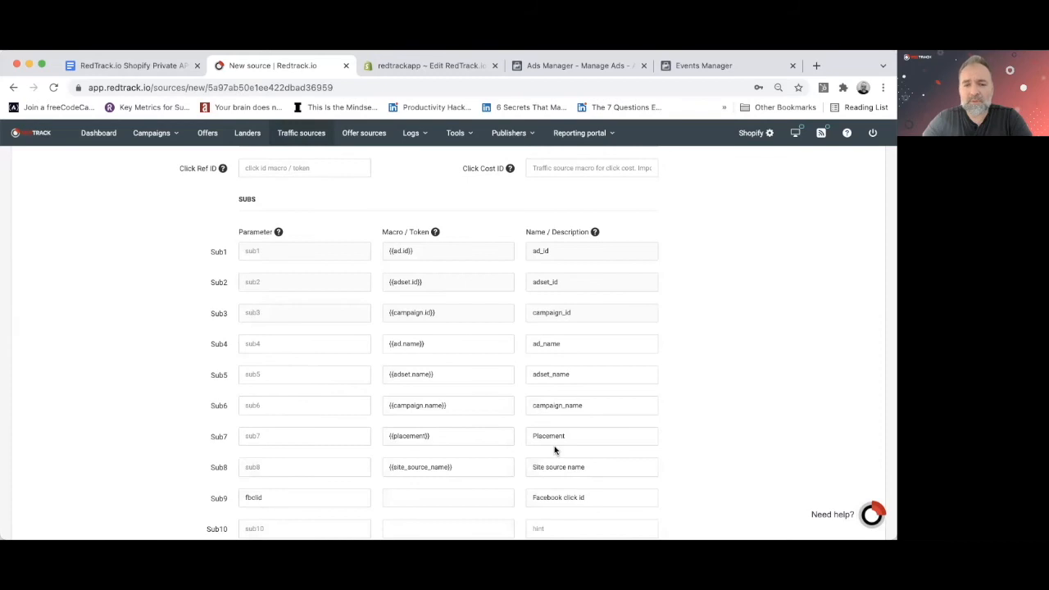
{"action": "scroll", "coordinate": [555, 450], "scroll_direction": "down", "scroll_amount": 2}
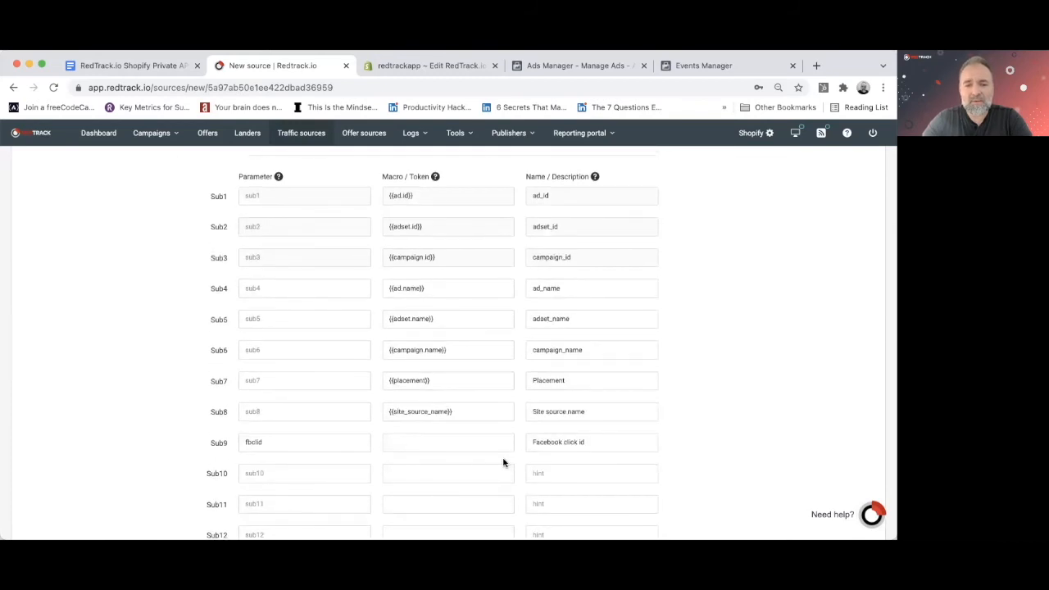
{"action": "scroll", "coordinate": [768, 359], "scroll_direction": "down", "scroll_amount": 5}
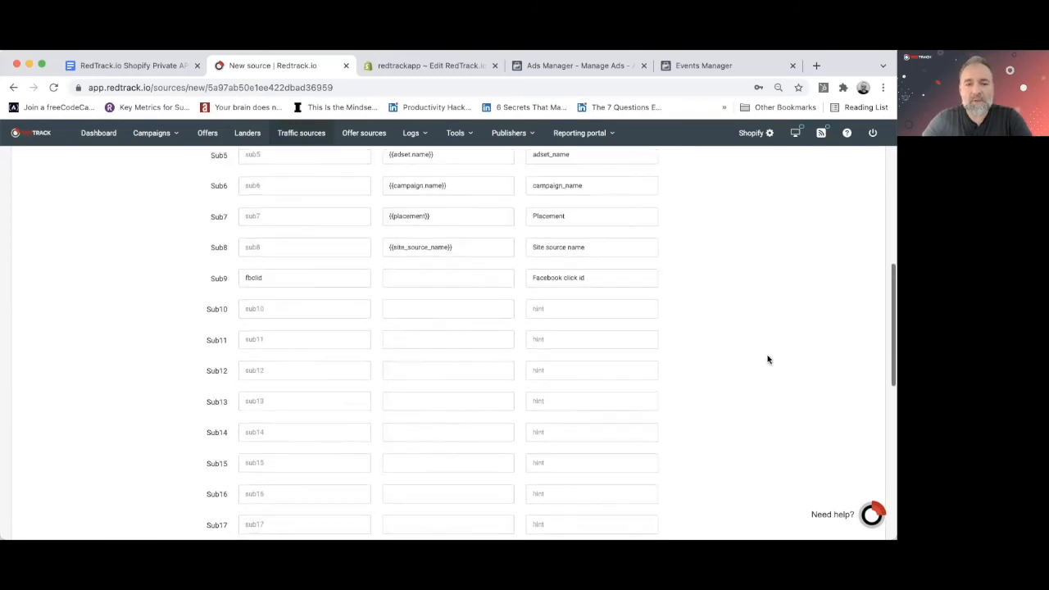
{"action": "scroll", "coordinate": [769, 359], "scroll_direction": "down", "scroll_amount": 15}
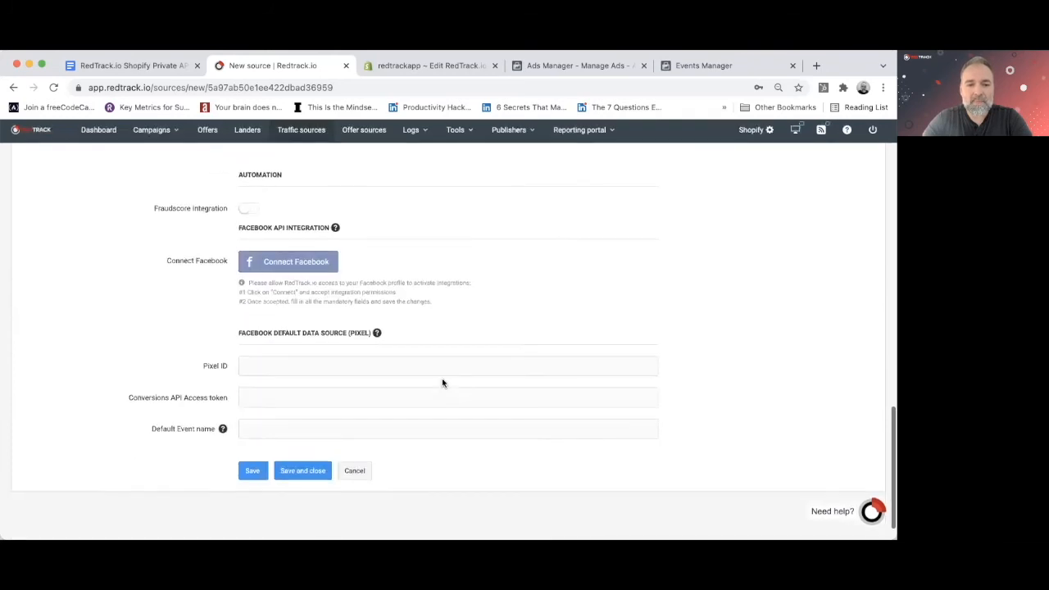
Save the new Facebook source and review its Facebook API integration and default pixel fields.
{"action": "left_click", "coordinate": [251, 471]}
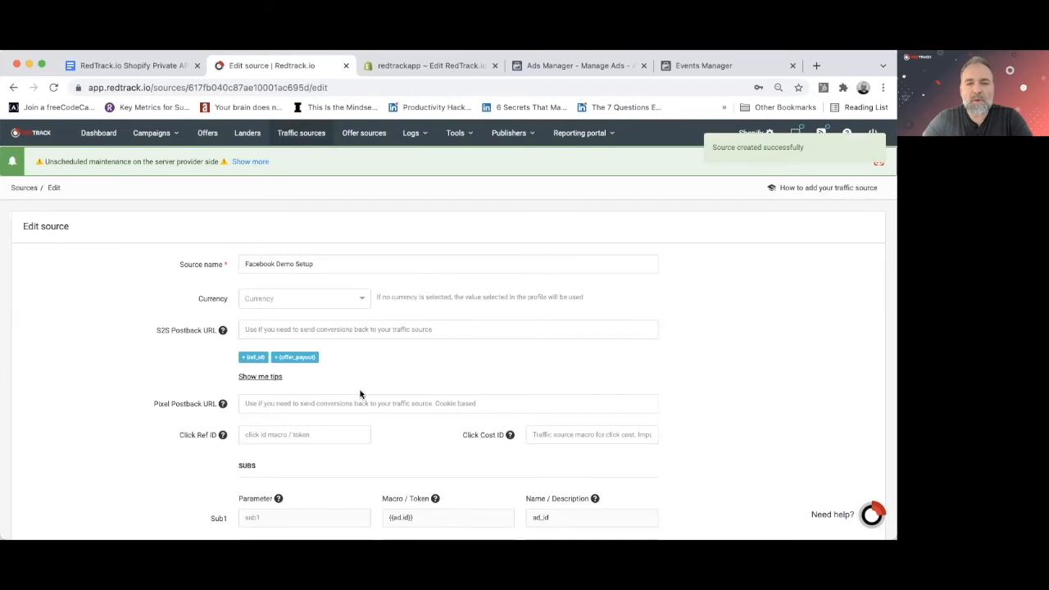
{"action": "scroll", "coordinate": [360, 395], "scroll_direction": "down", "scroll_amount": 4}
{"action": "scroll", "coordinate": [360, 394], "scroll_direction": "down", "scroll_amount": 18}
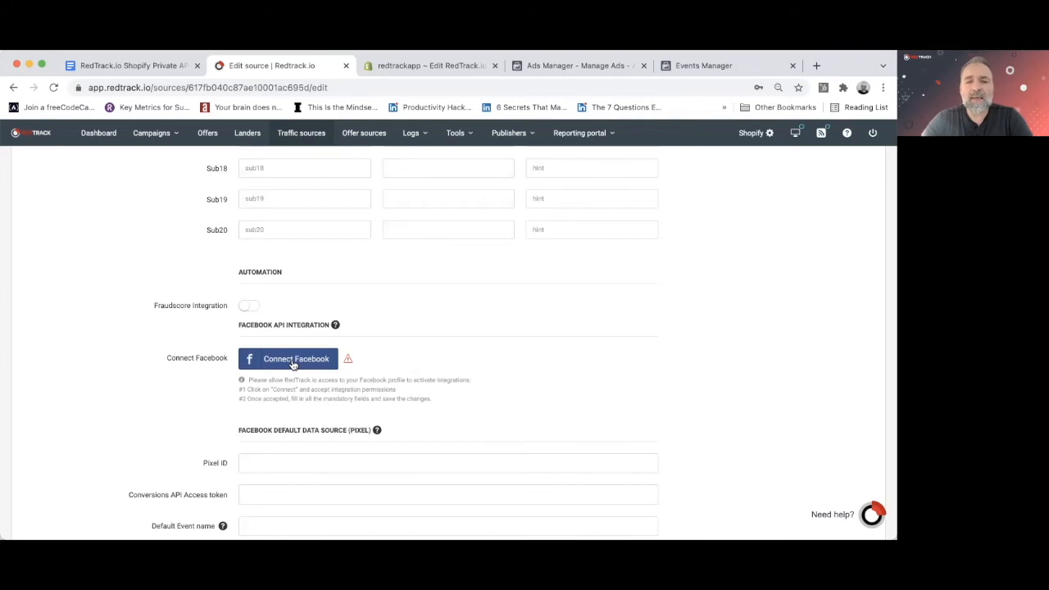
{"action": "scroll", "coordinate": [285, 393], "scroll_direction": "down", "scroll_amount": 2}
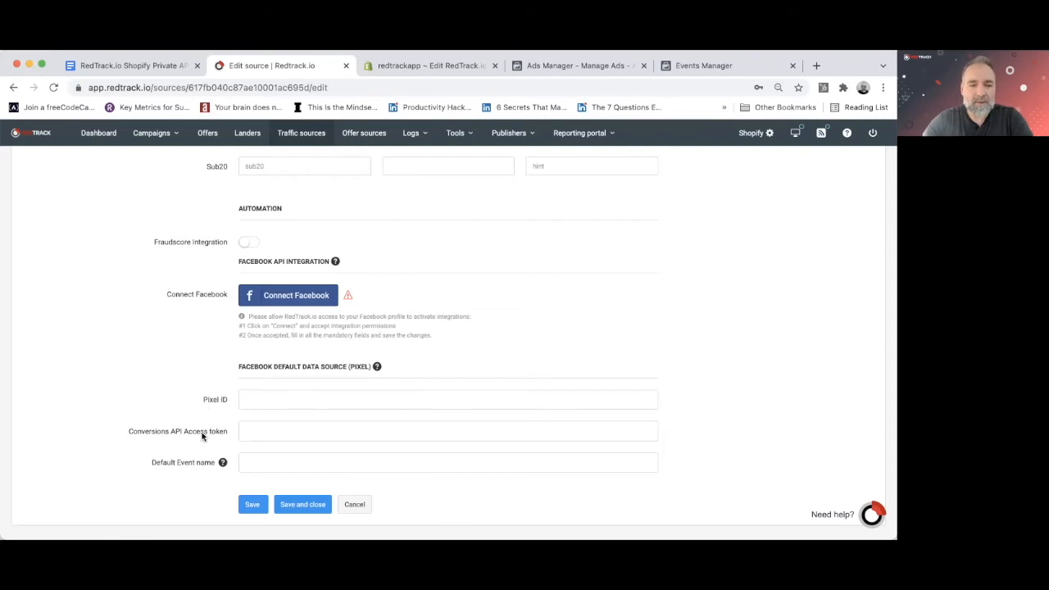
Copy the pixel ID from the RedTrack.io's Data Silo settings in Events Manager into the Pixel ID of the RedTrack source.
{"action": "left_click", "coordinate": [714, 75]}
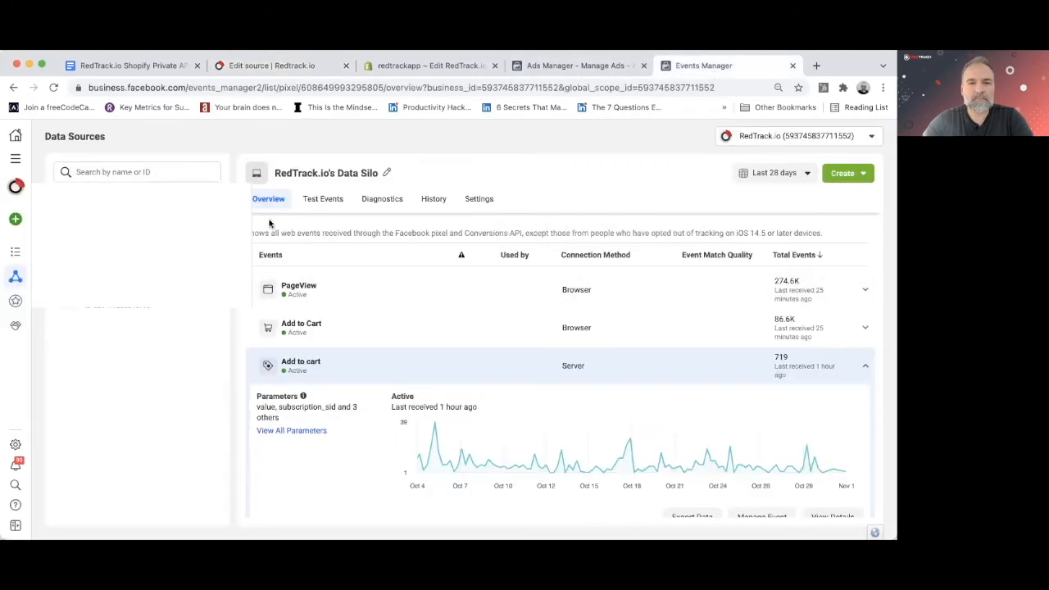
{"action": "left_click", "coordinate": [481, 200]}
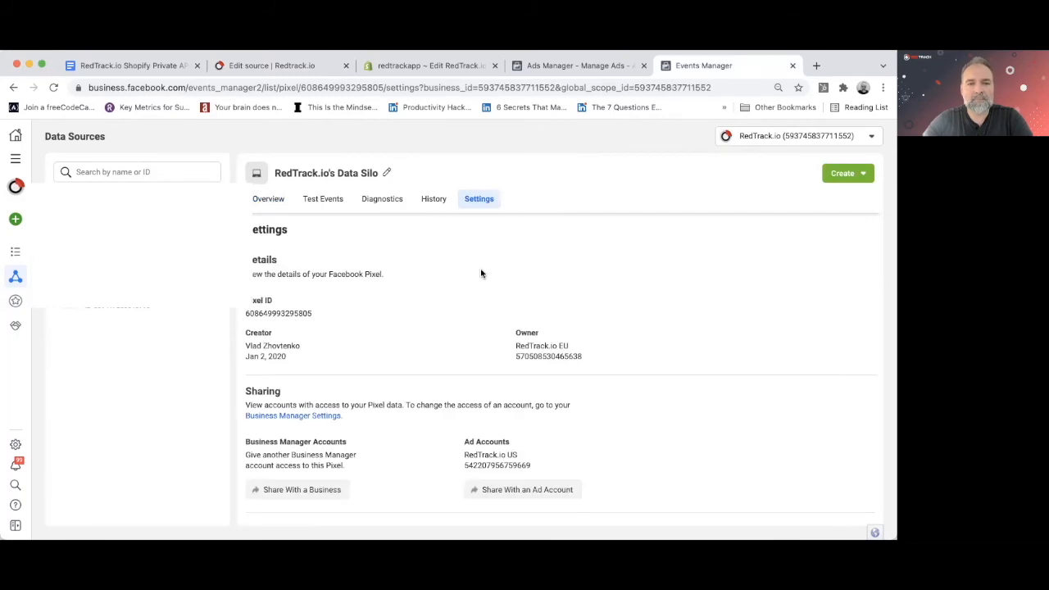
{"action": "left_click", "coordinate": [302, 308]}
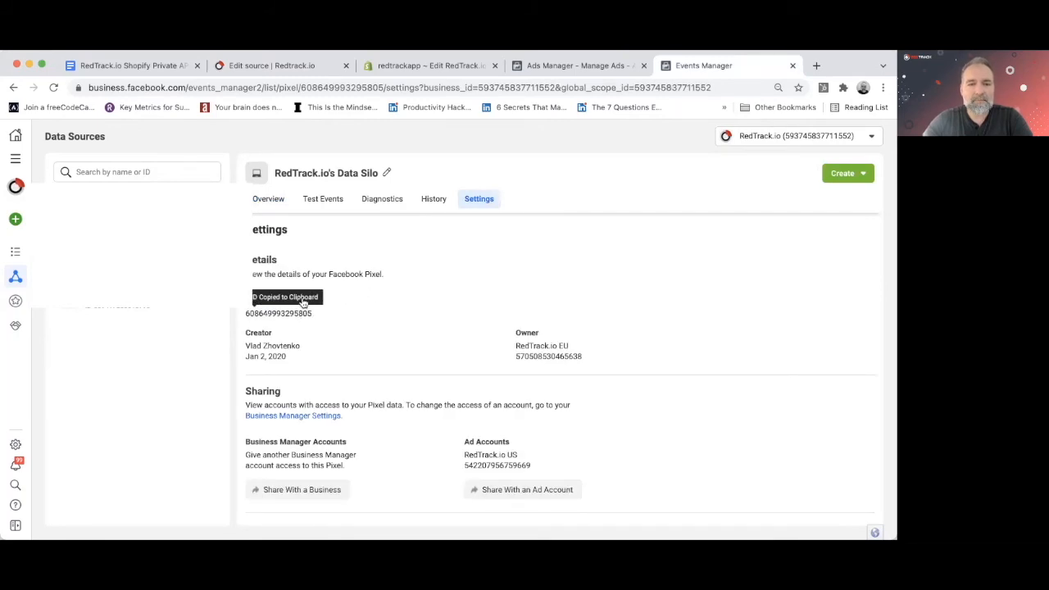
{"action": "left_click", "coordinate": [276, 66]}
{"action": "left_click", "coordinate": [251, 399]}
{"action": "key", "text": "ctrl+v"}
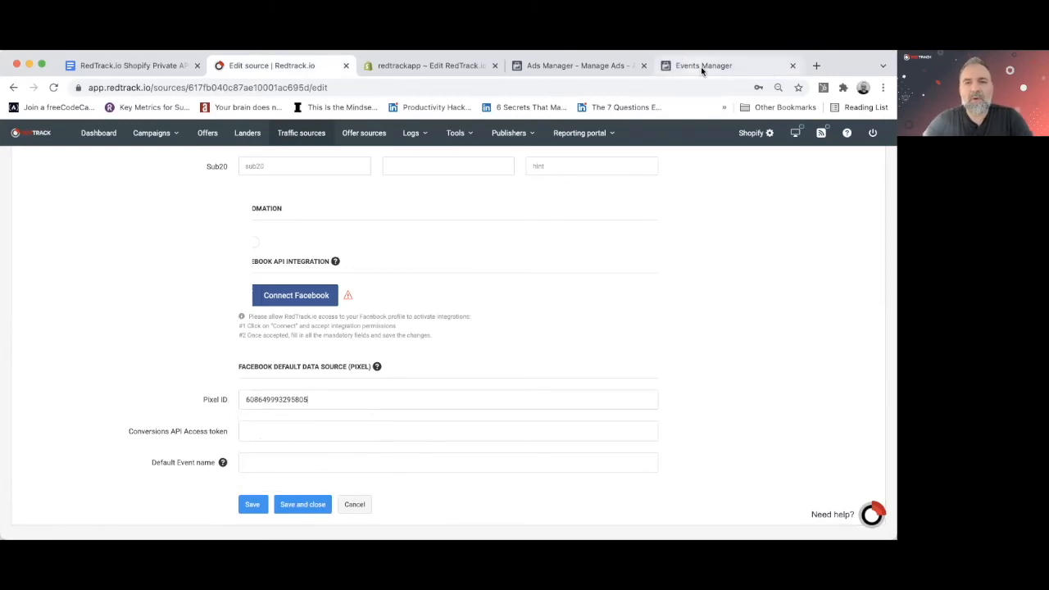
Find the Conversions API access token option in the Events Manager pixel settings, and save the source in RedTrack.
{"action": "left_click", "coordinate": [701, 67]}
{"action": "scroll", "coordinate": [415, 379], "scroll_direction": "down", "scroll_amount": 5}
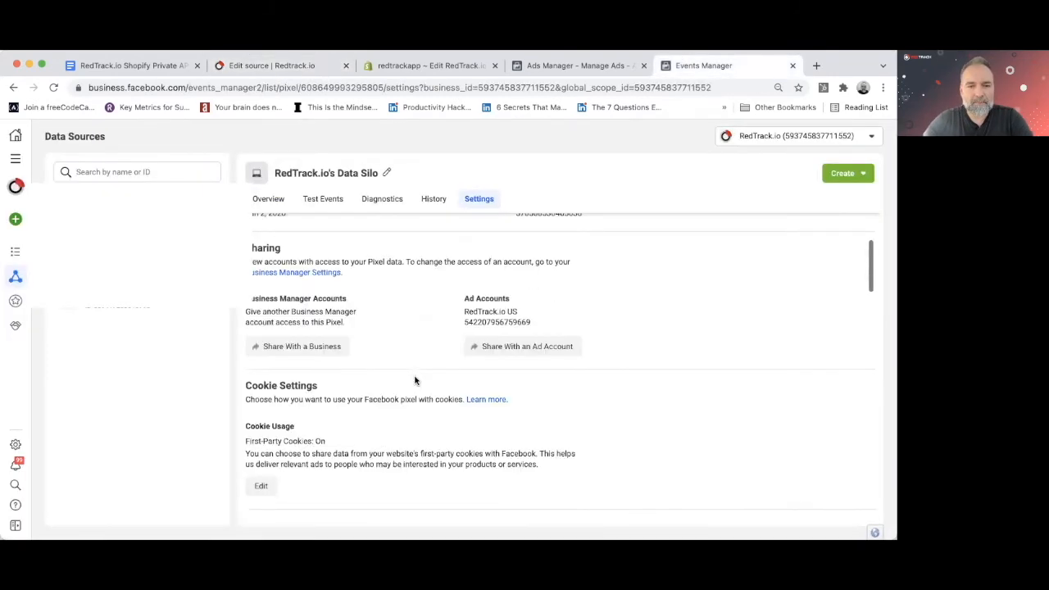
{"action": "scroll", "coordinate": [415, 380], "scroll_direction": "down", "scroll_amount": 5}
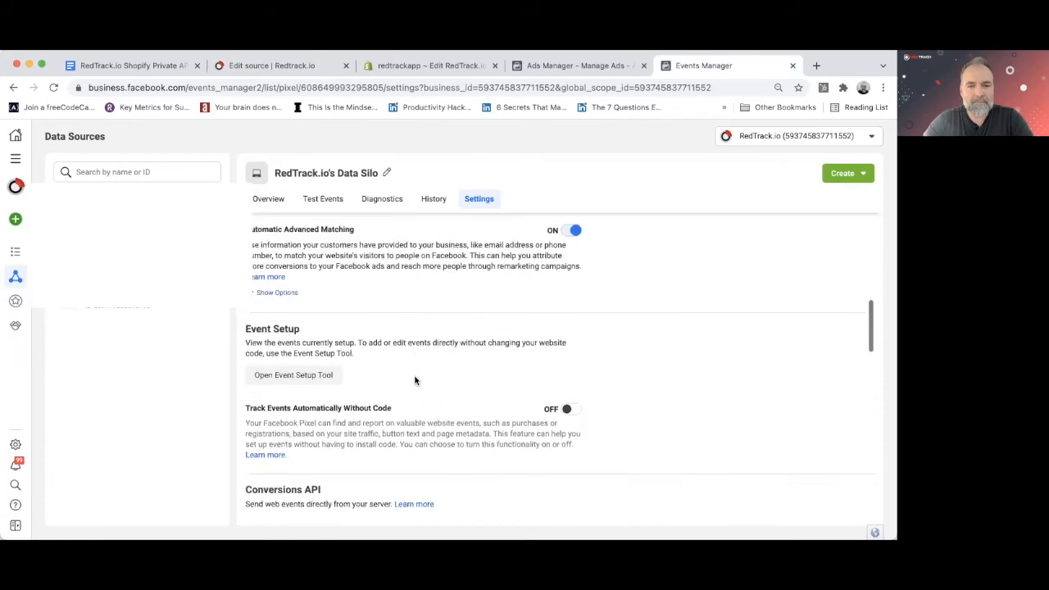
{"action": "scroll", "coordinate": [414, 379], "scroll_direction": "down", "scroll_amount": 2}
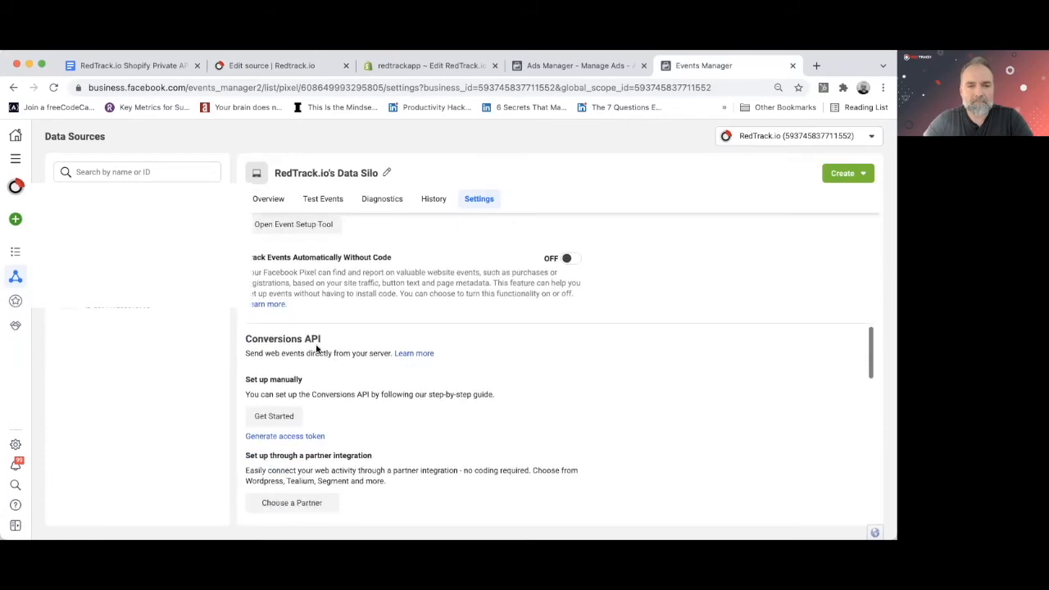
{"action": "scroll", "coordinate": [387, 379], "scroll_direction": "down", "scroll_amount": 3}
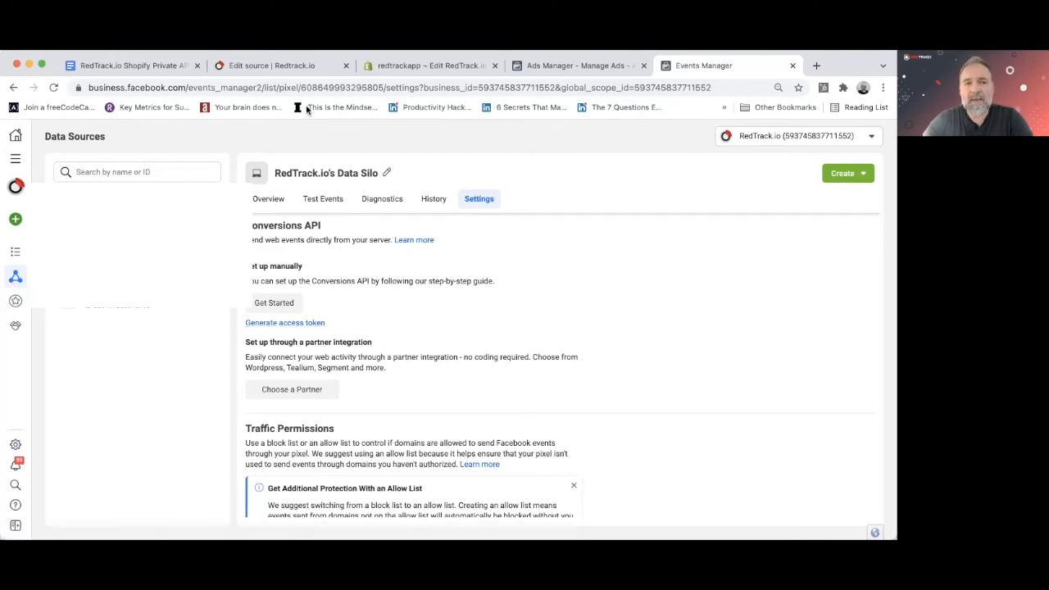
{"action": "left_click", "coordinate": [298, 66]}
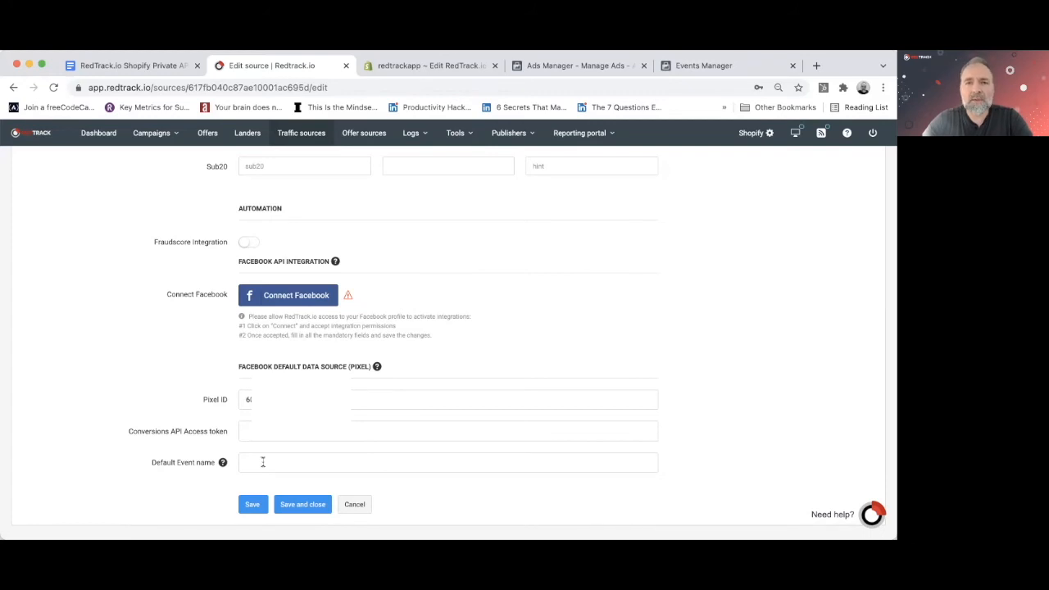
{"action": "left_click", "coordinate": [253, 508]}
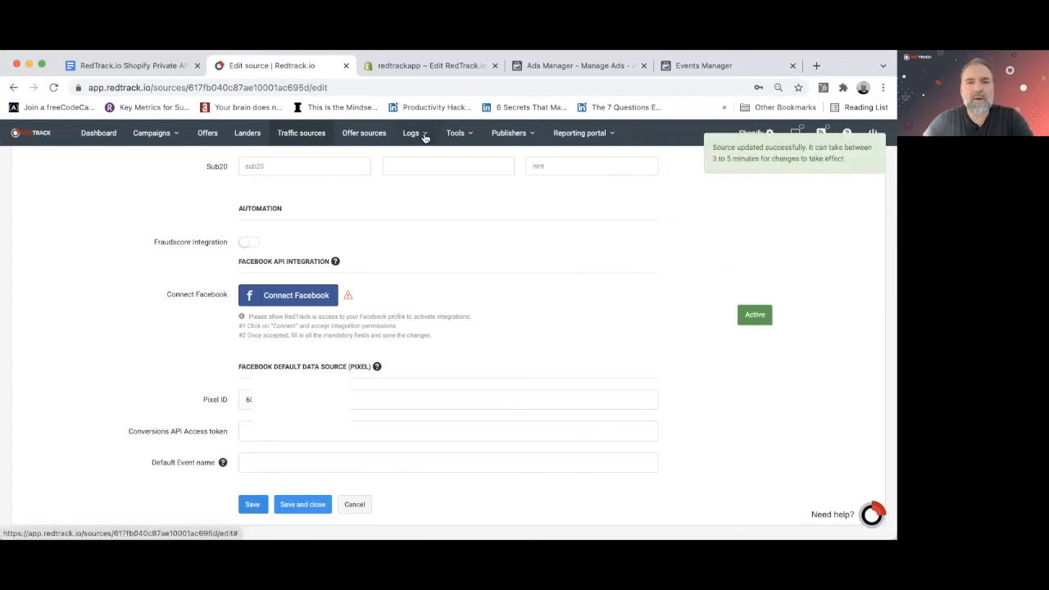
Open RedTrack's conversion tracking and review the conversion types defined for the account.
{"action": "left_click", "coordinate": [457, 136]}
{"action": "left_click", "coordinate": [472, 159]}
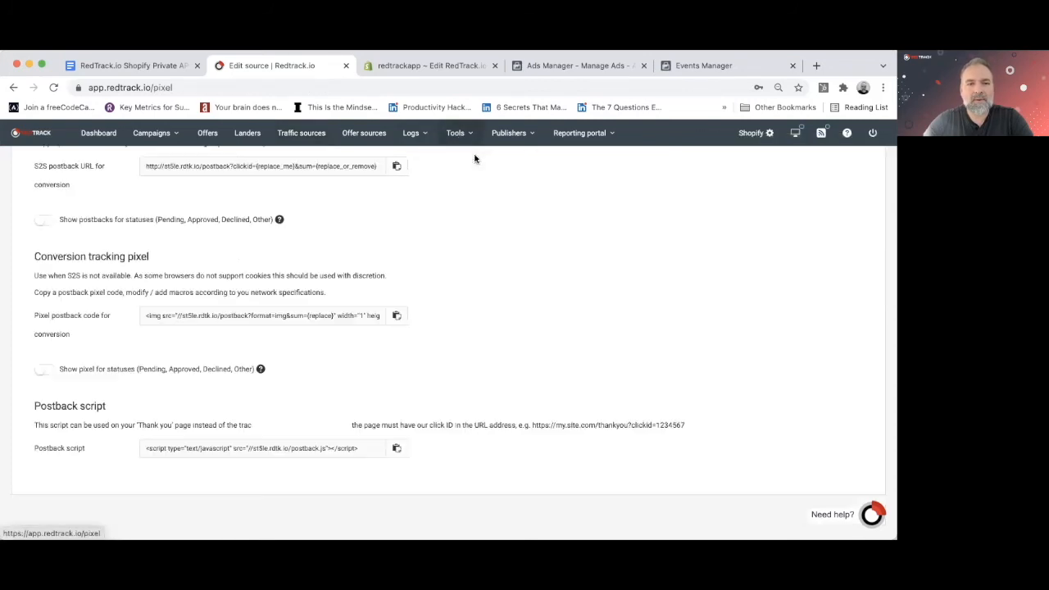
{"action": "scroll", "coordinate": [212, 172], "scroll_direction": "up", "scroll_amount": 5}
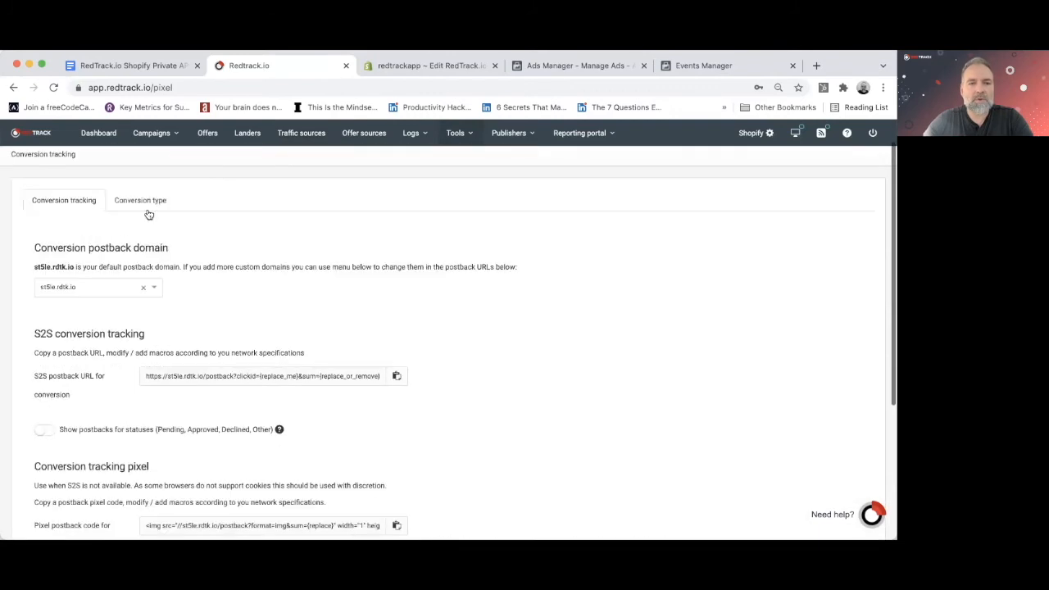
{"action": "left_click", "coordinate": [145, 201]}
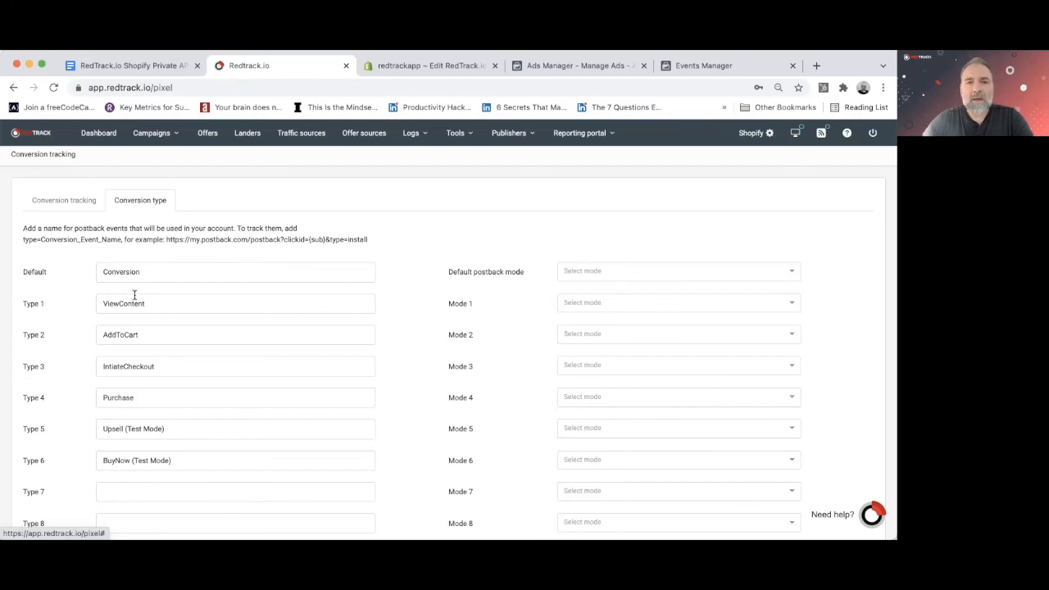
Start a new campaign named Demo FB Campaign with Facebook Demo Setup as its source.
{"action": "mouse_move", "coordinate": [163, 140]}
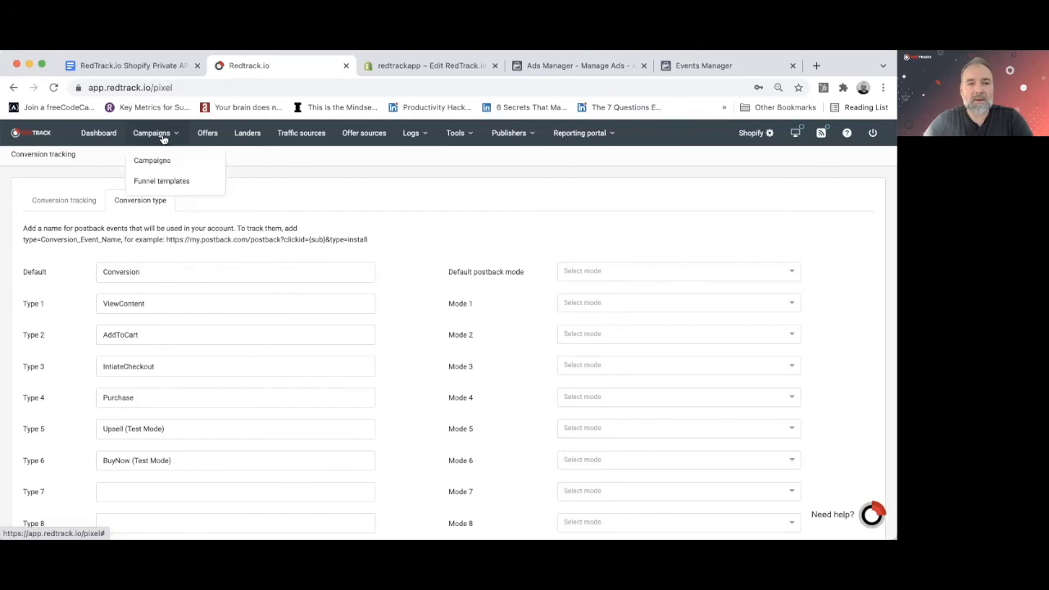
{"action": "left_click", "coordinate": [160, 161]}
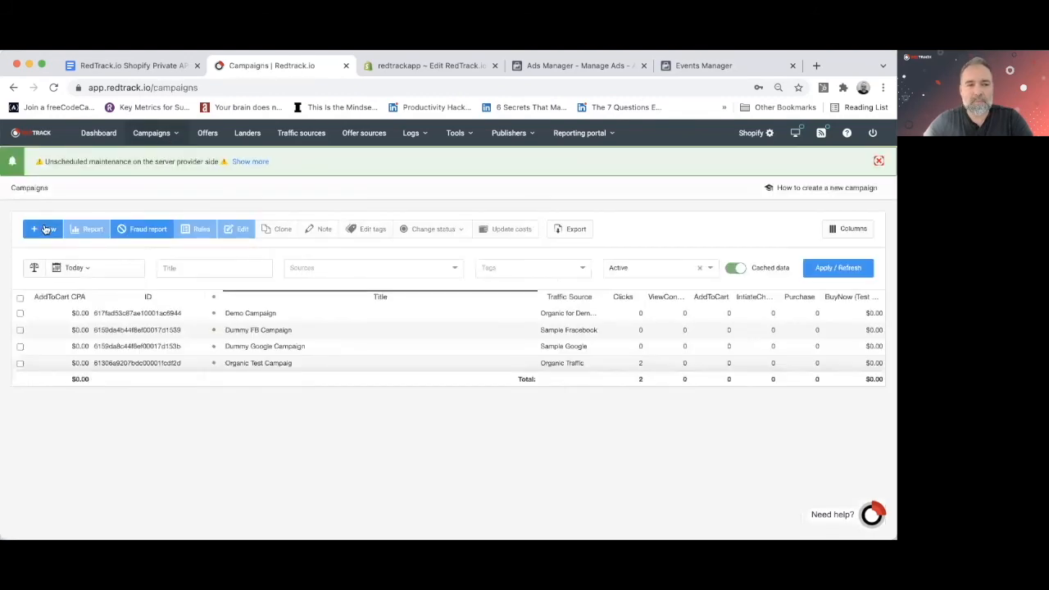
{"action": "left_click", "coordinate": [44, 230]}
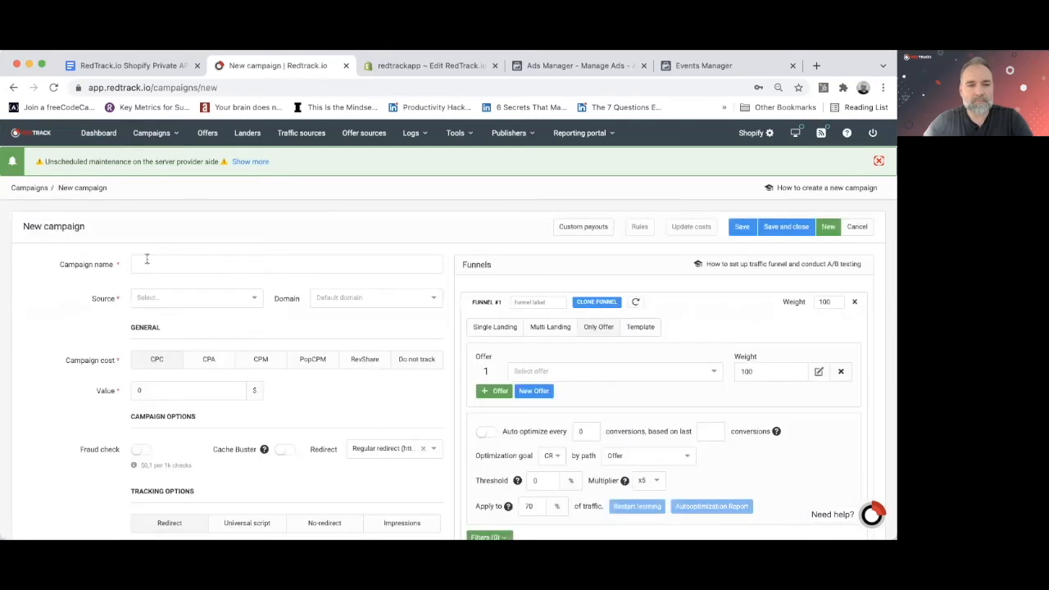
{"action": "type", "text": "Dem"}
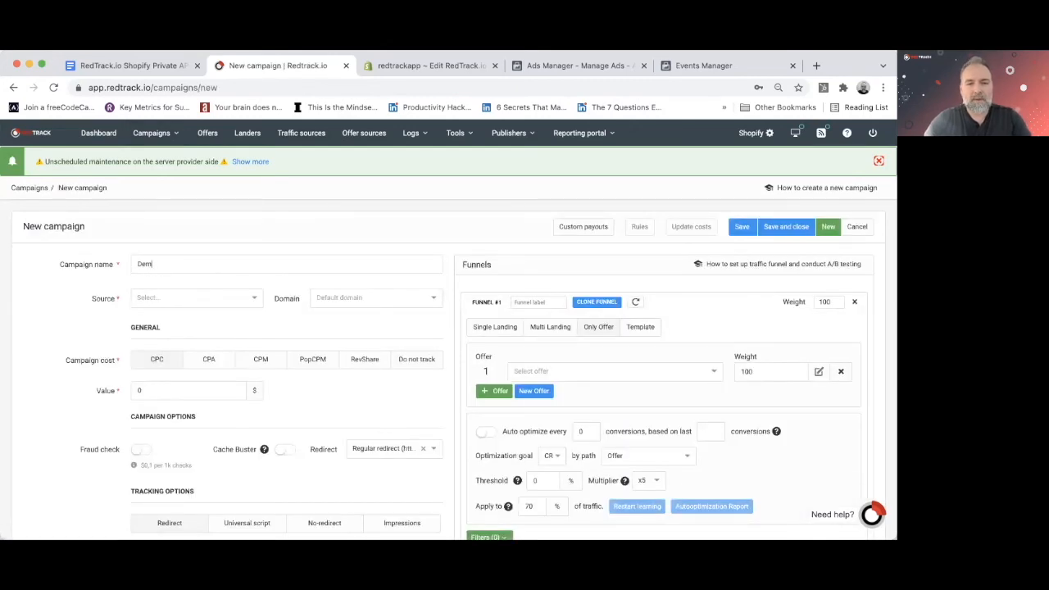
{"action": "type", "text": "o FB Campaign"}
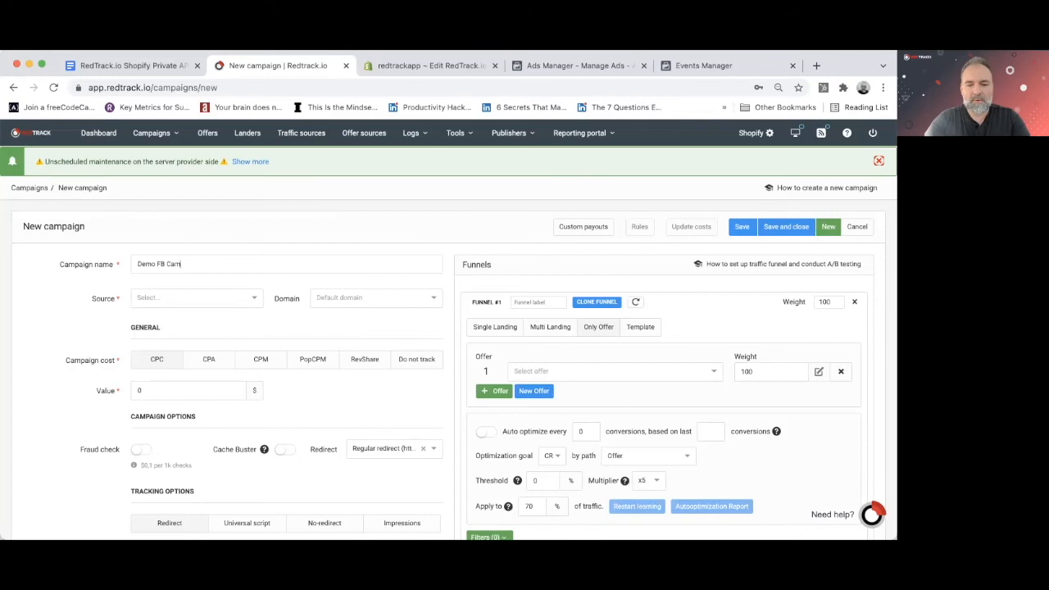
{"action": "left_click", "coordinate": [147, 300]}
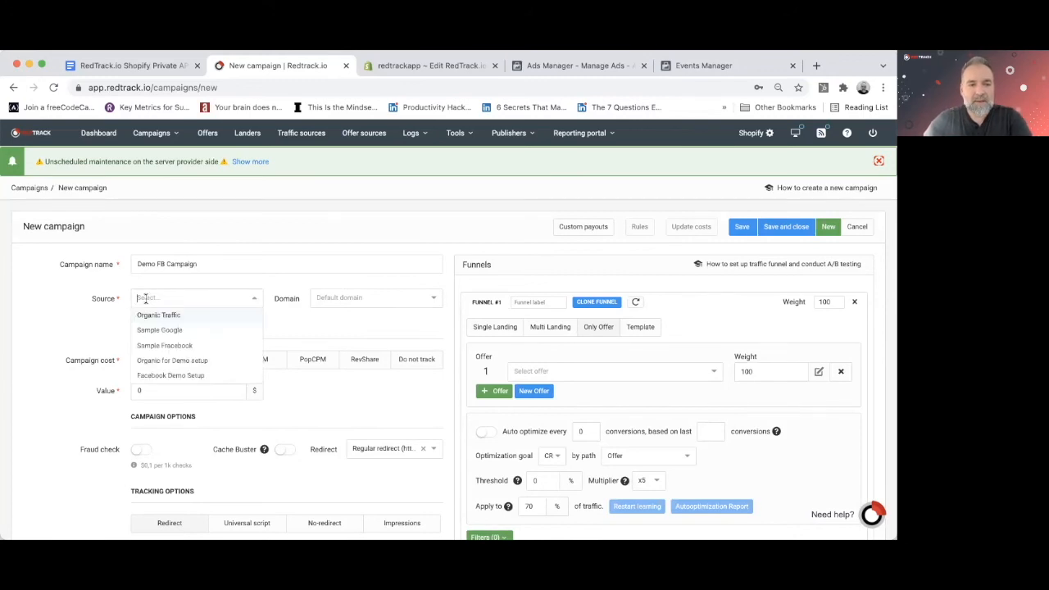
{"action": "left_click", "coordinate": [170, 374]}
Select Demo Shopify Store as the campaign's offer, enable automatic cost updates, and save and close the campaign.
{"action": "left_click", "coordinate": [592, 372]}
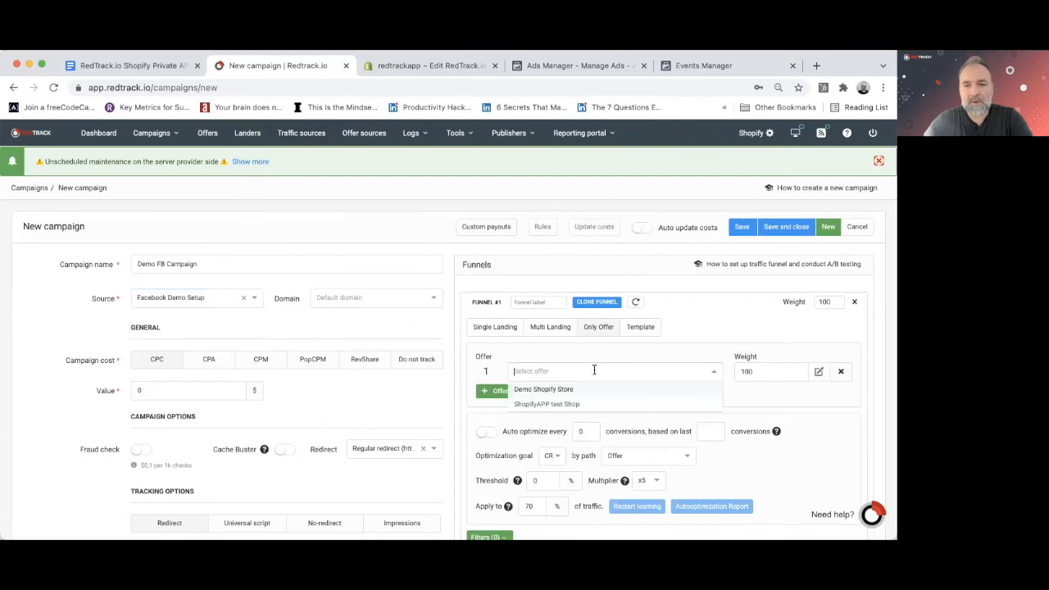
{"action": "left_click", "coordinate": [556, 391]}
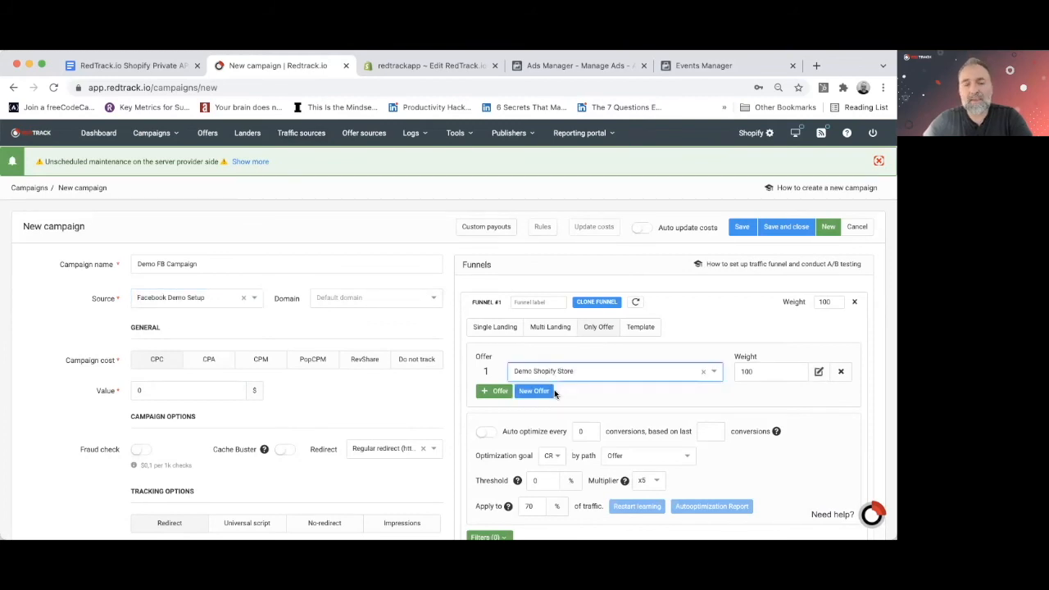
{"action": "scroll", "coordinate": [555, 391], "scroll_direction": "down", "scroll_amount": 2}
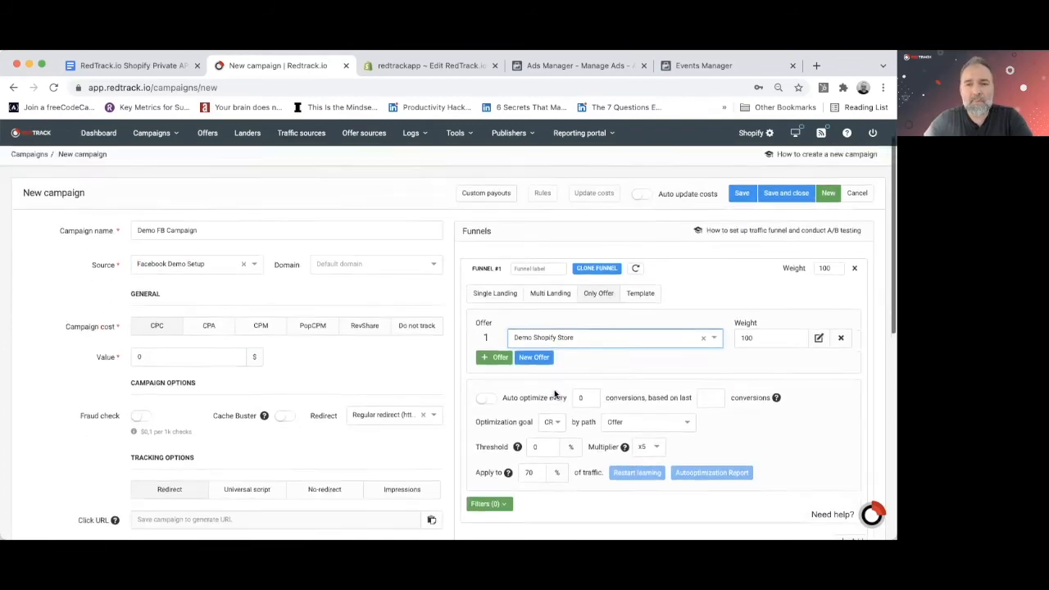
{"action": "scroll", "coordinate": [623, 344], "scroll_direction": "up", "scroll_amount": 1}
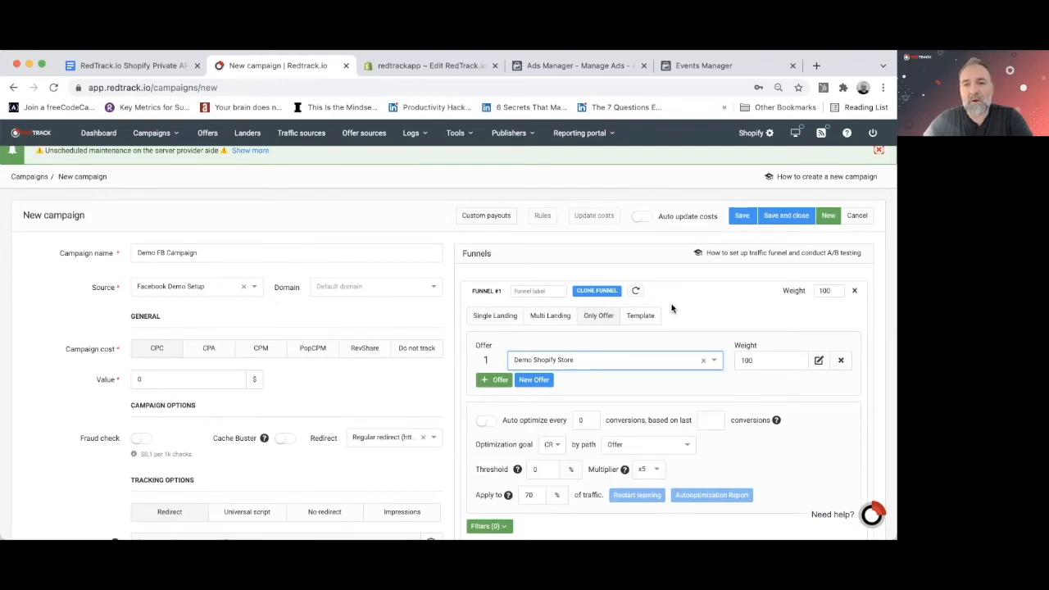
{"action": "left_click", "coordinate": [644, 218]}
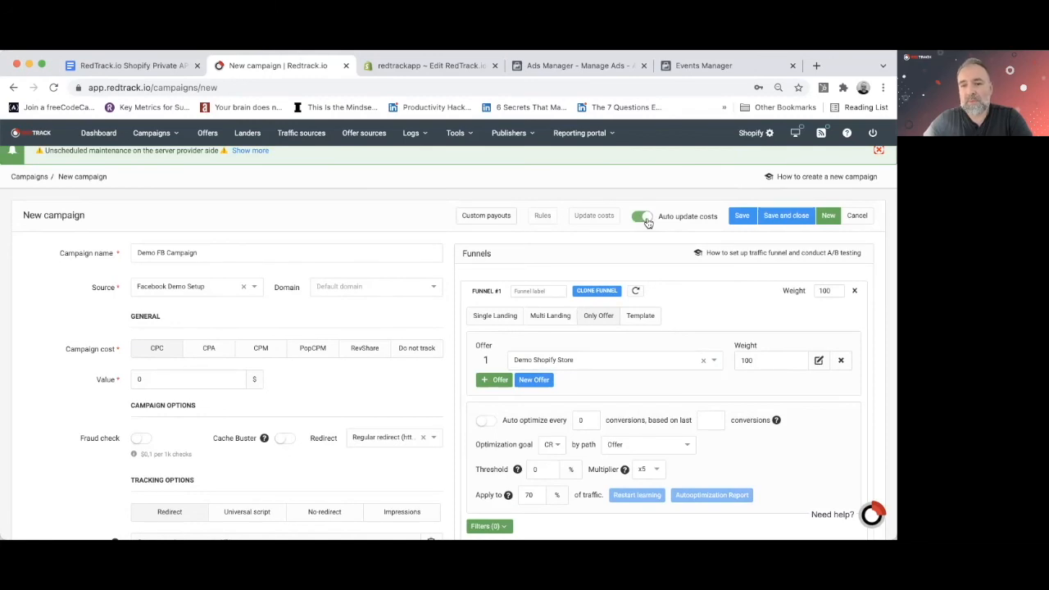
{"action": "left_click", "coordinate": [787, 216]}
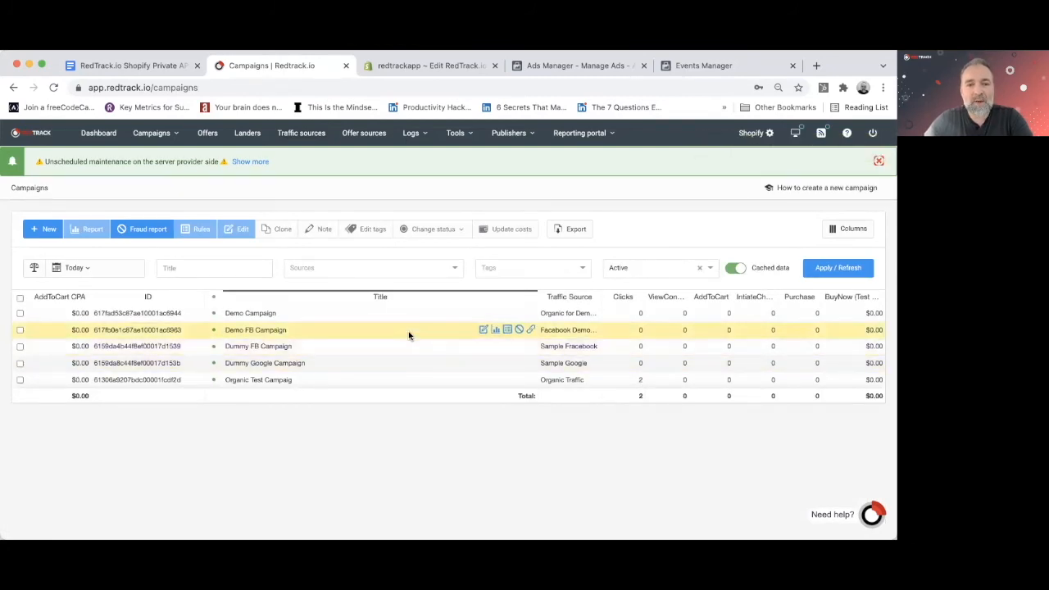
Reopen Demo FB Campaign for editing, switch its tracking option to Universal script and copy the tracking parameters.
{"action": "left_click", "coordinate": [483, 330]}
{"action": "scroll", "coordinate": [392, 361], "scroll_direction": "down", "scroll_amount": 3}
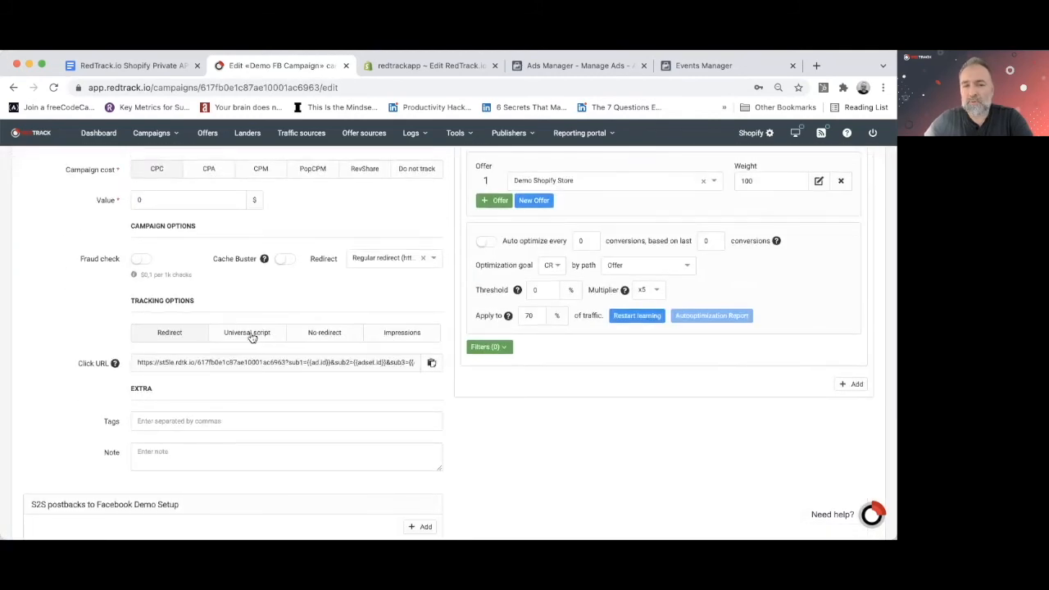
{"action": "left_click", "coordinate": [250, 333]}
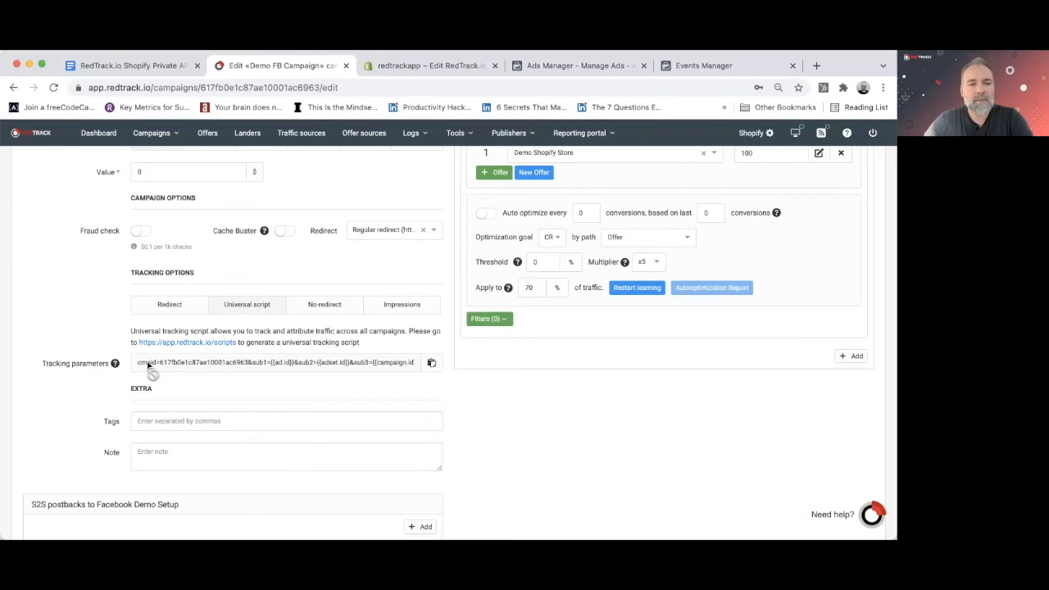
{"action": "left_click", "coordinate": [430, 364]}
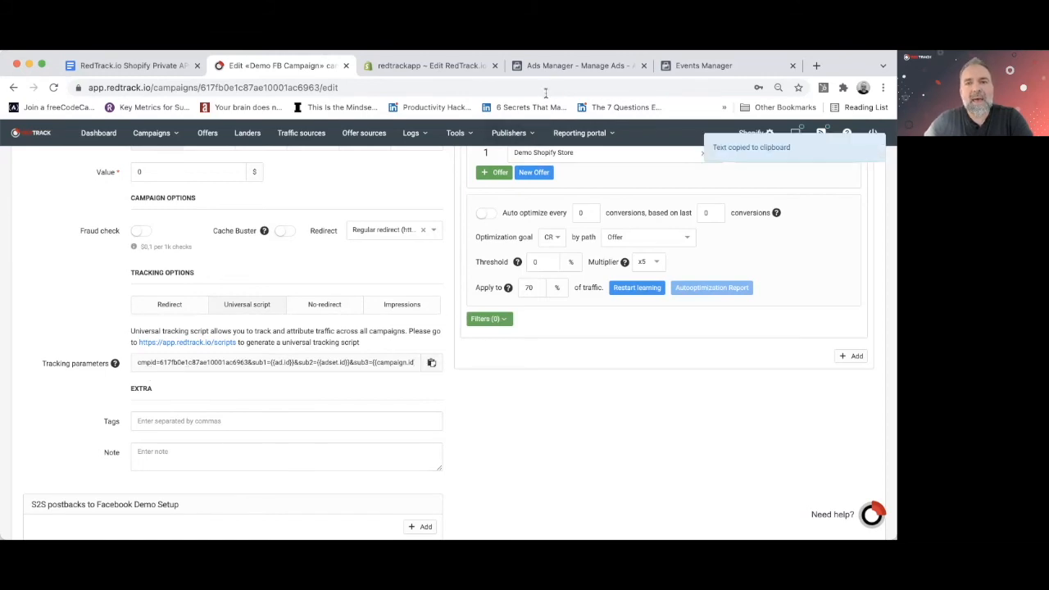
In Ads Manager, append "&" and the copied RedTrack tracking parameters to the URL parameters of the first Shopify - tracking1 ad.
{"action": "left_click", "coordinate": [558, 68]}
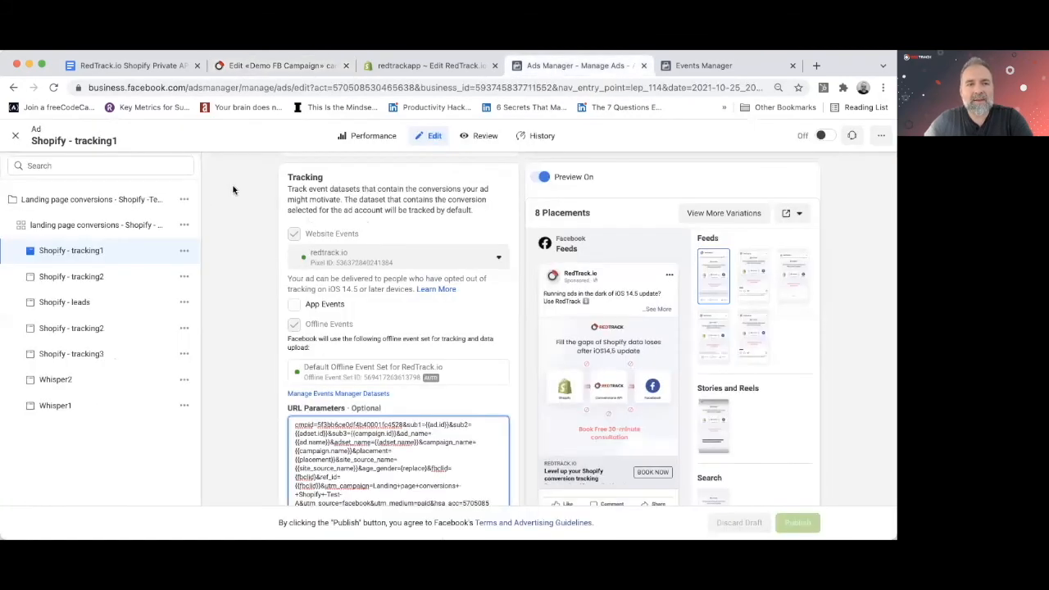
{"action": "scroll", "coordinate": [375, 315], "scroll_direction": "down", "scroll_amount": 1}
{"action": "scroll", "coordinate": [376, 316], "scroll_direction": "down", "scroll_amount": 3}
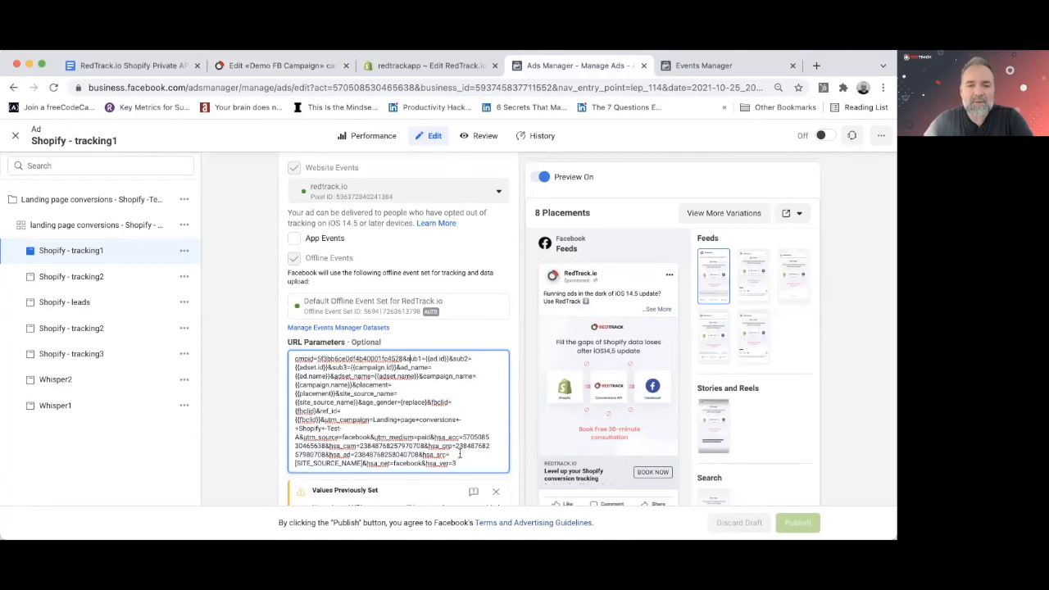
{"action": "scroll", "coordinate": [459, 454], "scroll_direction": "down", "scroll_amount": 1}
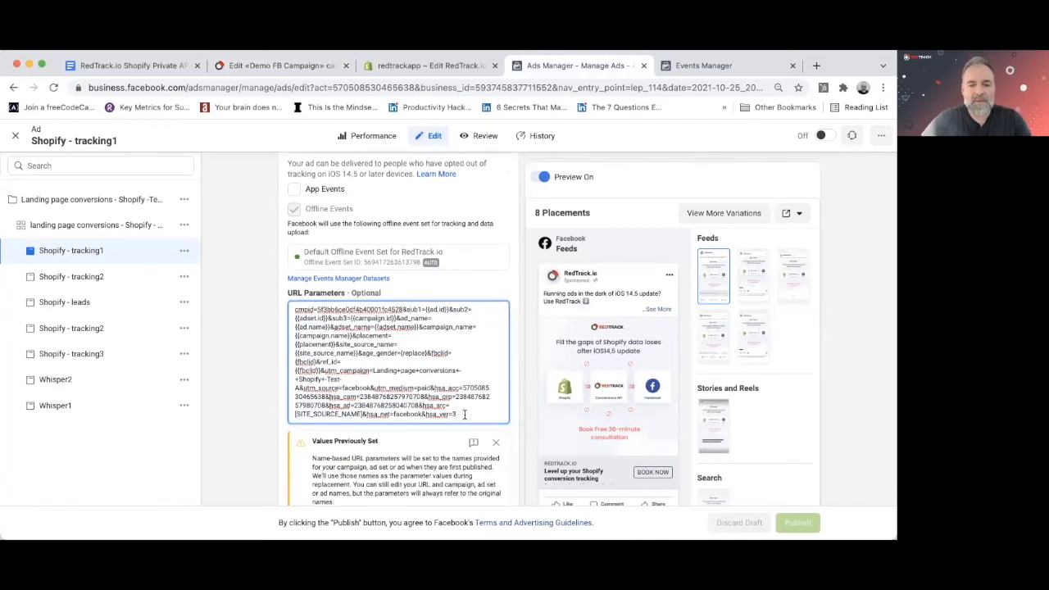
{"action": "type", "text": "&"}
{"action": "key", "text": "super+v"}
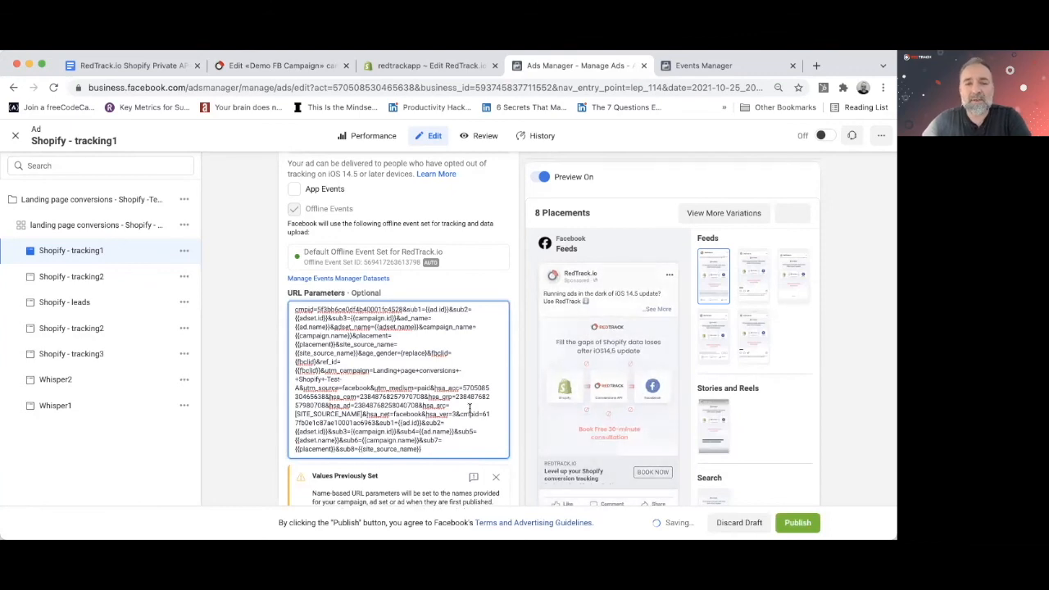
Undo pasting the RedTrack parameters and remove the trailing "&" from the URL parameters of the first Shopify - tracking1 ad.
{"action": "key", "text": "super+z"}
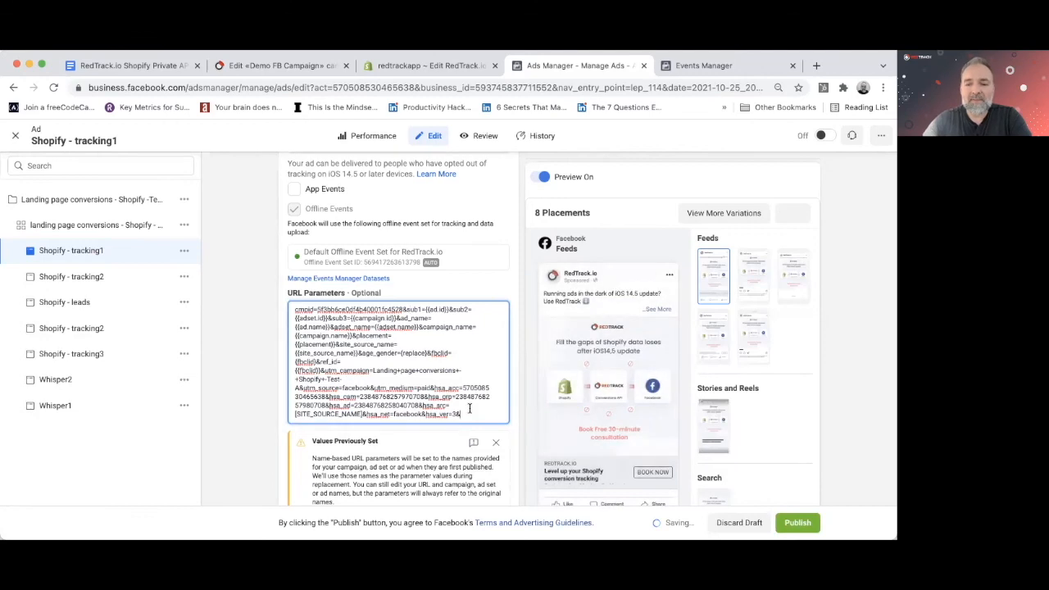
{"action": "key", "text": "BackSpace"}
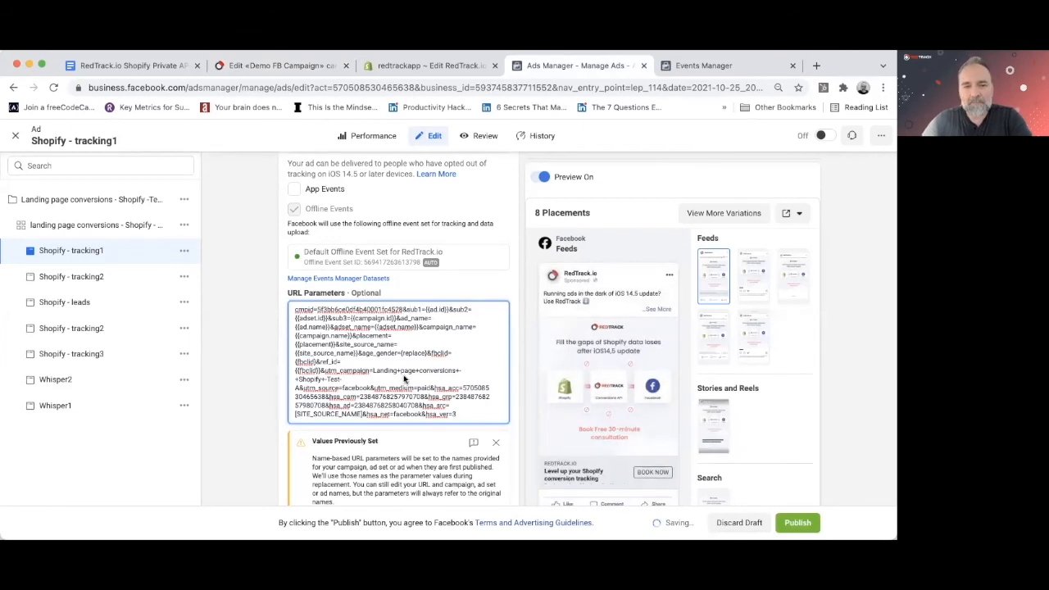
{"action": "scroll", "coordinate": [400, 373], "scroll_direction": "up", "scroll_amount": 1}
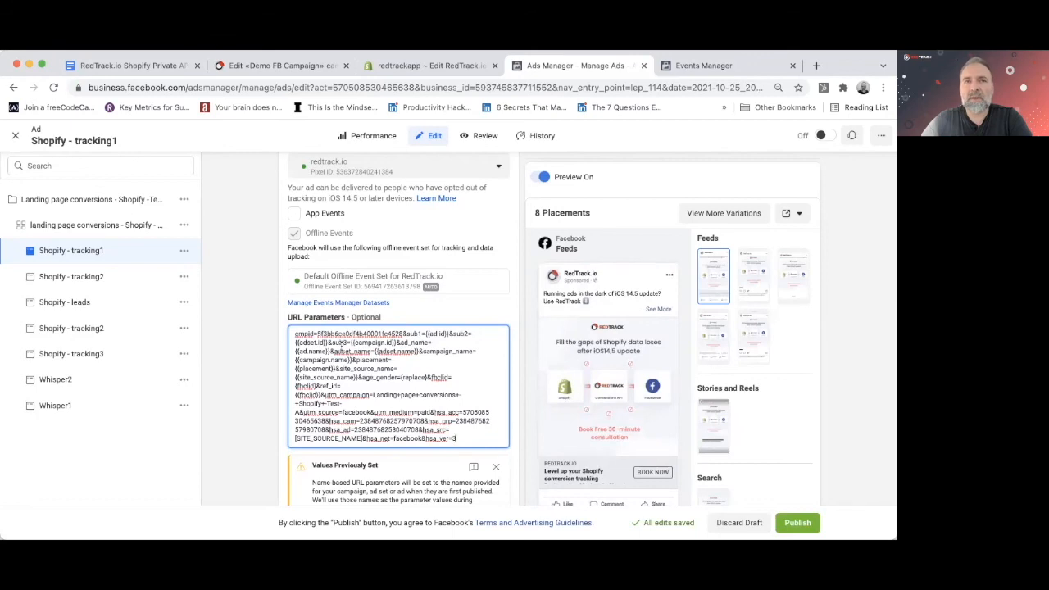
{"action": "scroll", "coordinate": [585, 303], "scroll_direction": "down", "scroll_amount": 3}
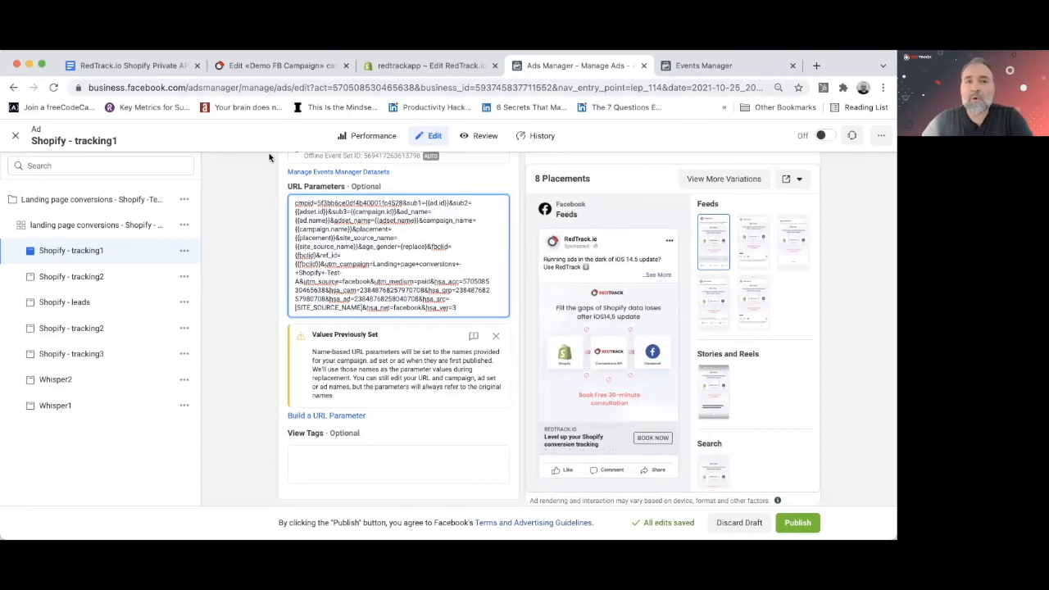
Switch to RedTrack and leave the Demo FB Campaign editor for the dashboard, saving the campaign's pending changes.
{"action": "left_click", "coordinate": [277, 67]}
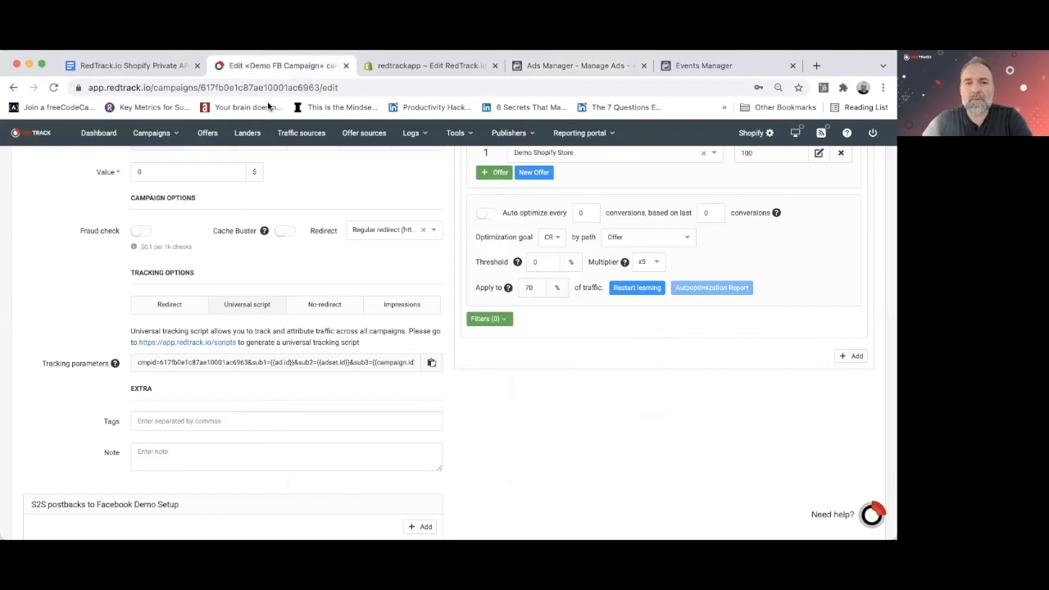
{"action": "left_click", "coordinate": [103, 136]}
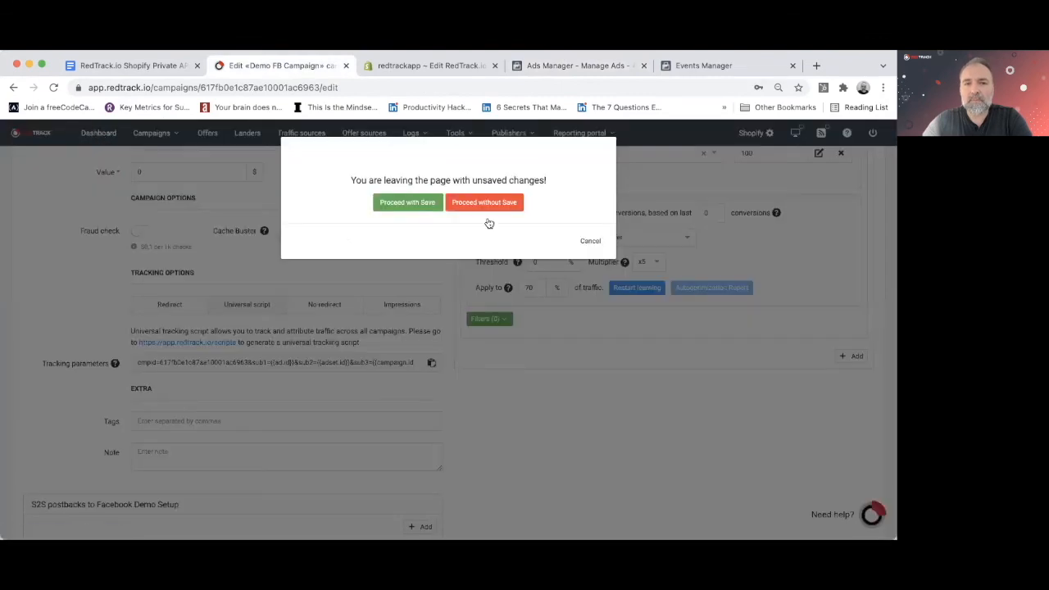
{"action": "left_click", "coordinate": [423, 205]}
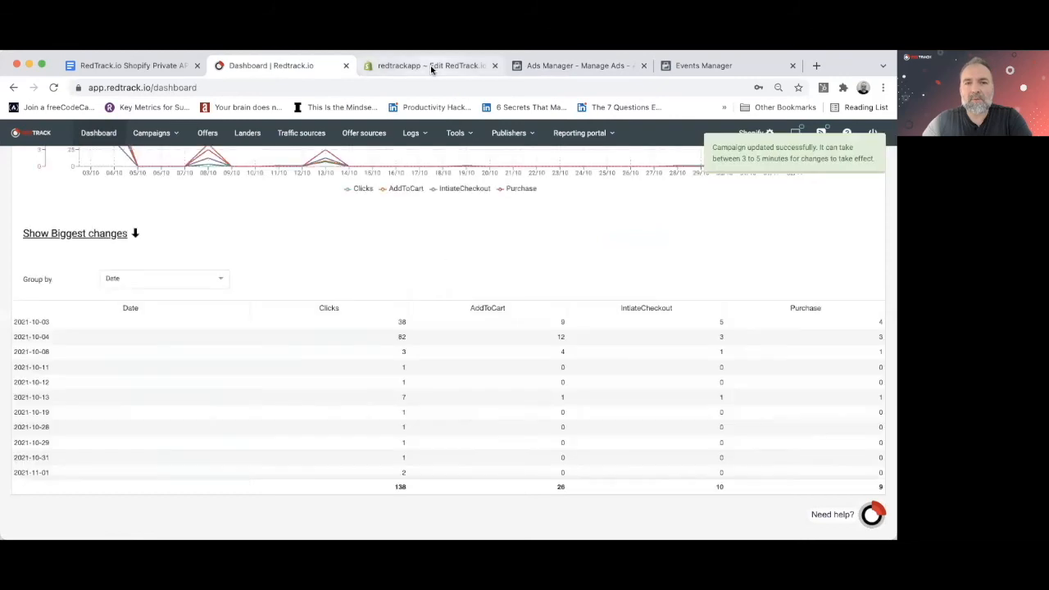
{"action": "left_click", "coordinate": [432, 67]}
{"action": "scroll", "coordinate": [332, 230], "scroll_direction": "up", "scroll_amount": 3}
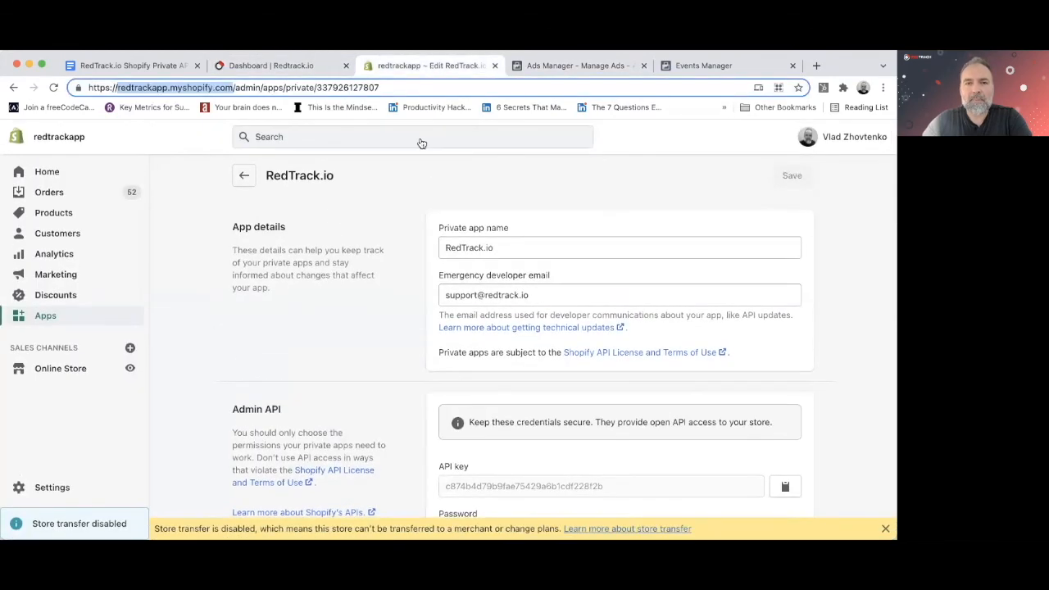
{"action": "left_click", "coordinate": [574, 67]}
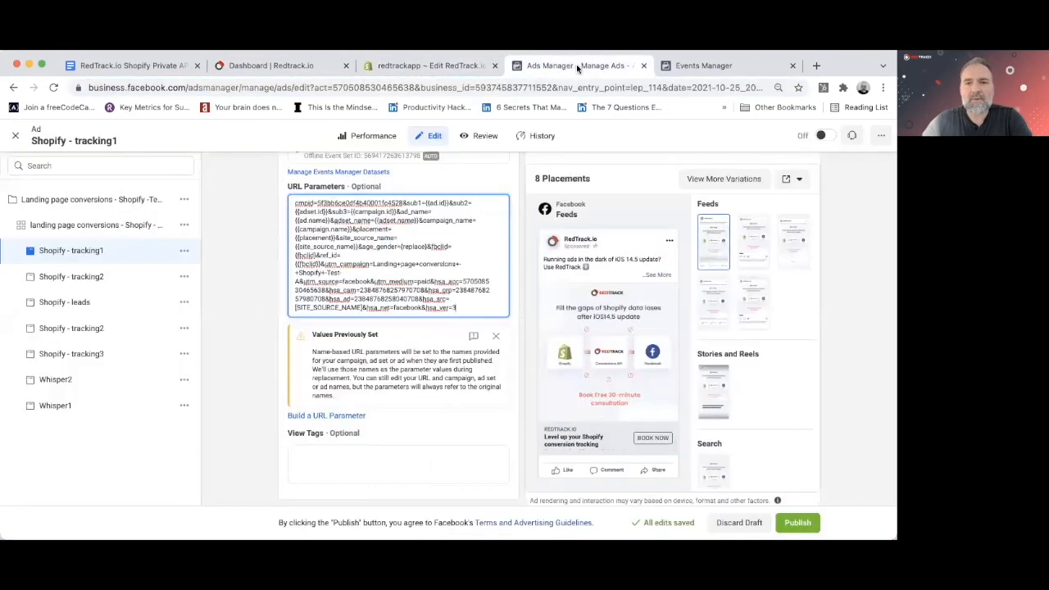
{"action": "left_click", "coordinate": [705, 67]}
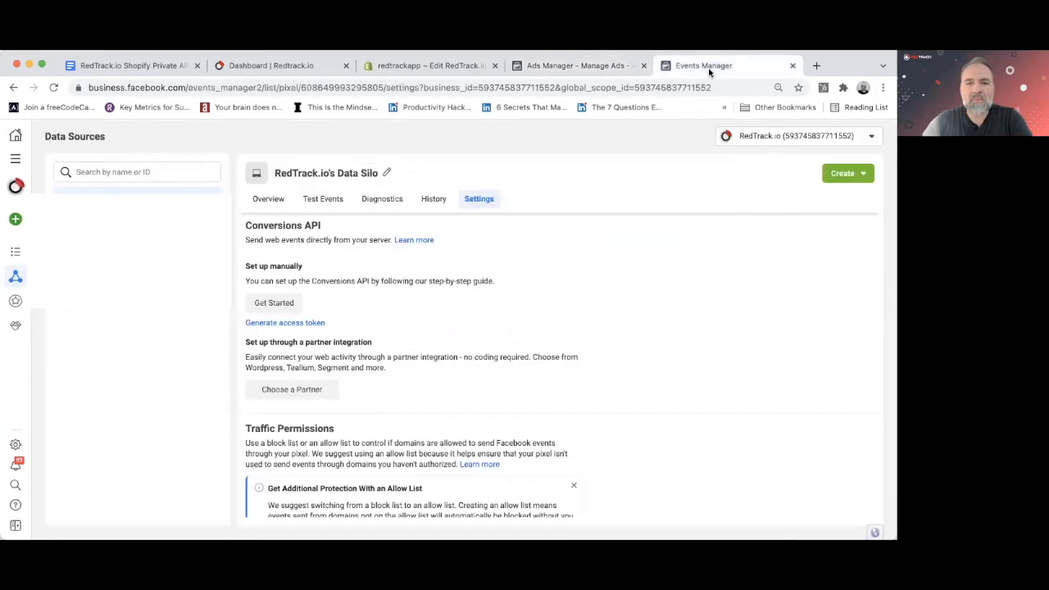
Return to the RedTrack dashboard and look through the metrics available for its Clicks card, keeping the current selection.
{"action": "left_click", "coordinate": [285, 67]}
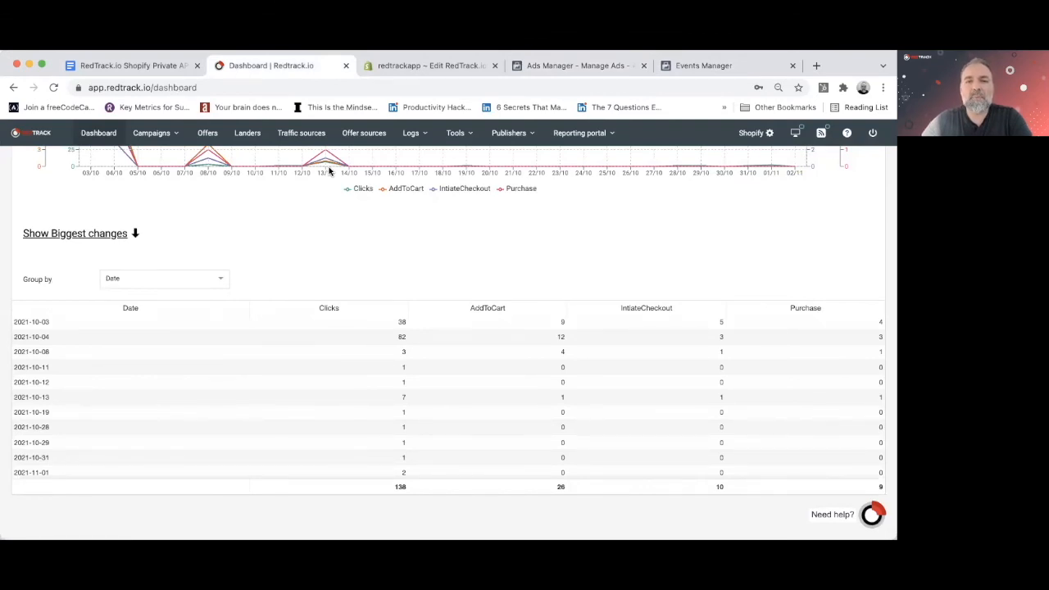
{"action": "scroll", "coordinate": [351, 267], "scroll_direction": "up", "scroll_amount": 5}
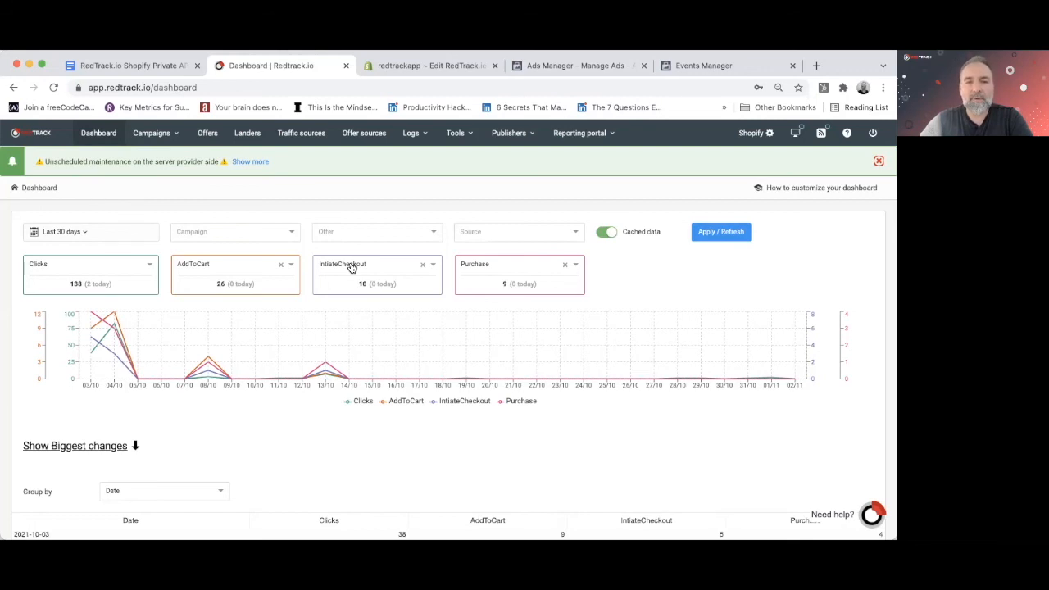
{"action": "mouse_move", "coordinate": [601, 234]}
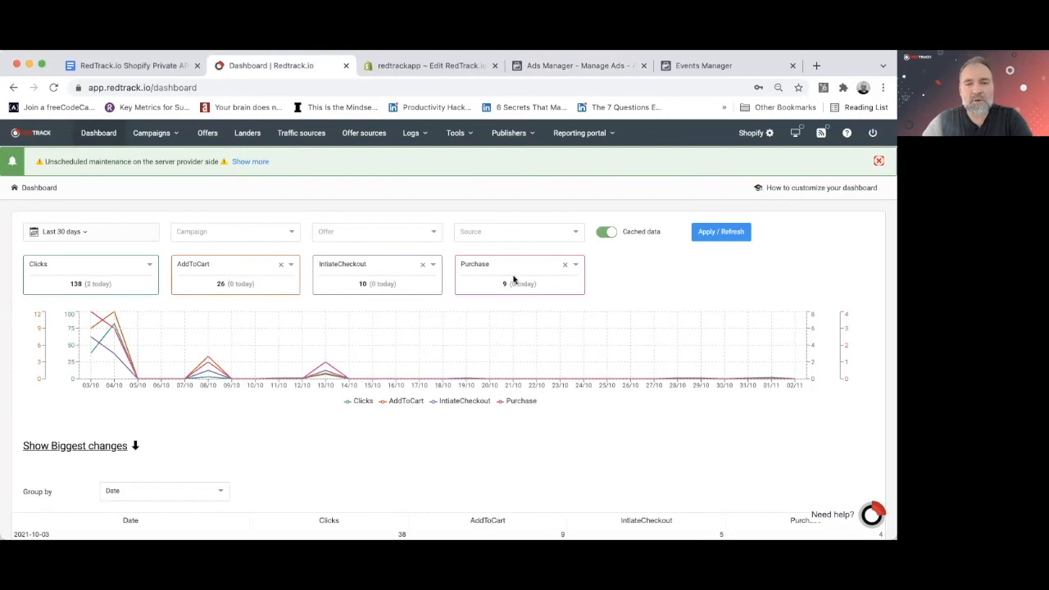
{"action": "left_click", "coordinate": [145, 267]}
{"action": "scroll", "coordinate": [82, 326], "scroll_direction": "down", "scroll_amount": 3}
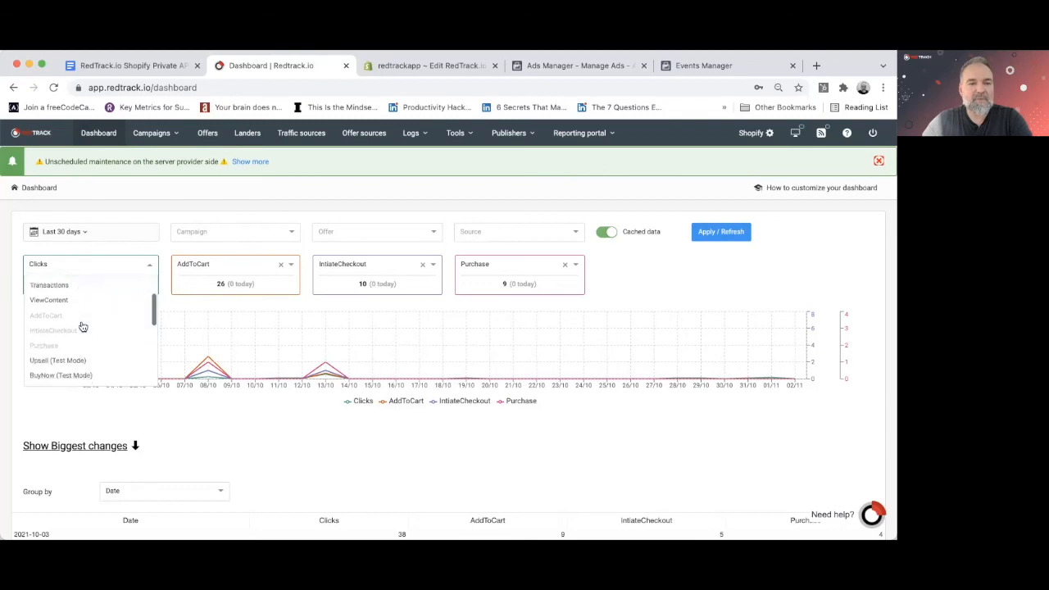
{"action": "scroll", "coordinate": [82, 325], "scroll_direction": "up", "scroll_amount": 3}
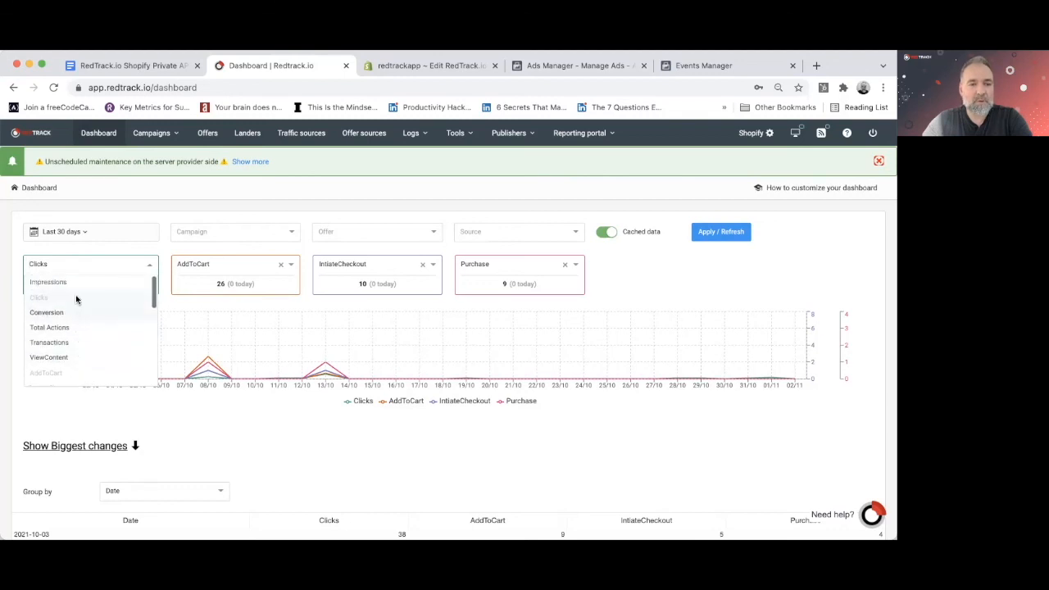
{"action": "left_click", "coordinate": [264, 314]}
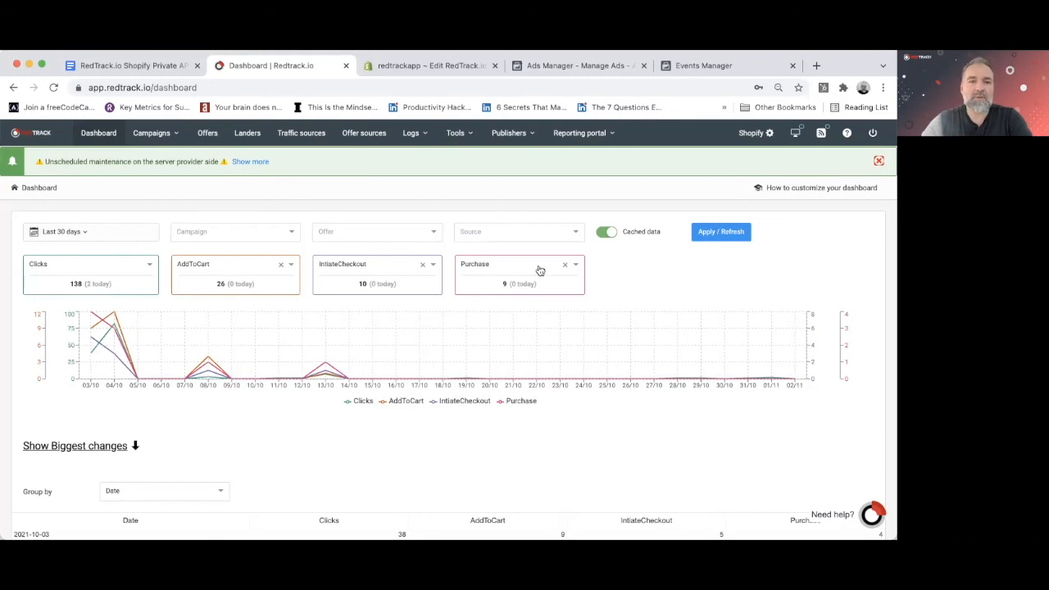
Open the column settings of the campaigns list and add AddToCart CR to the selected columns of Template 1.
{"action": "left_click", "coordinate": [160, 136]}
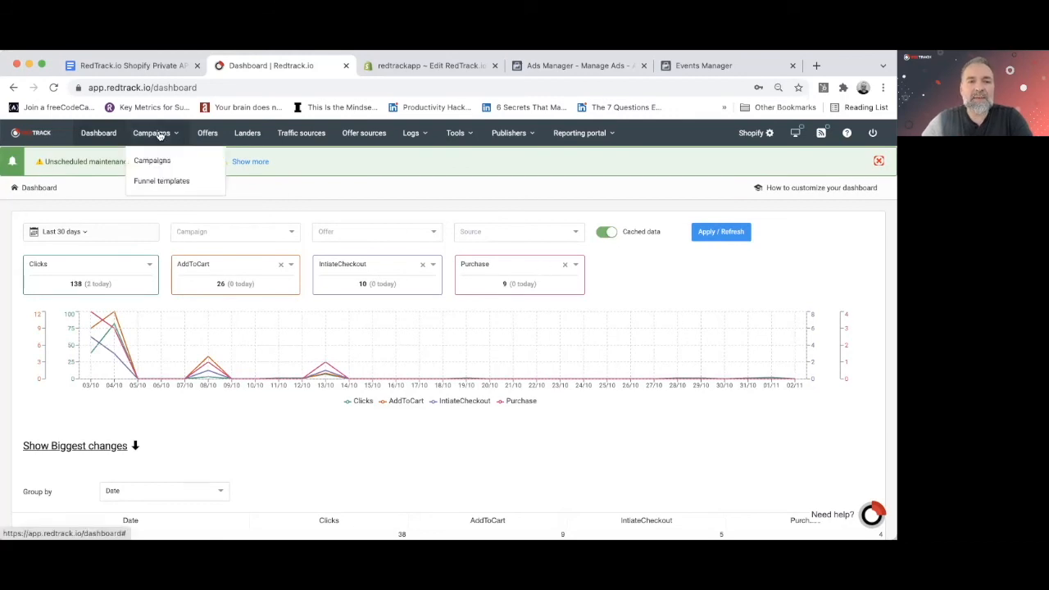
{"action": "left_click", "coordinate": [151, 160]}
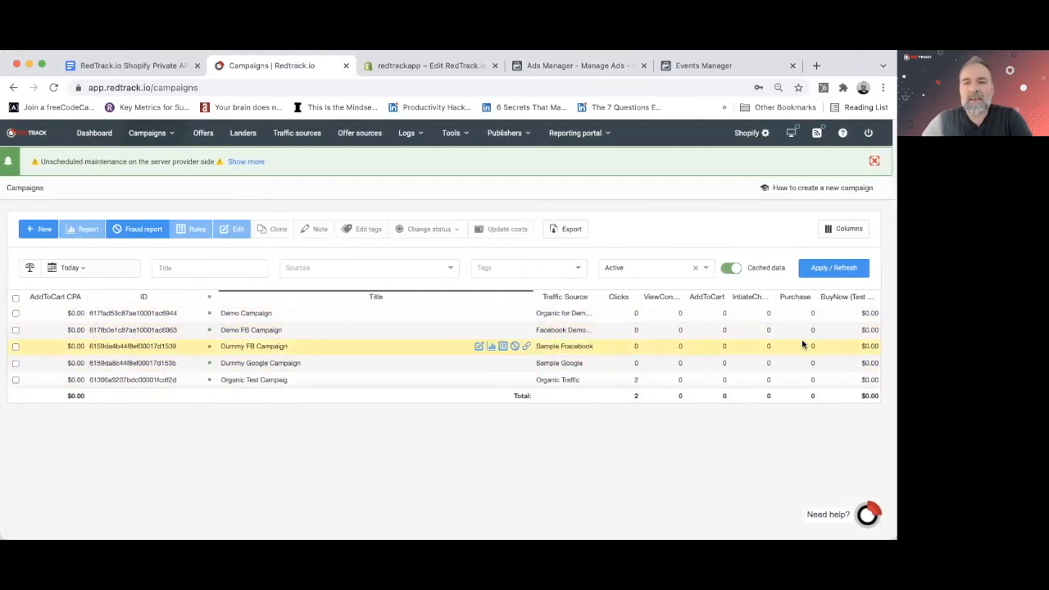
{"action": "left_click", "coordinate": [850, 229]}
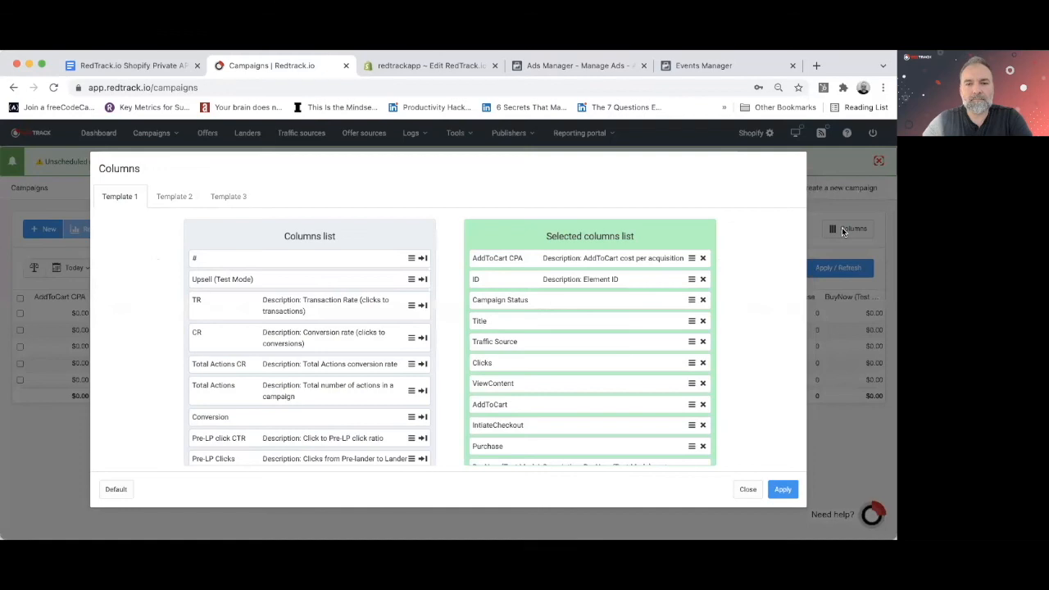
{"action": "scroll", "coordinate": [608, 335], "scroll_direction": "down", "scroll_amount": 2}
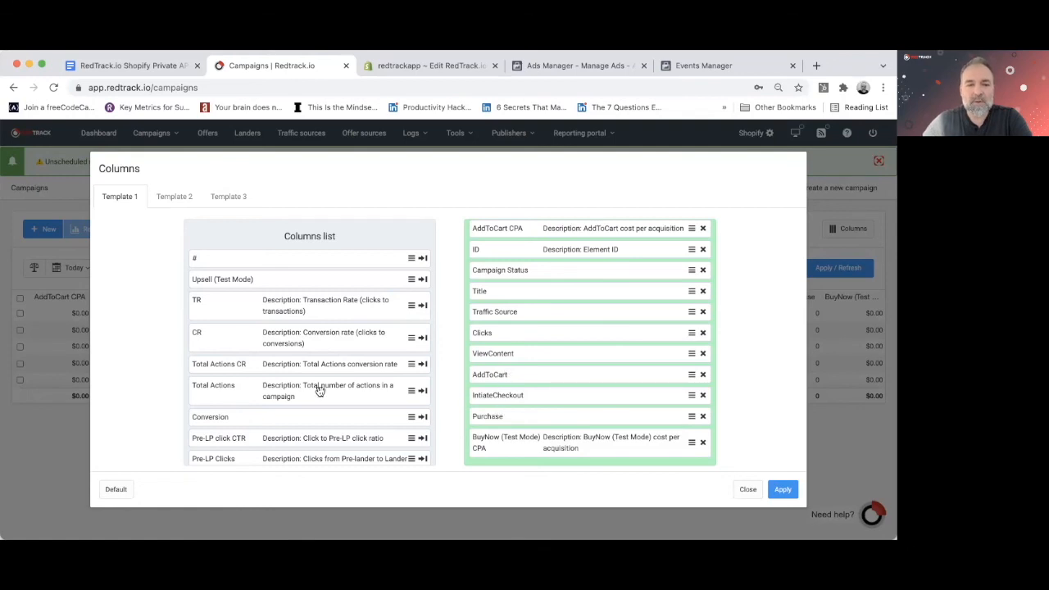
{"action": "scroll", "coordinate": [320, 391], "scroll_direction": "down", "scroll_amount": 5}
{"action": "scroll", "coordinate": [319, 391], "scroll_direction": "down", "scroll_amount": 5}
{"action": "scroll", "coordinate": [319, 391], "scroll_direction": "down", "scroll_amount": 2}
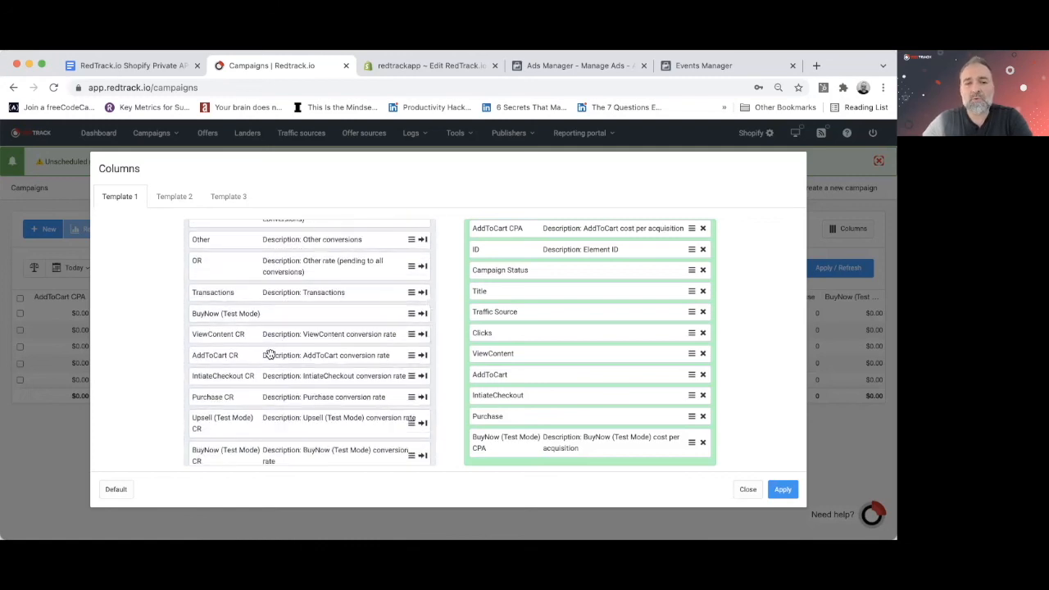
{"action": "left_click", "coordinate": [422, 356]}
{"action": "left_click", "coordinate": [423, 356]}
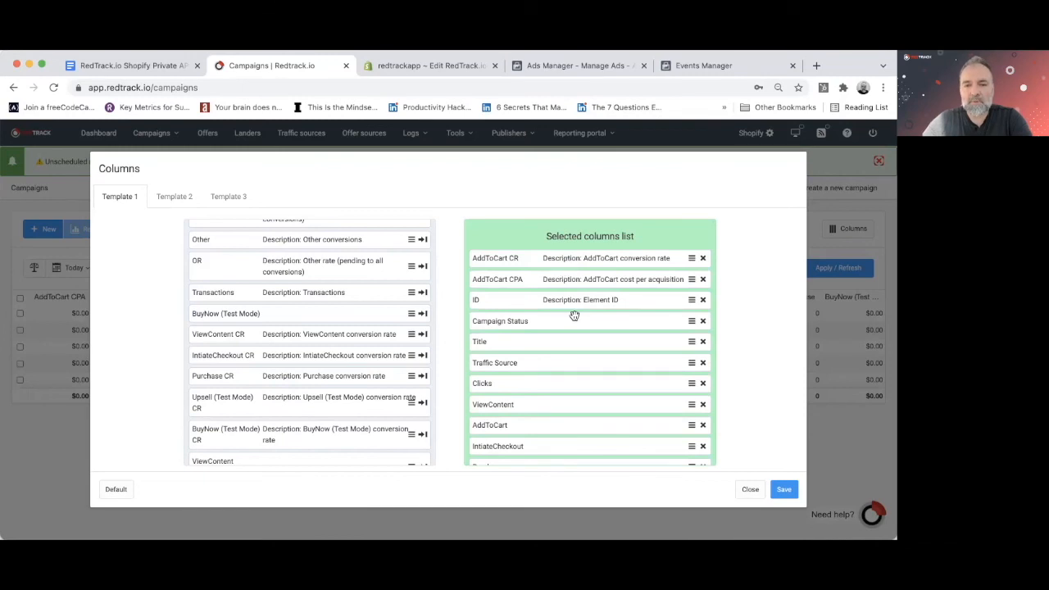
Order AddToCart CR and AddToCart CPA directly after AddToCart in the selected columns, then save and close the column settings.
{"action": "left_click_drag", "start_coordinate": [524, 258], "coordinate": [524, 380]}
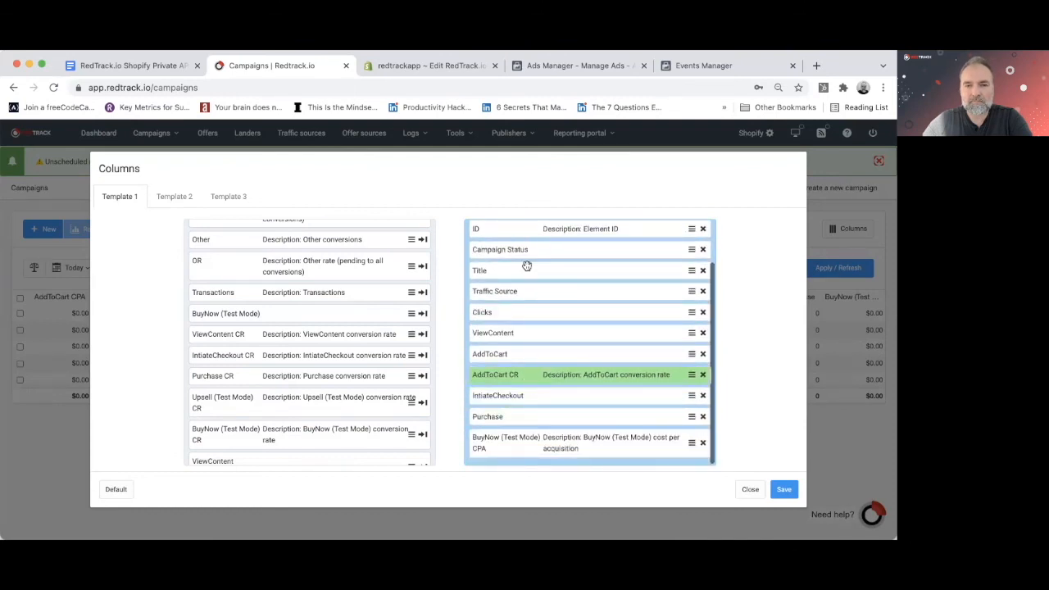
{"action": "scroll", "coordinate": [527, 266], "scroll_direction": "up", "scroll_amount": 2}
{"action": "left_click_drag", "start_coordinate": [527, 260], "coordinate": [525, 409]}
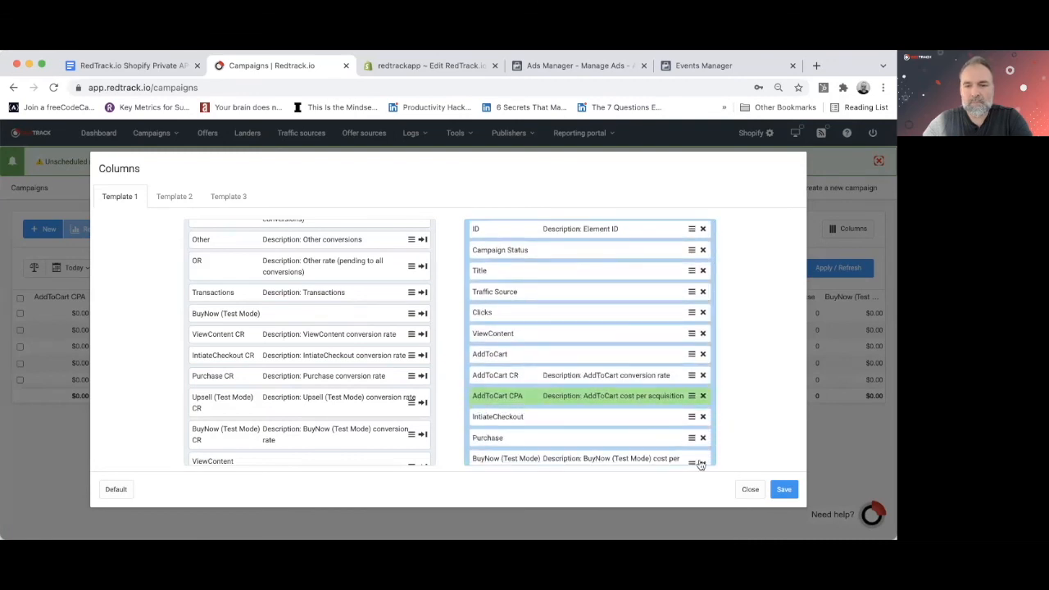
{"action": "left_click", "coordinate": [784, 490]}
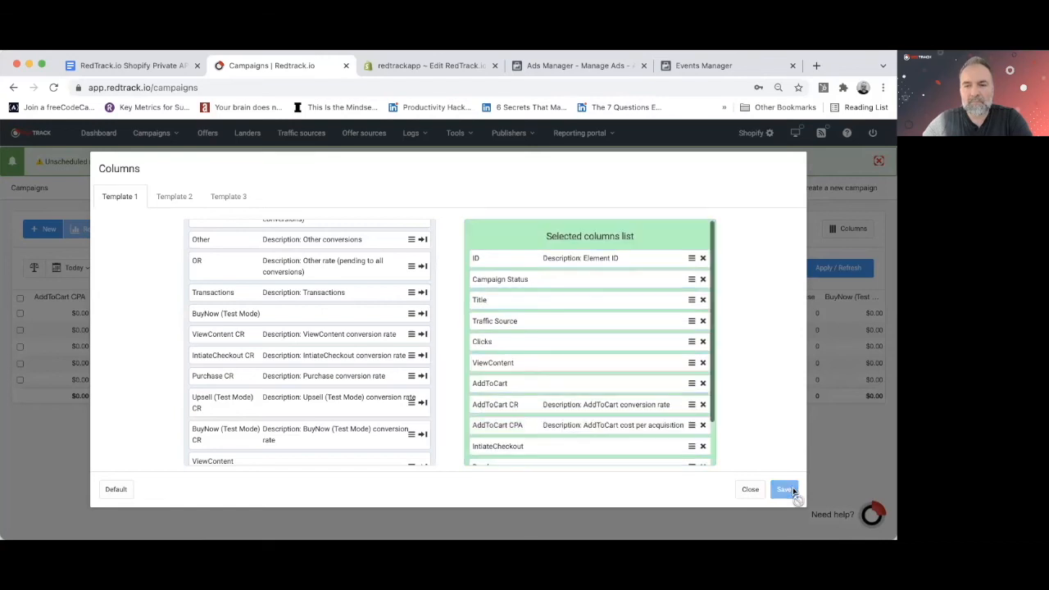
{"action": "left_click", "coordinate": [784, 490]}
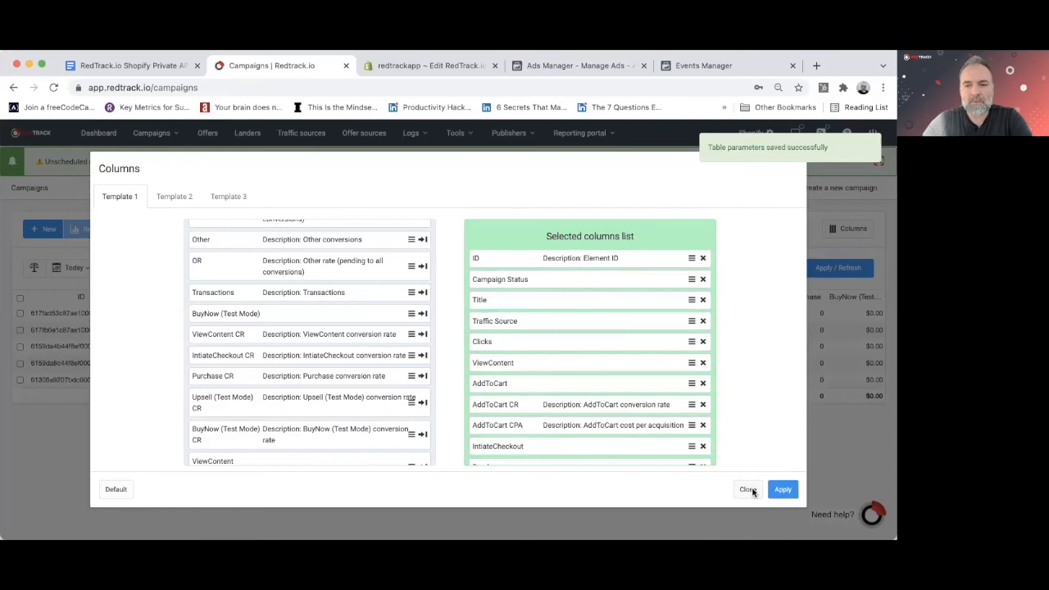
{"action": "left_click", "coordinate": [746, 489]}
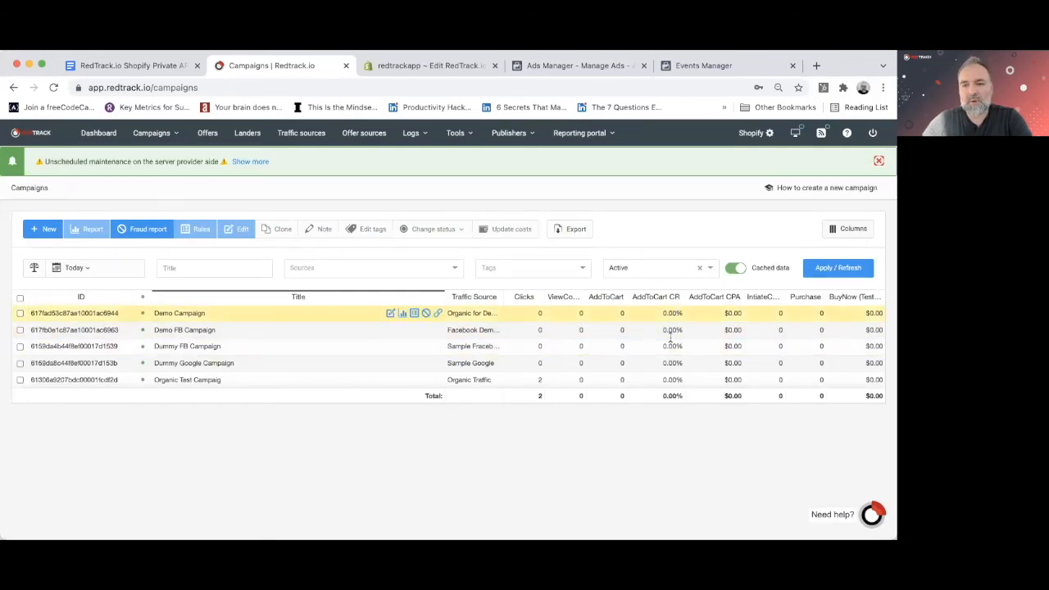
Show the campaigns report for the last 30 days, then return to the dashboard.
{"action": "left_click", "coordinate": [76, 268]}
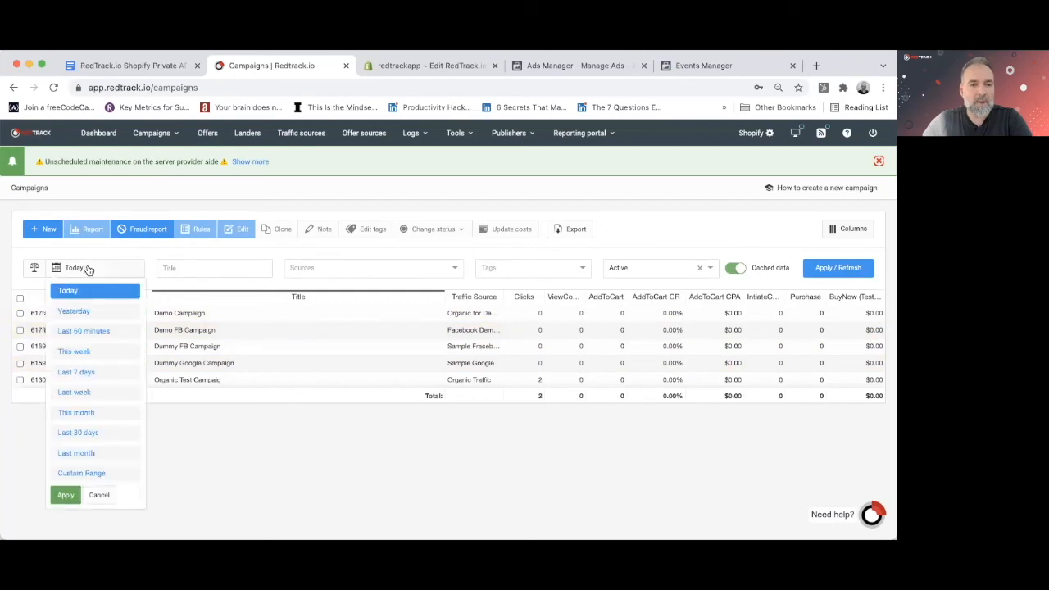
{"action": "left_click", "coordinate": [100, 437]}
{"action": "left_click", "coordinate": [838, 275]}
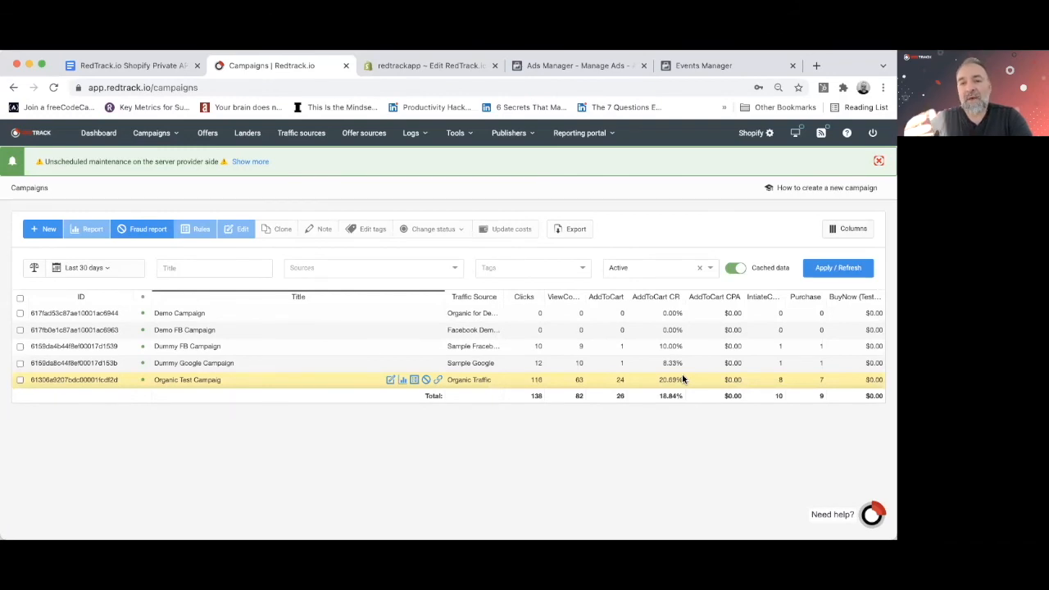
{"action": "left_click", "coordinate": [93, 136]}
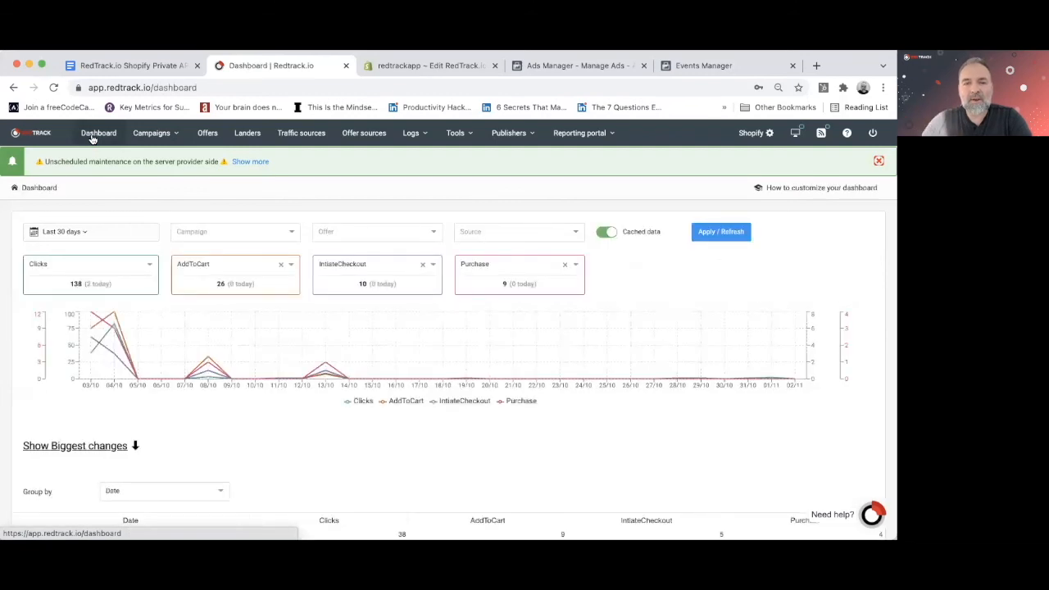